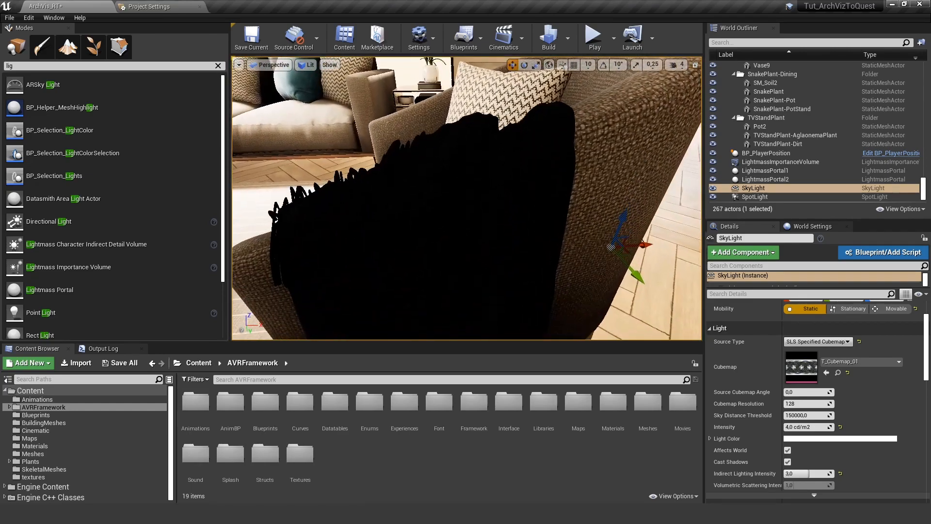
Open the blanket's static mesh from the right living room chair, examine its triangle and vertex statistics, and close the mesh.
left_click(466, 197)
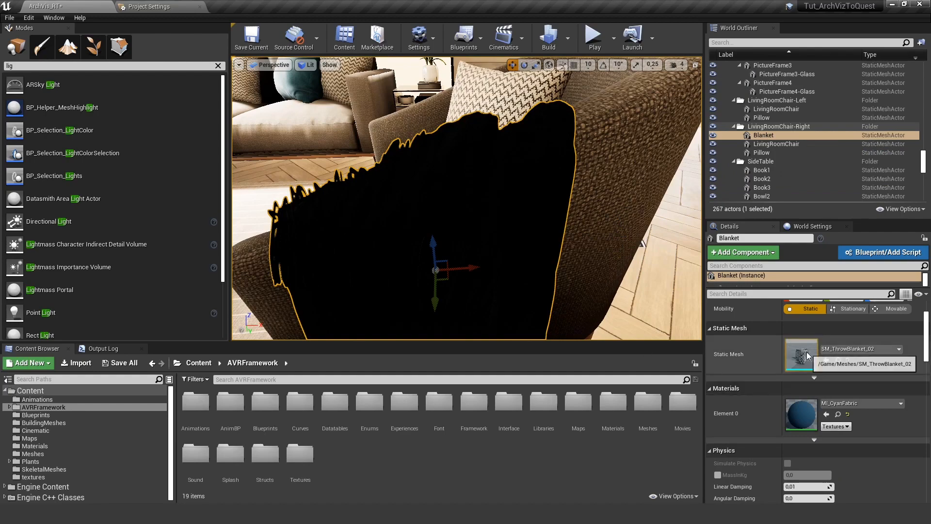
key("ctrl+e")
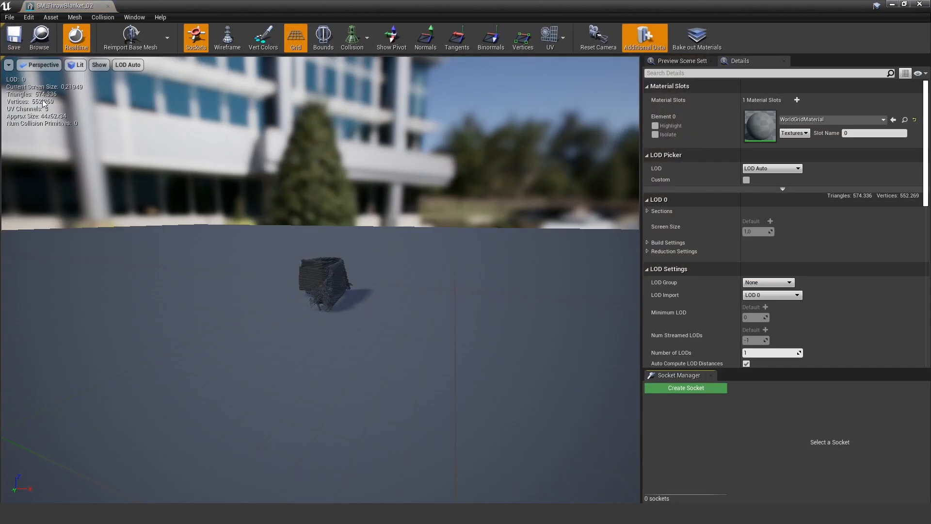
right_click_drag(249, 139, 249, 203)
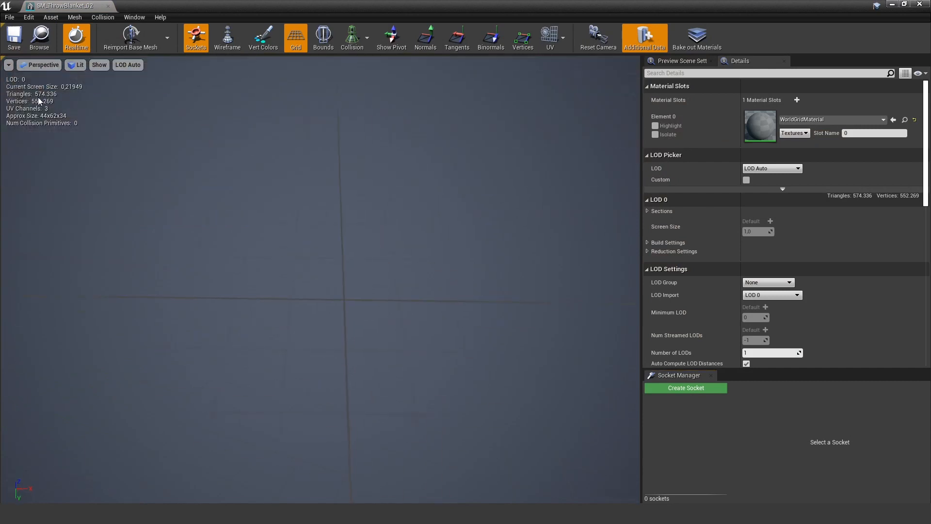
right_click_drag(254, 144, 245, 79)
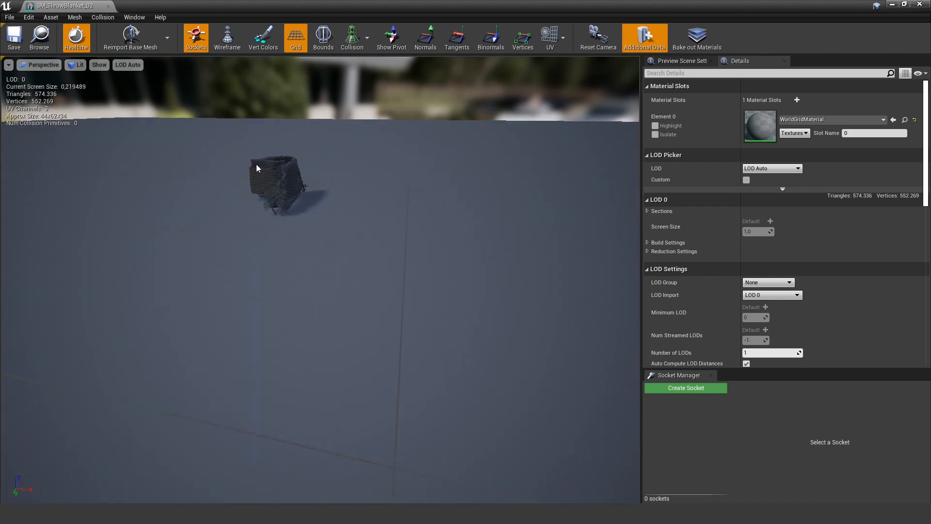
scroll(257, 168, "up", 3)
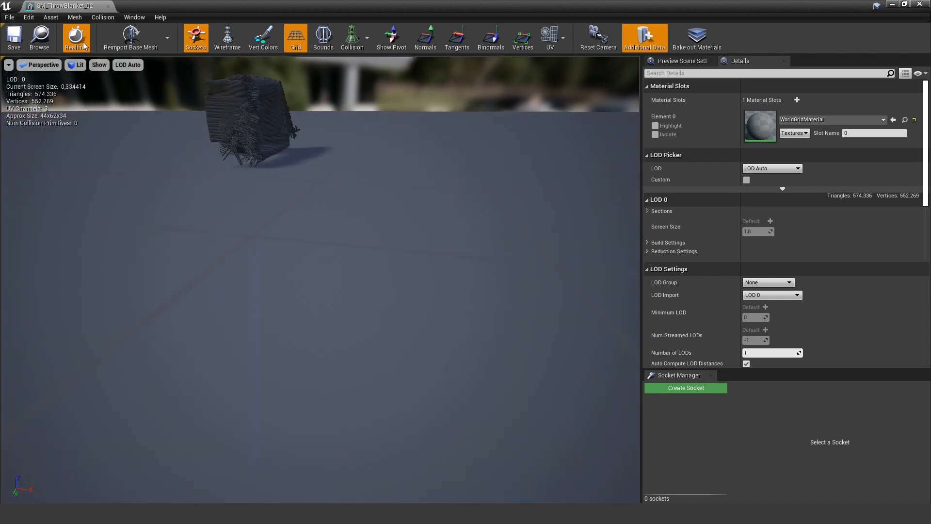
left_click(108, 5)
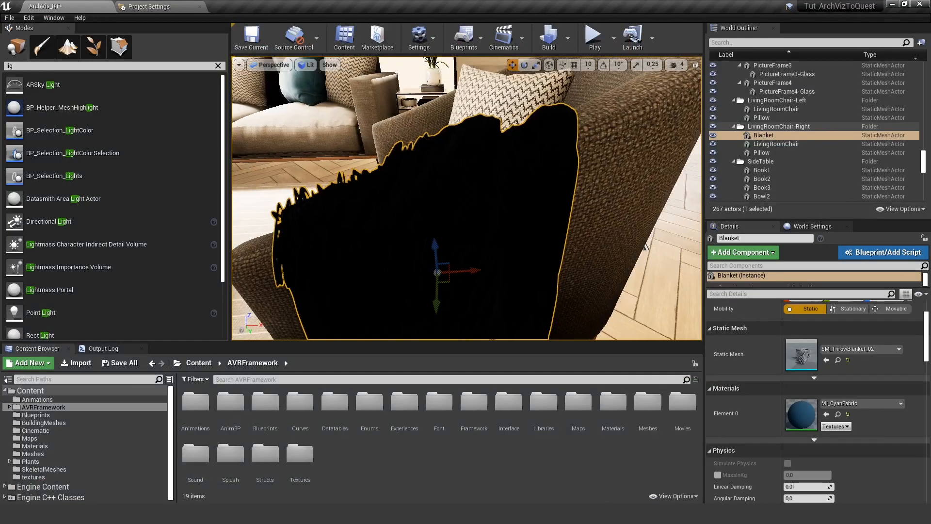
Delete the black blanket draped over the right living room chair.
right_click_drag(466, 198, 459, 279)
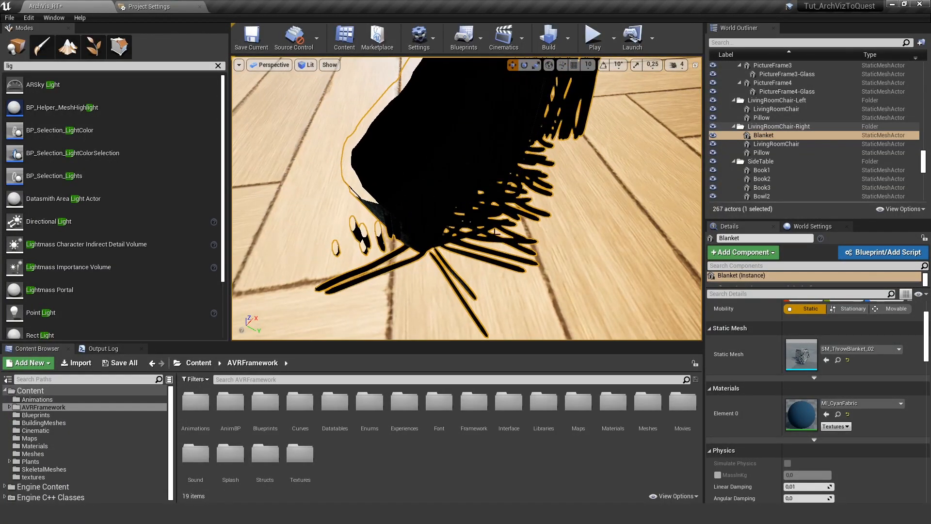
right_click_drag(492, 234, 408, 209)
right_click_drag(507, 291, 516, 327)
key("Delete")
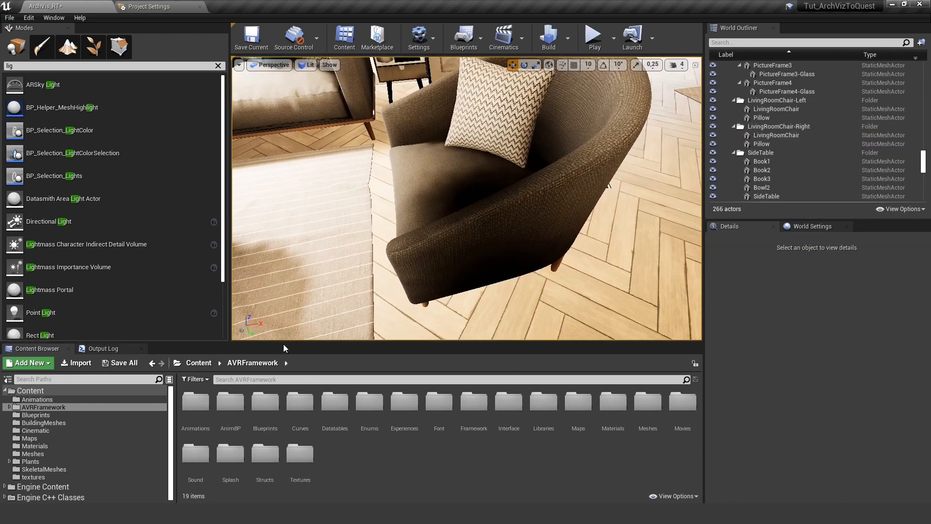
Enlarge the level viewport and delete the throw blanket on the couch's backrest.
left_click_drag(286, 344, 286, 391)
right_click_drag(311, 339, 320, 334)
scroll(416, 216, "up", 6)
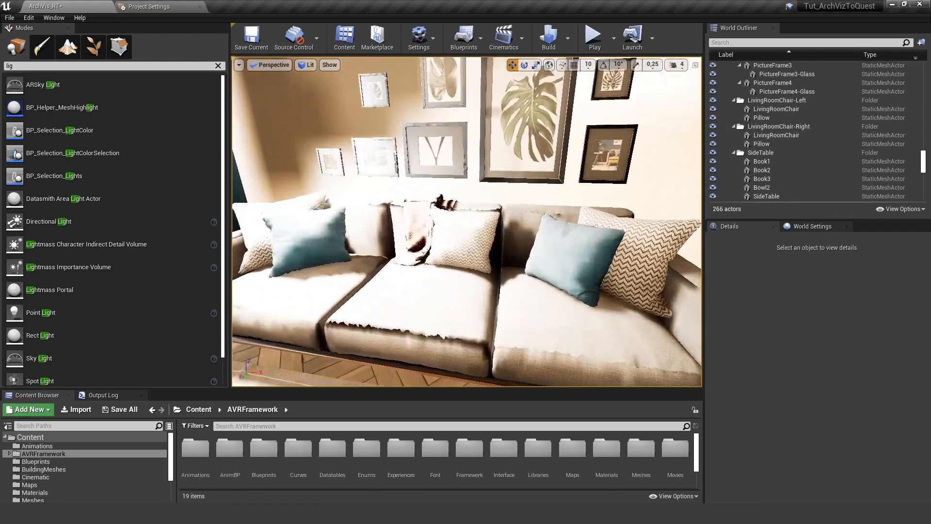
left_click(416, 218)
key("Delete")
right_click_drag(418, 216, 524, 218)
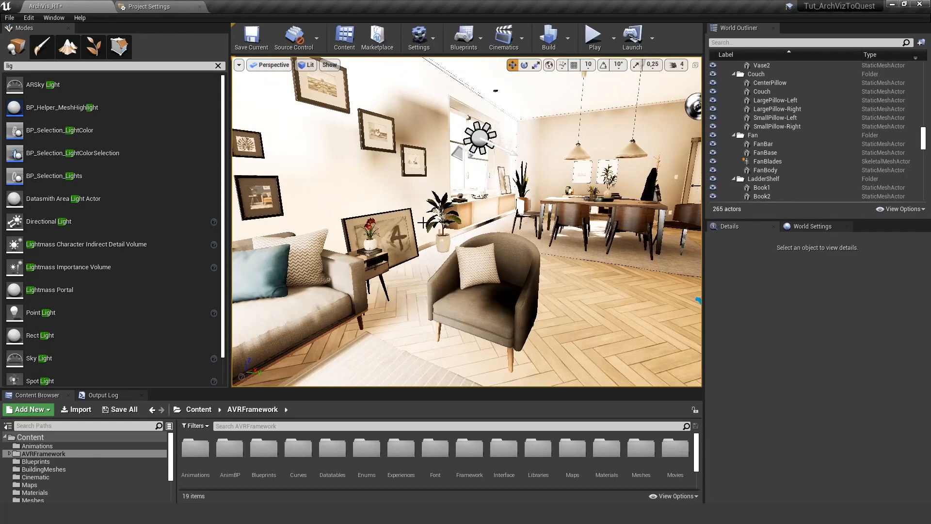
Show the level in the Quad Overdraw view mode and examine the mesh density of the furniture and lamps.
left_click(307, 66)
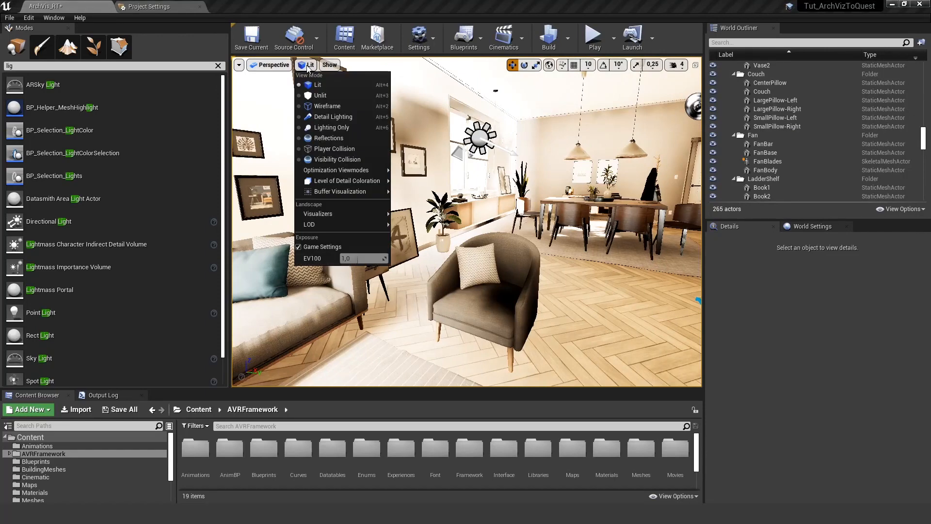
mouse_move(334, 171)
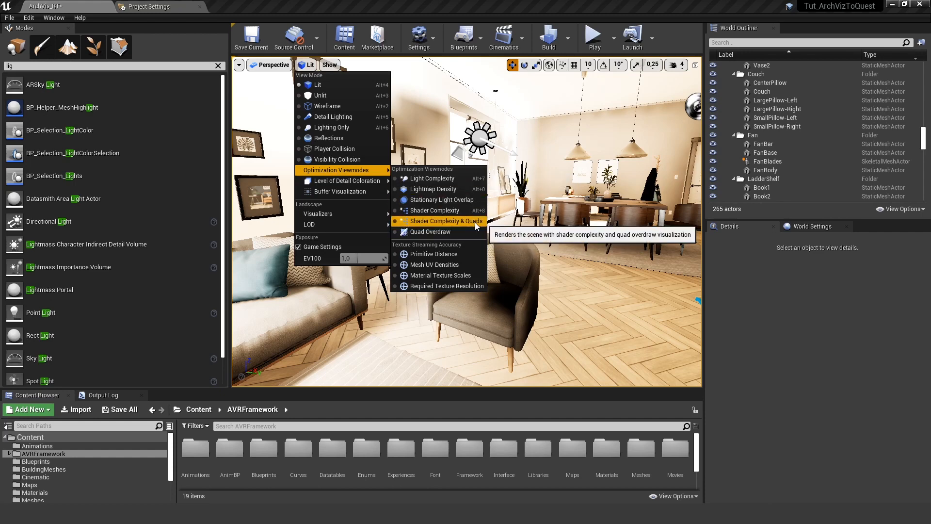
left_click(436, 232)
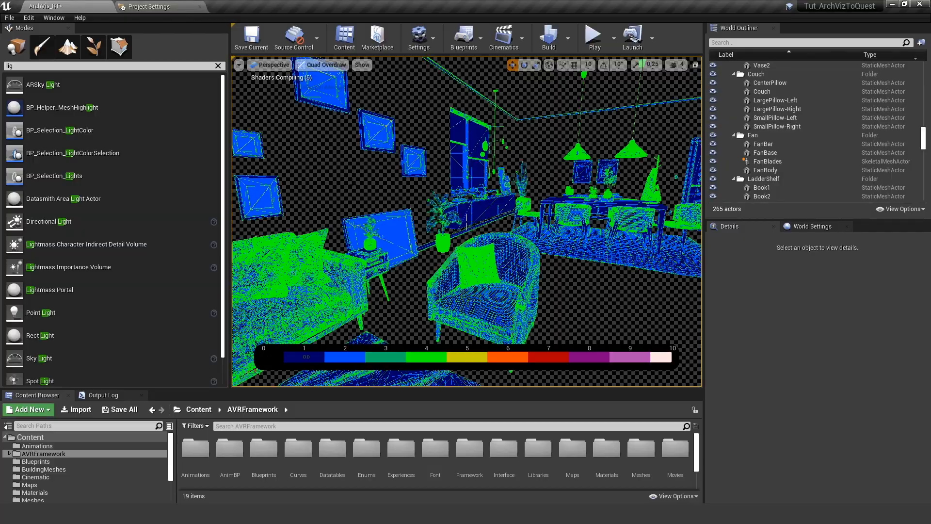
right_click_drag(467, 223, 467, 223)
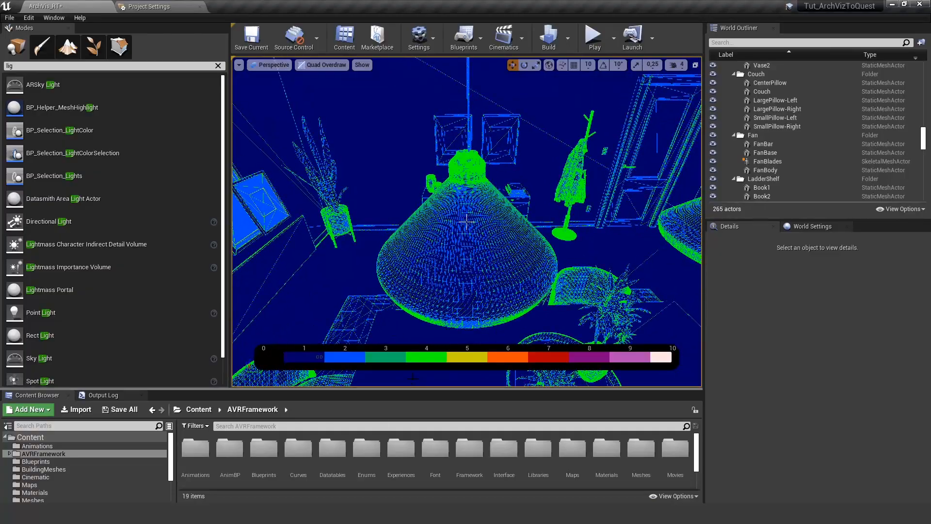
right_click_drag(467, 222, 466, 222)
Open the static mesh SM_FanBase of the ceiling fan's base and examine its shape and triangle statistics.
left_click(440, 101)
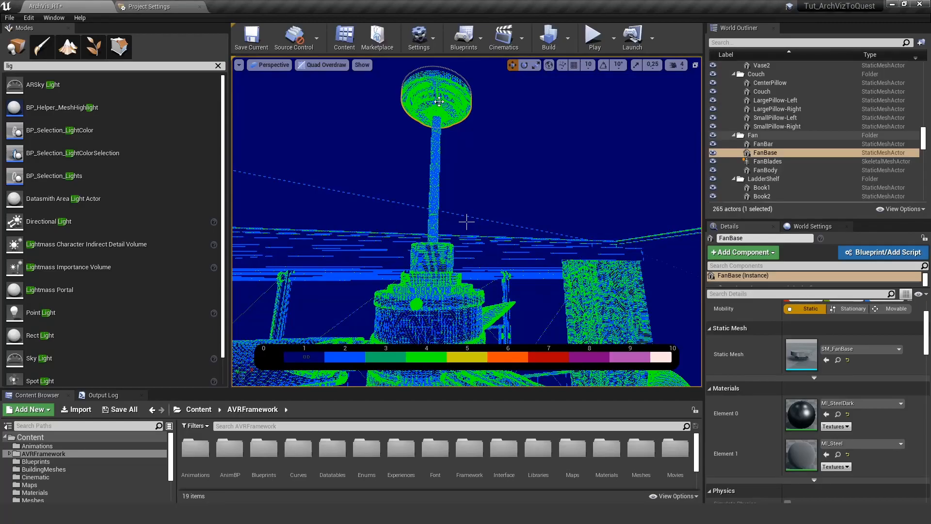
right_click_drag(466, 222, 466, 221)
double_click(803, 356)
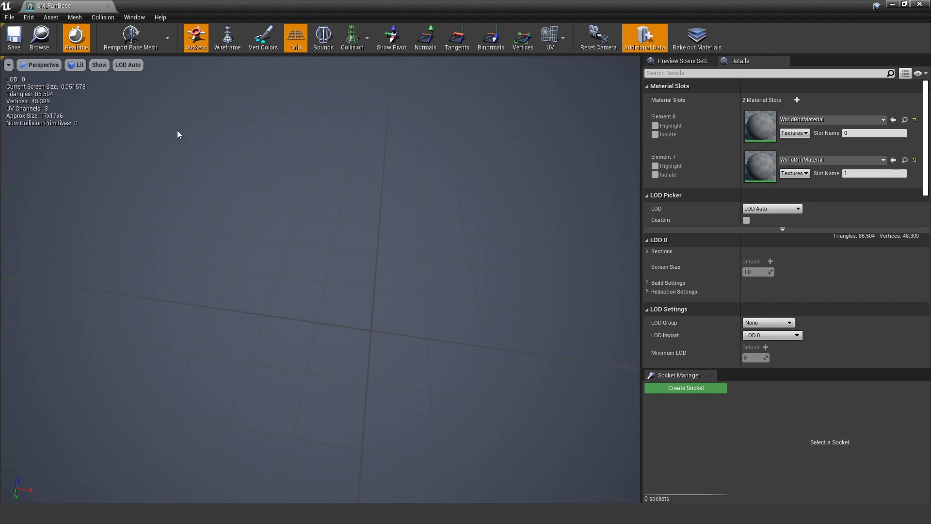
right_click_drag(374, 206, 355, 205)
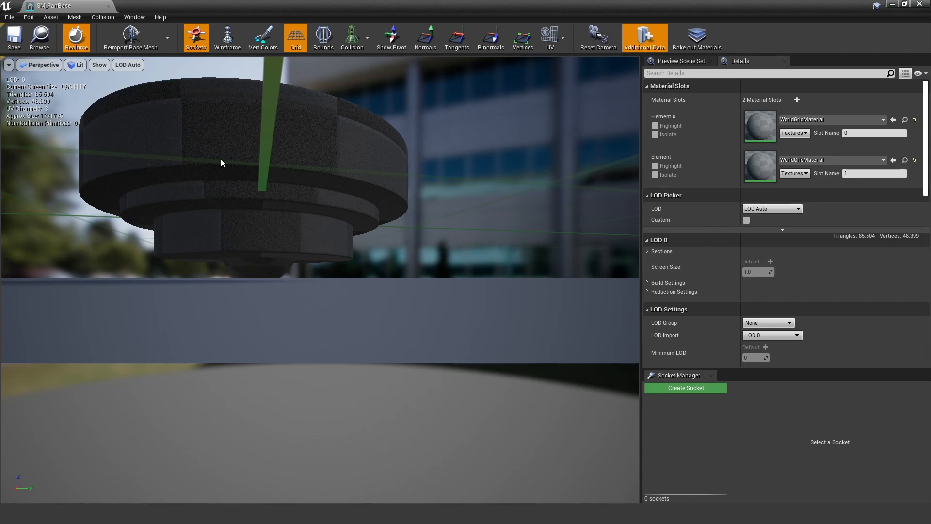
Expand the Reduction Settings of LOD 0 and display the fan base mesh in wireframe.
left_click(646, 291)
scroll(670, 327, "down", 2)
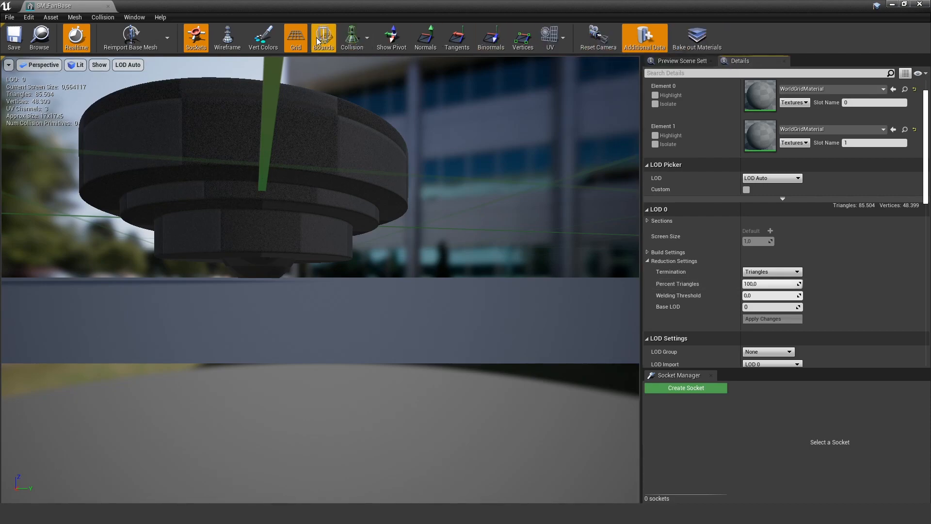
left_click(227, 37)
left_click_drag(251, 370, 251, 370)
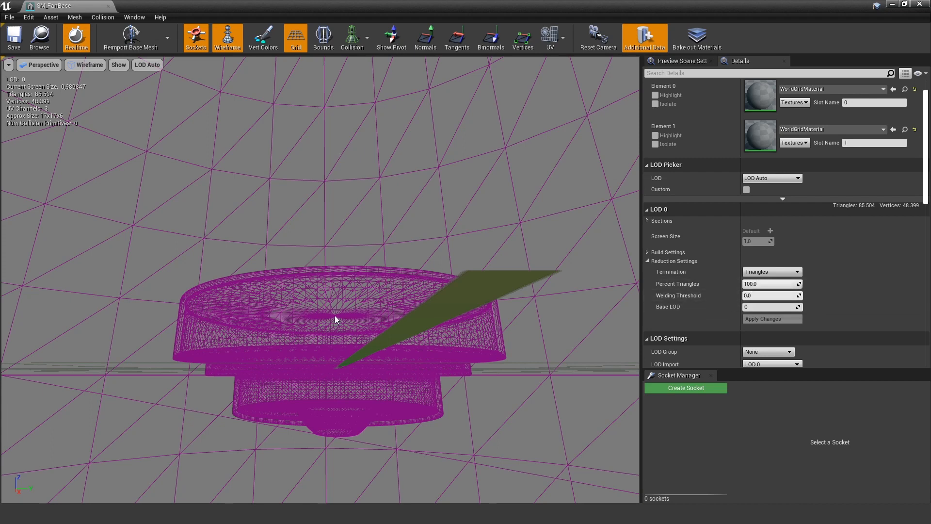
Return to the ArchVis_RT level, switch the view mode back to Lit, and frame the ceiling fan's base.
left_click(96, 9)
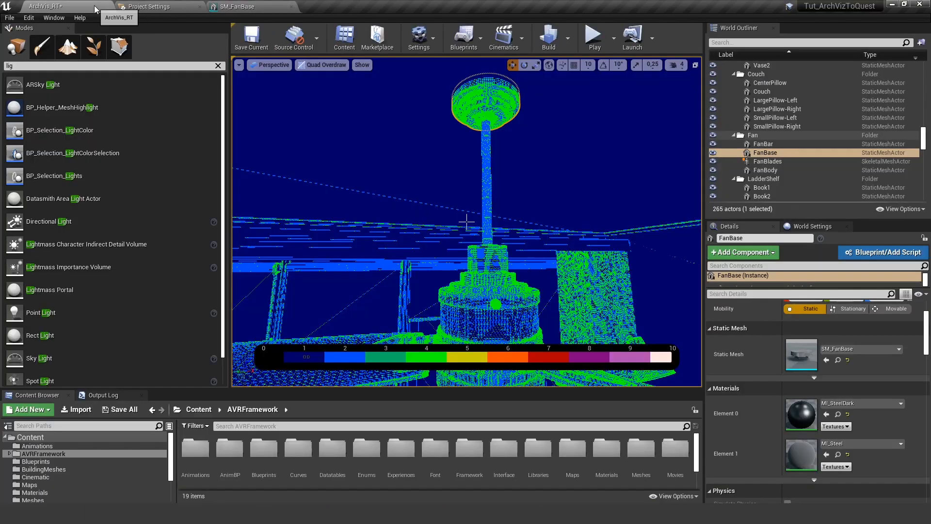
key("s")
right_click_drag(466, 222, 466, 207)
right_click_drag(470, 145, 469, 144)
left_click(325, 65)
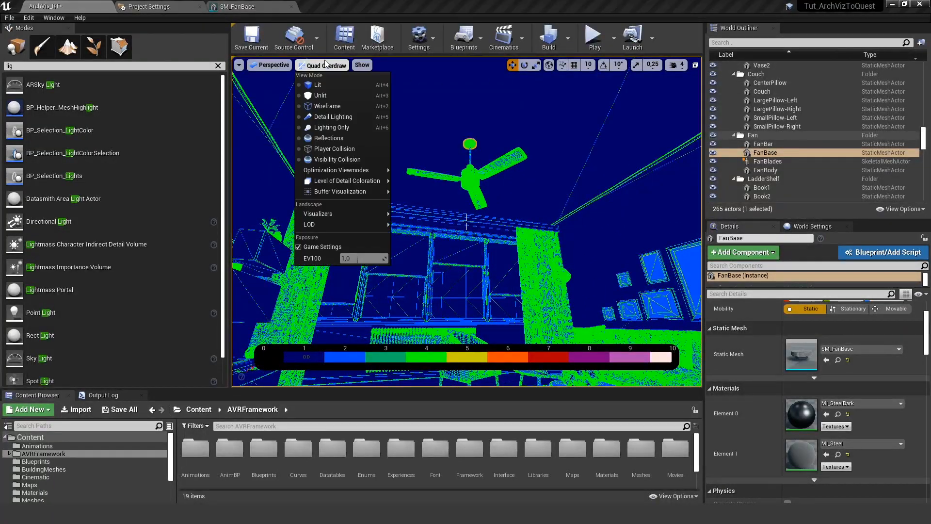
left_click(328, 86)
key("w")
right_click_drag(466, 222, 428, 195)
key("s")
Detach the SM_FanBase editor into a taller floating window beside the fan and close the Project Settings.
left_click(237, 6)
left_click_drag(237, 6, 581, 118)
left_click(200, 7)
left_click_drag(704, 123, 681, 85)
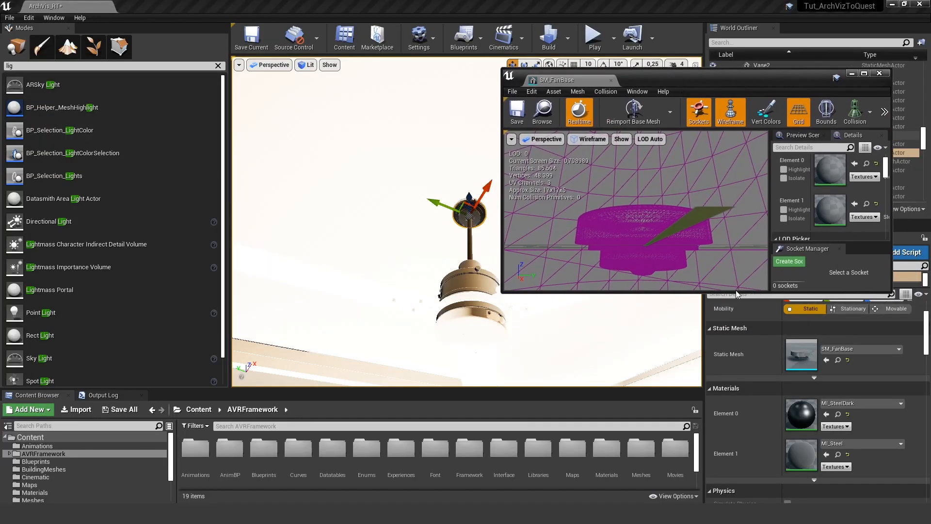
left_click_drag(736, 293, 737, 475)
Set Percent Triangles for LOD 0 of SM_FanBase to 5 and apply the reduction.
scroll(832, 330, "down", 1)
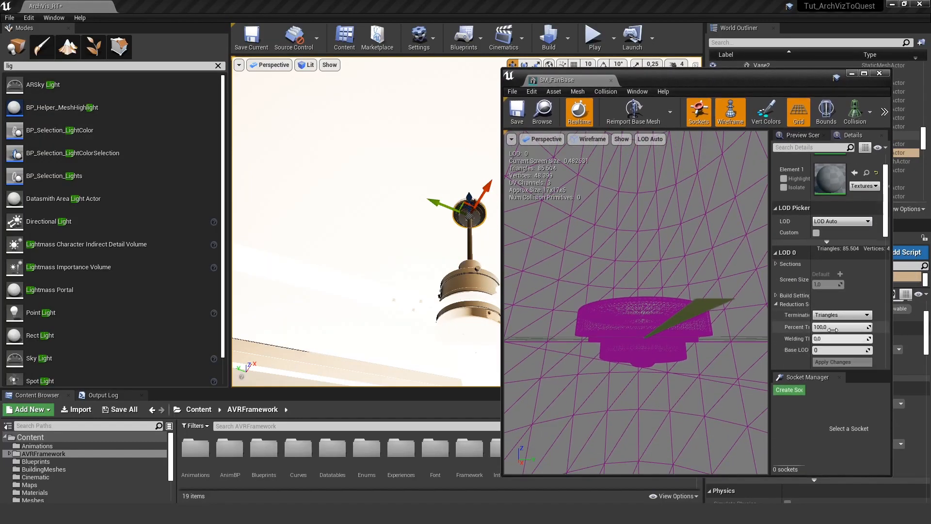
type("5")
key("Return")
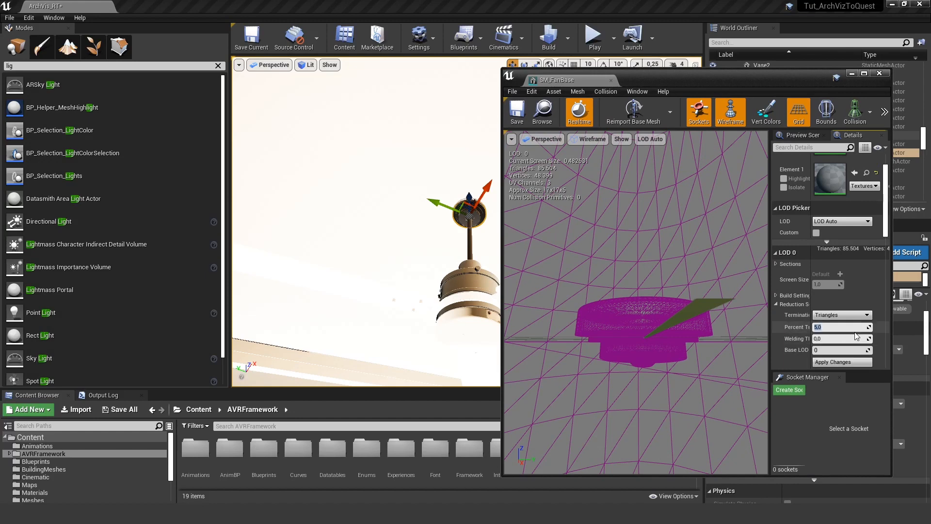
scroll(851, 334, "down", 2)
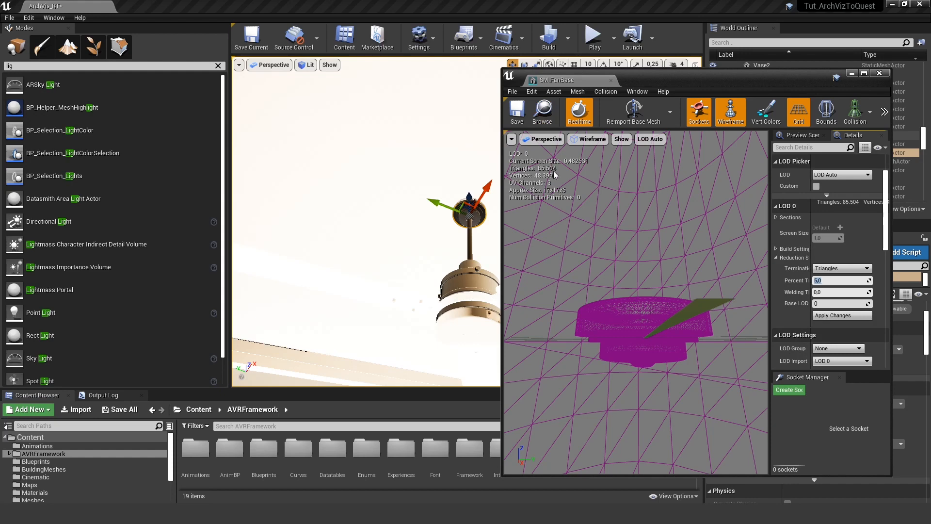
left_click(842, 315)
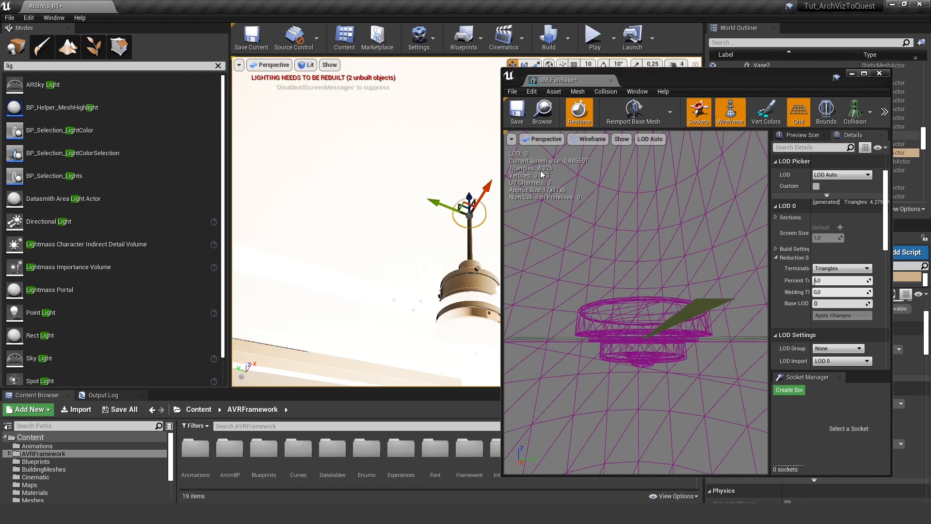
Check the reduced fan base up close, set its Percent Triangles to 2, and apply the reduction.
right_click_drag(329, 232, 378, 228)
key("w")
right_click_drag(707, 386, 699, 364)
mouse_move(585, 347)
right_mouse_down()
mouse_move(591, 339)
mouse_move(586, 347)
right_mouse_up()
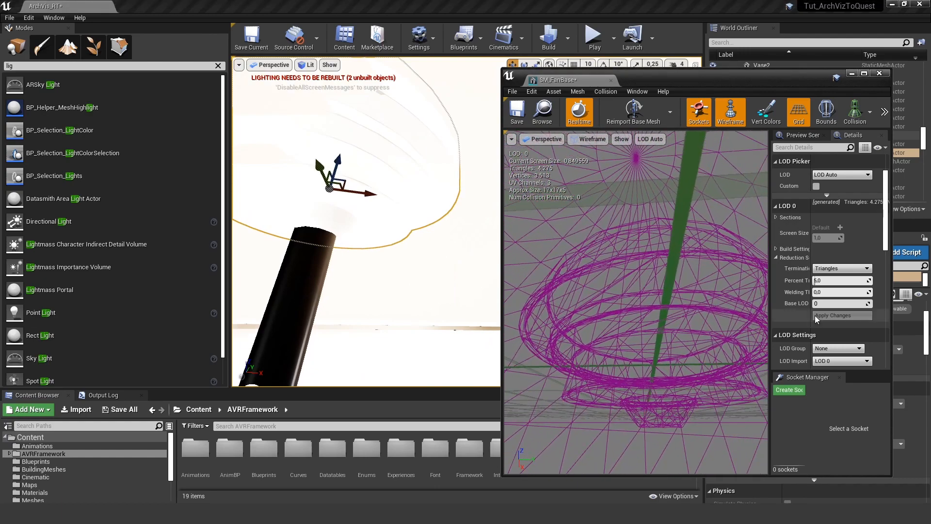
left_click(824, 281)
type("2")
key("Return")
left_click(843, 315)
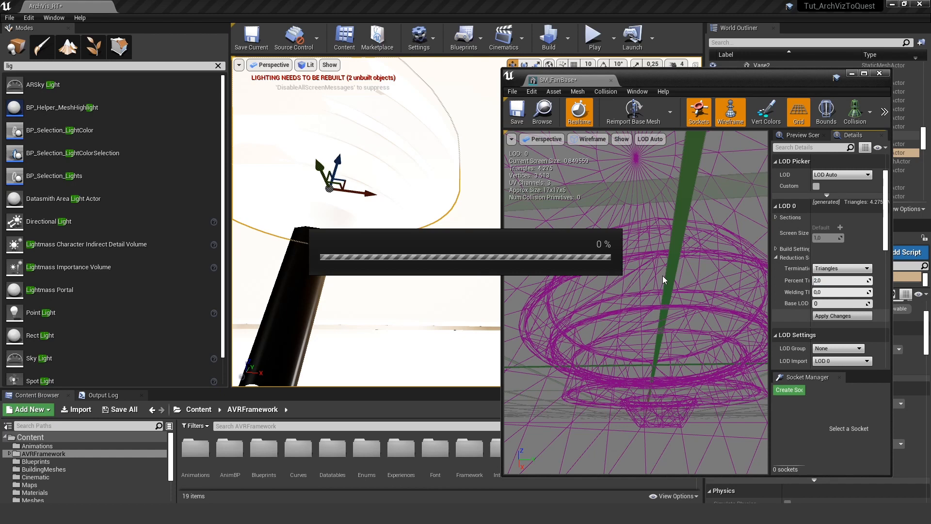
Inspect the newly reduced fan base in the level from near and far, and close its mesh editor.
right_click_drag(400, 205, 376, 145)
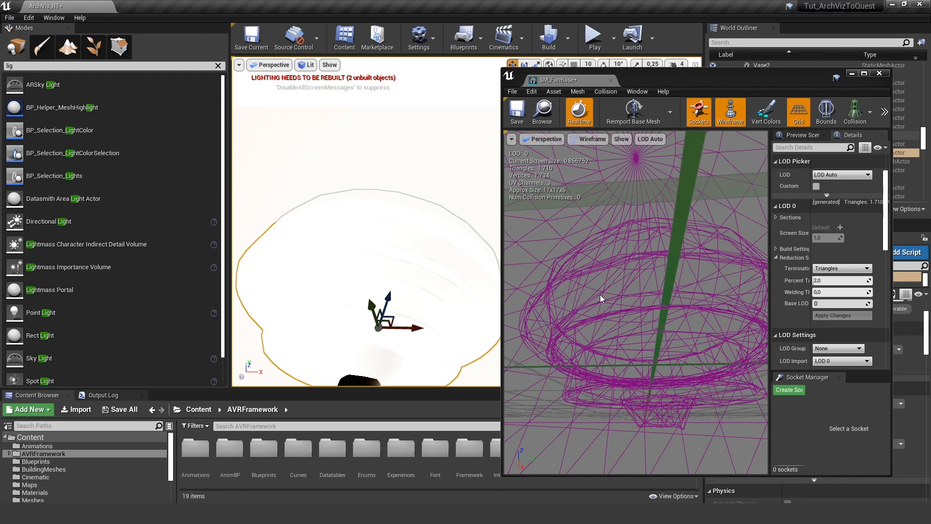
right_click_drag(362, 262, 387, 282)
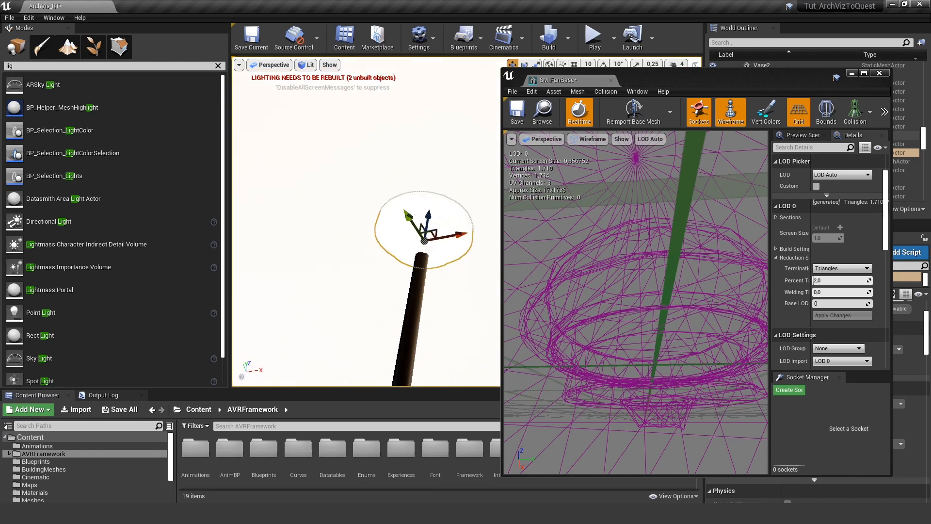
right_click_drag(366, 219, 366, 247)
left_click(879, 73)
Select the center pillow on the couch and open its static mesh SM_Pillow_03.
right_click_drag(466, 218, 451, 247)
key("f")
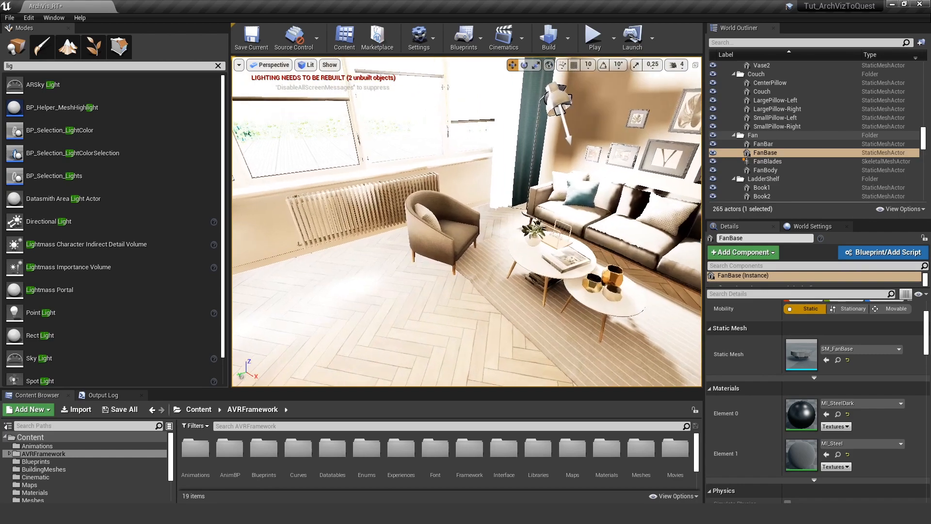
right_click_drag(466, 218, 471, 171)
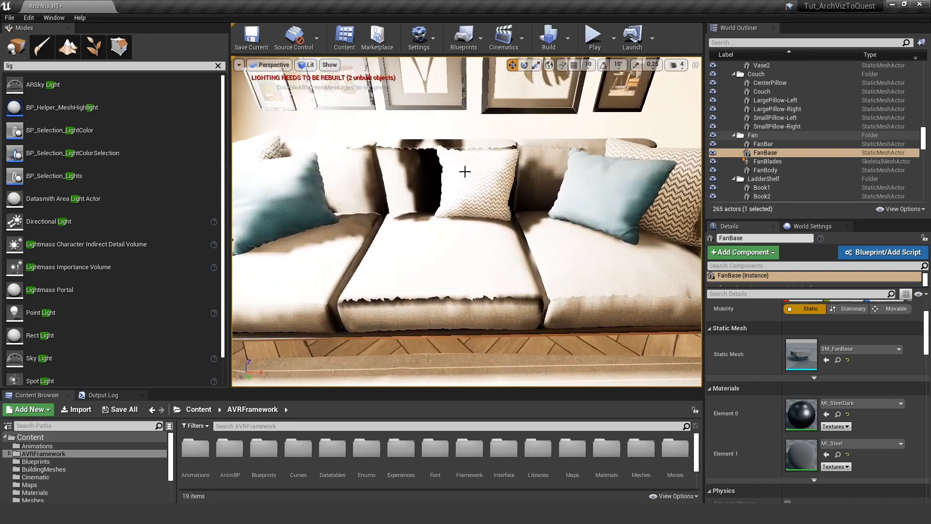
left_click(495, 180)
key("f")
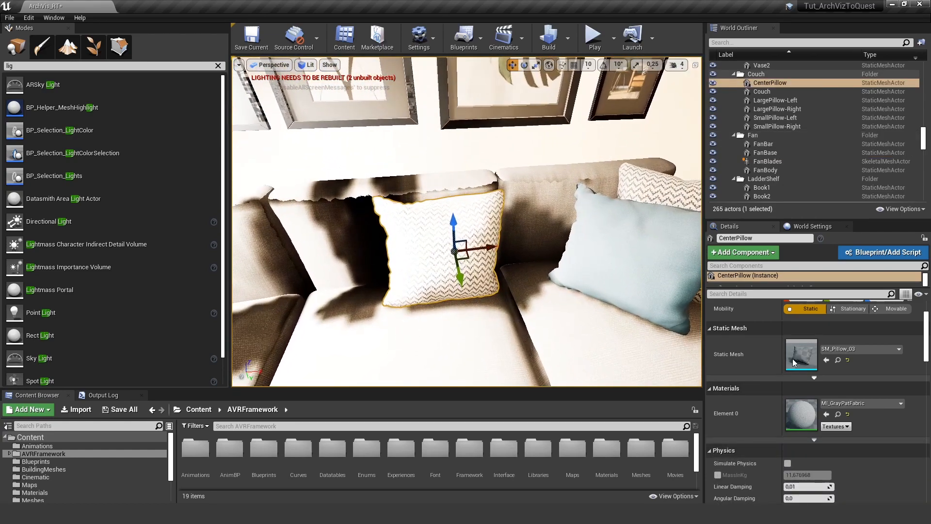
double_click(805, 360)
Set Percent Triangles for LOD 0 of SM_Pillow_03 to 5 and apply the reduction.
right_click_drag(399, 290, 399, 342)
left_click(770, 274)
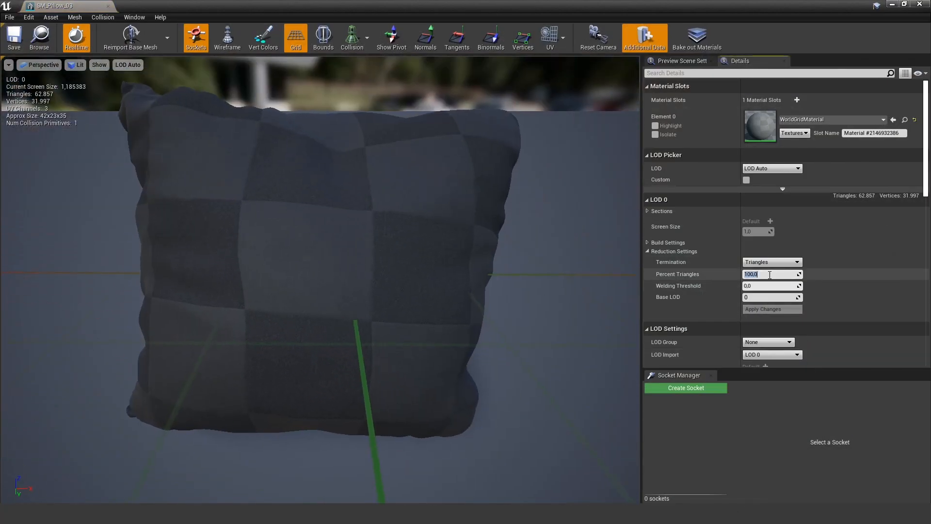
right_click_drag(482, 259, 462, 230)
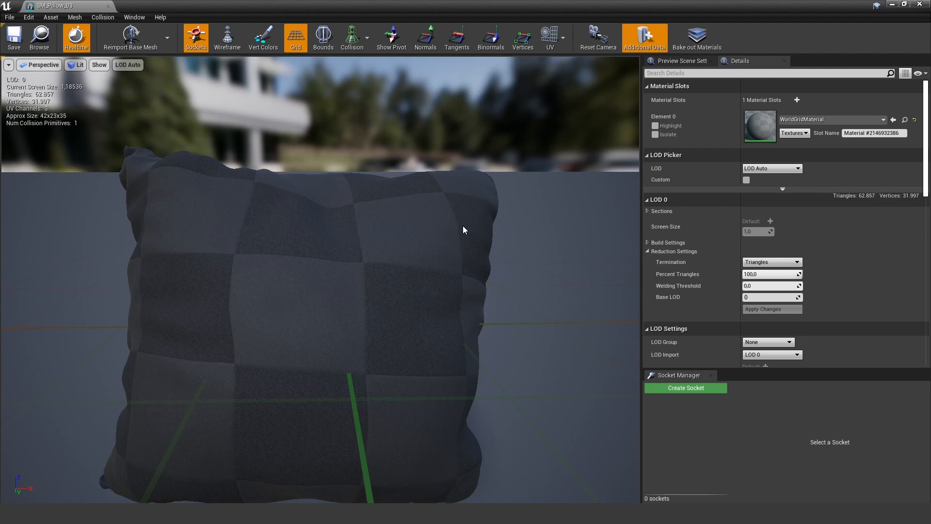
left_click(770, 274)
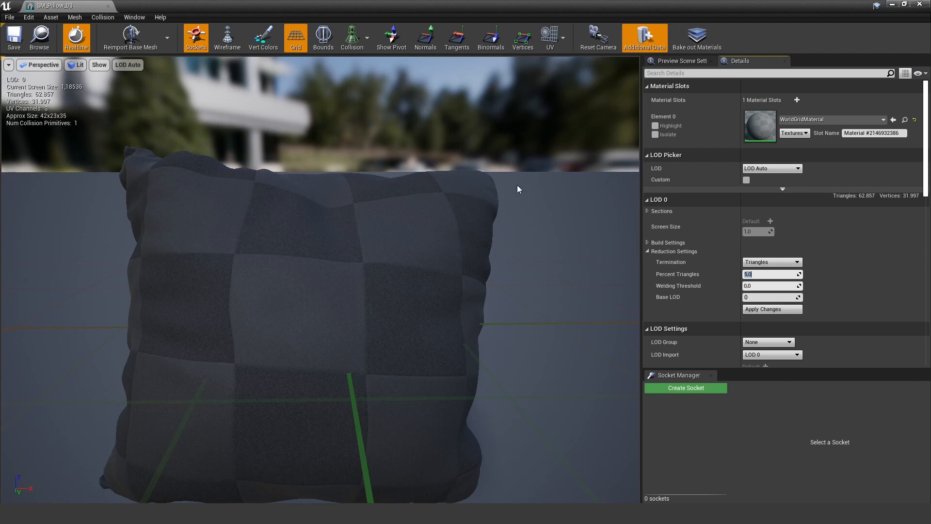
left_click(756, 310)
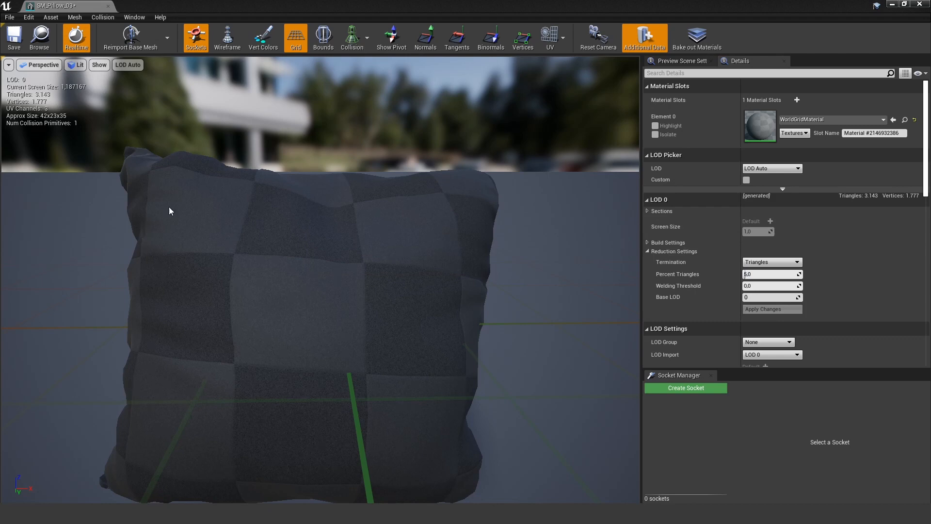
Inspect the reduced pillow's mesh density in wireframe, and return the preview to Lit mode.
right_click_drag(79, 111, 77, 141)
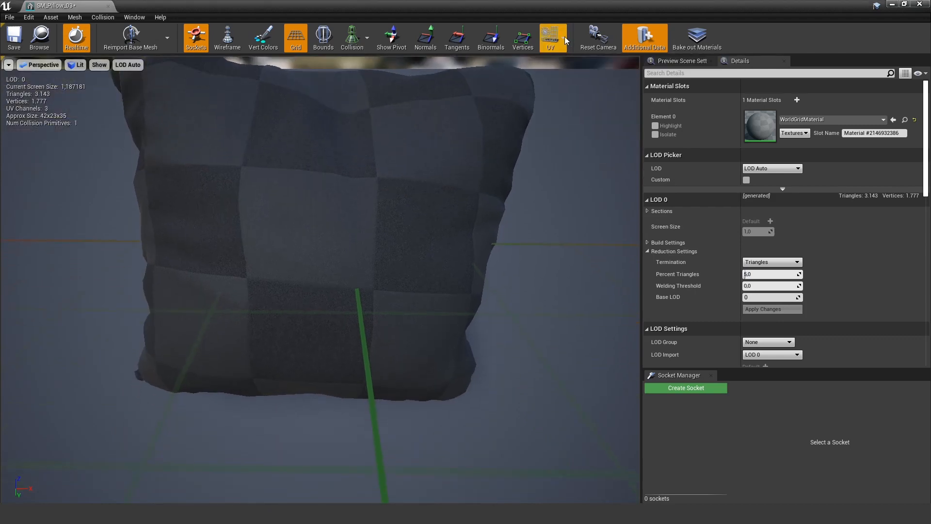
left_click(227, 39)
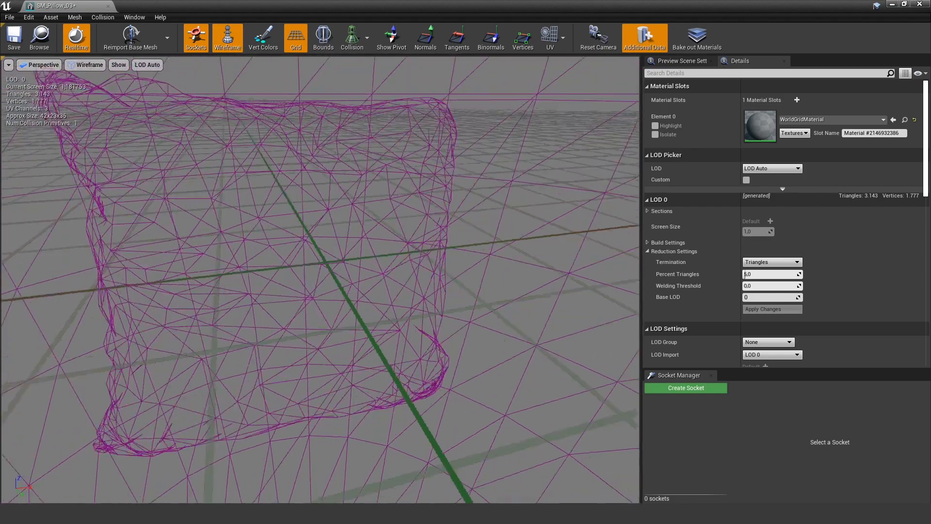
left_click_drag(320, 280, 455, 268, "alt")
left_click(85, 65)
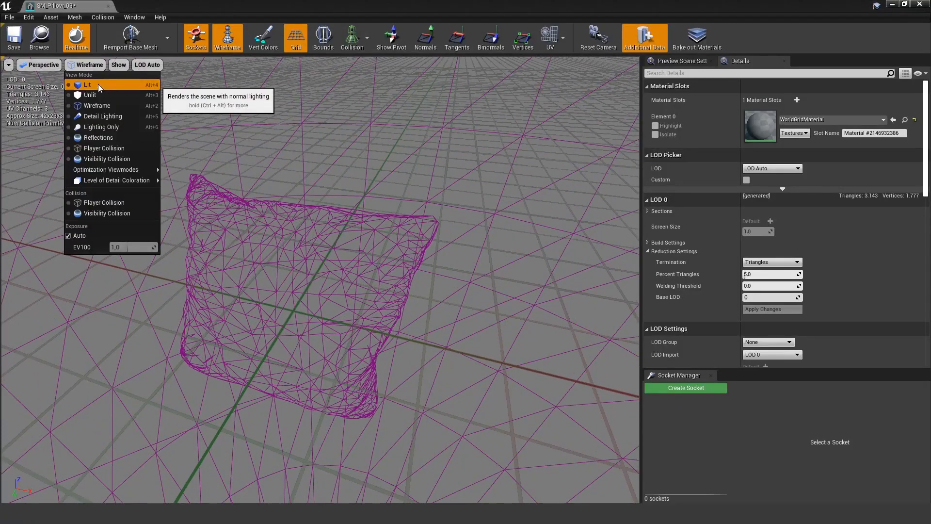
left_click(82, 86)
Save and close SM_Pillow_03, locate it in the Content Browser, and enlarge the asset area to show the neighbouring pillow meshes.
left_click(14, 36)
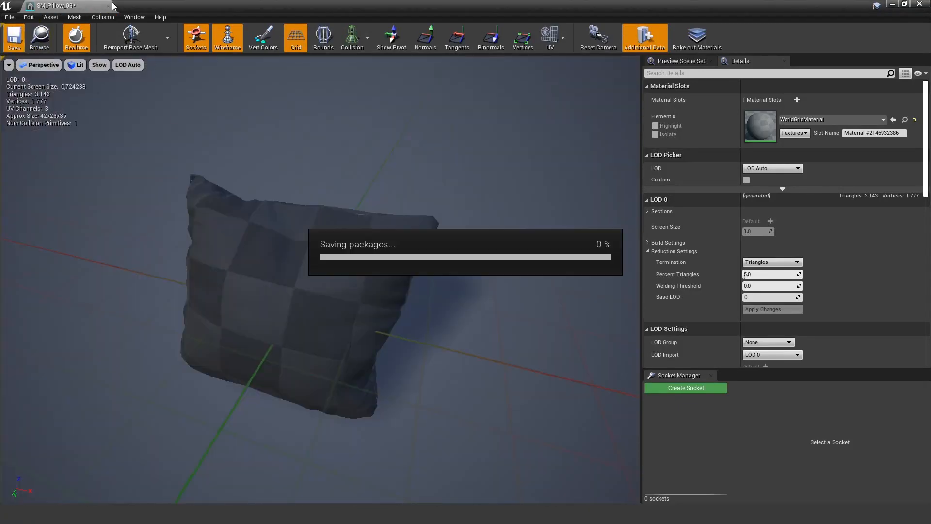
left_click(108, 6)
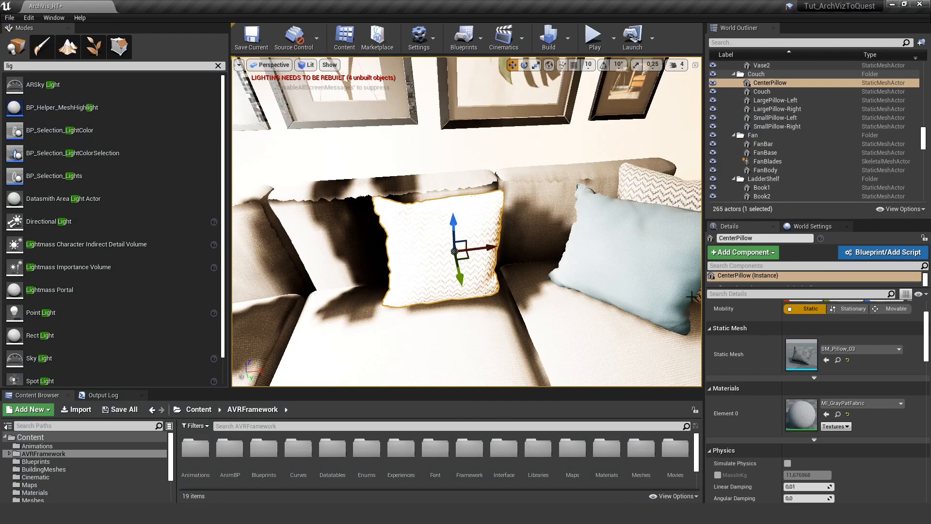
left_click(838, 361)
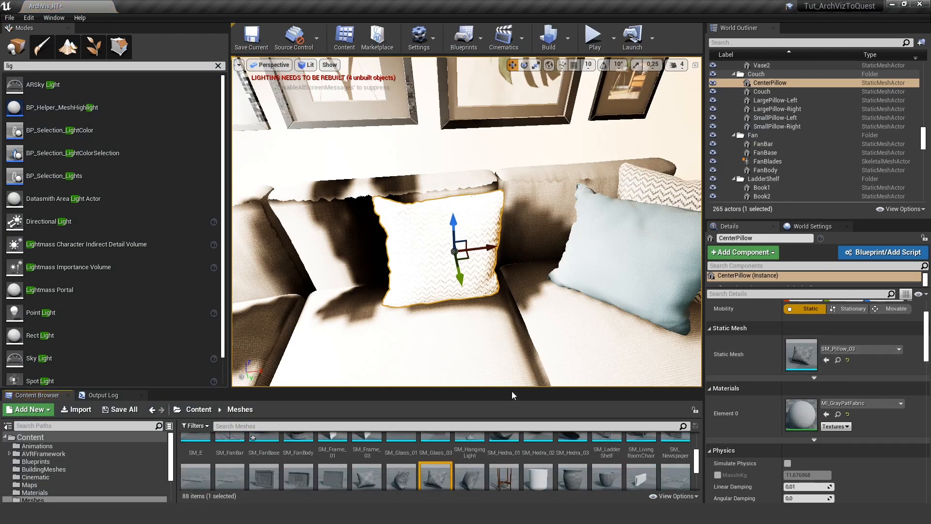
left_click_drag(511, 391, 485, 309)
Open SM_Pillow_01, set its LOD 0 Percent Triangles to 5, apply the reduction, and save the mesh.
double_click(367, 395)
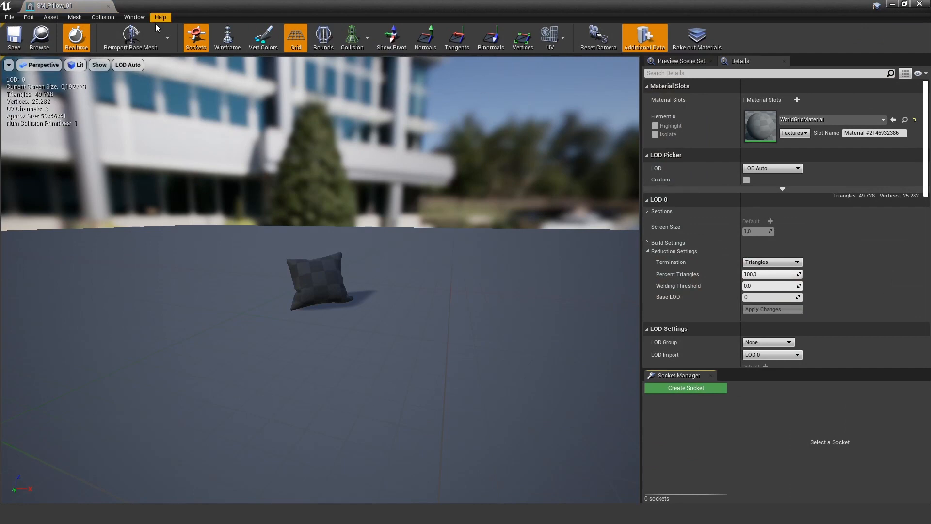
left_click(778, 275)
type("5")
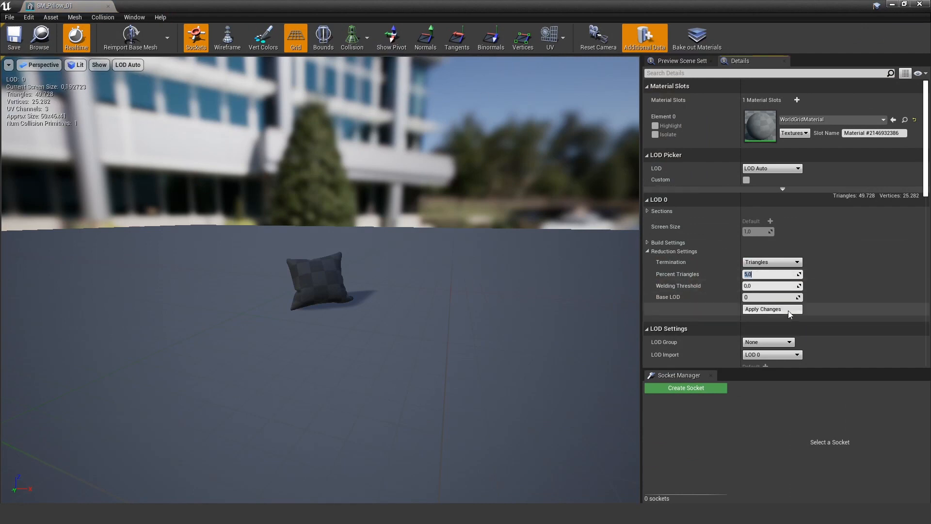
left_click(771, 309)
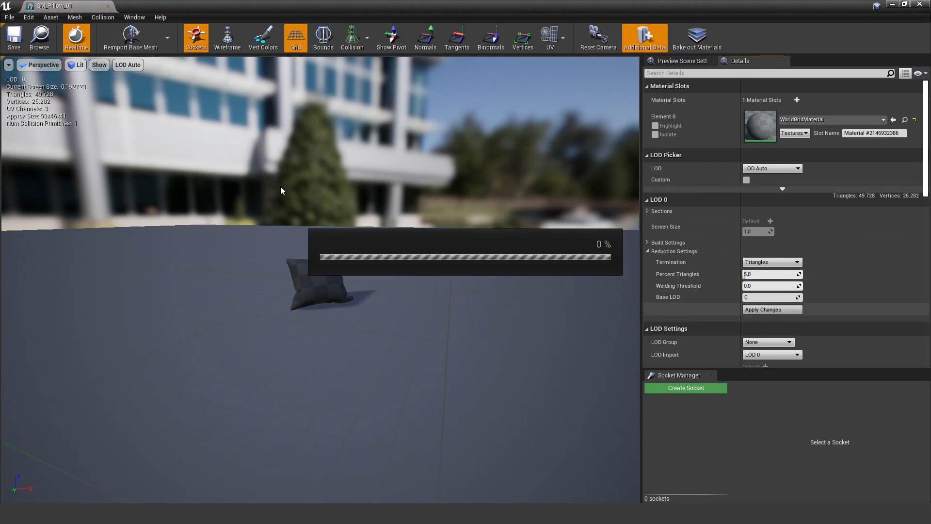
left_click(7, 43)
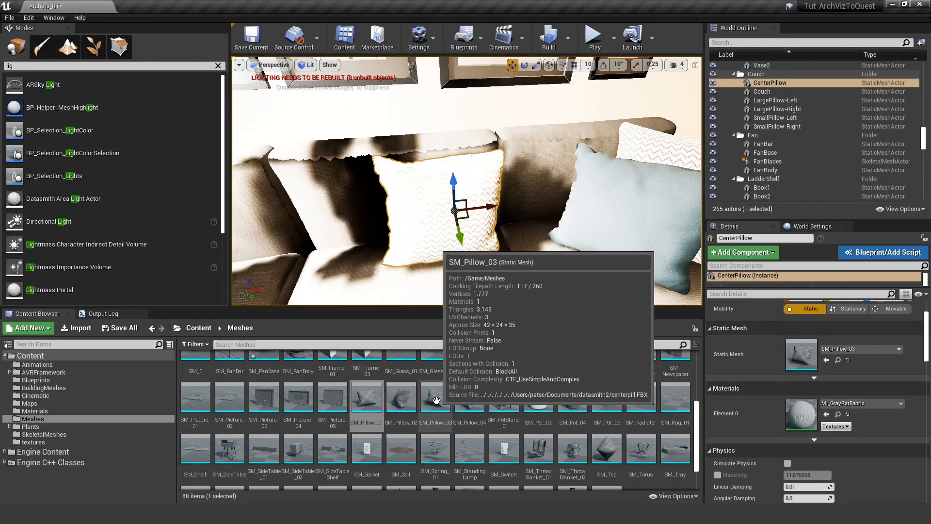
Reduce SM_Pillow_02 to 5 Percent Triangles on LOD 0, apply the change, and close its saved mesh.
double_click(400, 397)
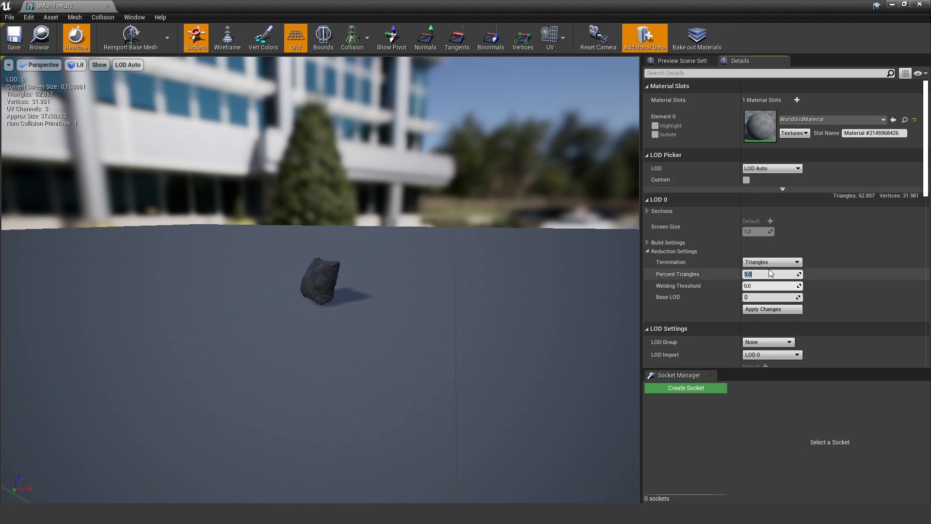
left_click(762, 309)
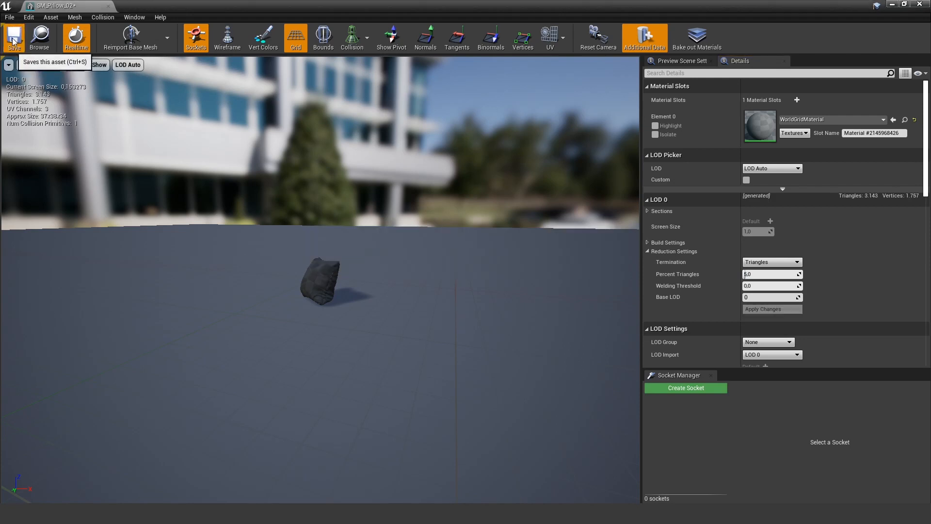
left_click(108, 5)
Set Percent Triangles for LOD 0 of SM_Pillow_04 to 5, apply the reduction, and close its mesh editor.
double_click(435, 399)
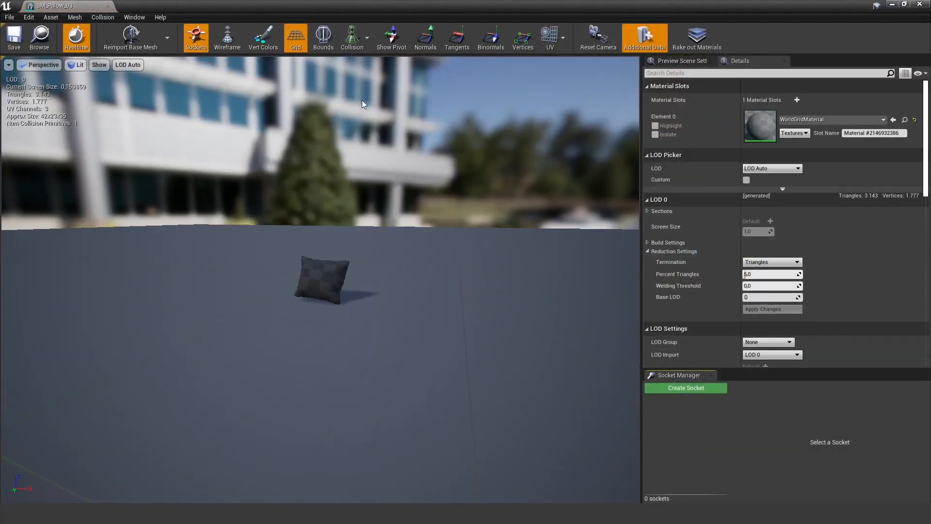
left_click(108, 5)
double_click(460, 399)
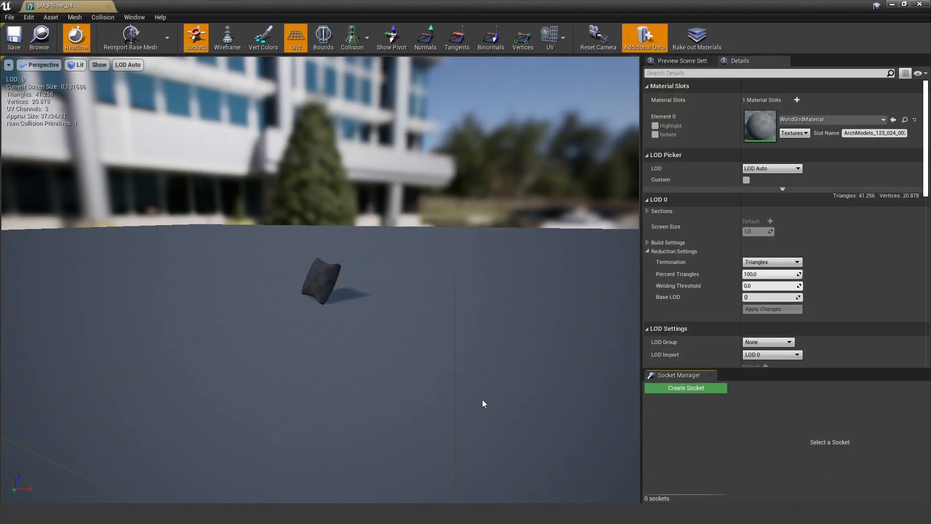
left_click(767, 273)
type("5")
left_click(770, 309)
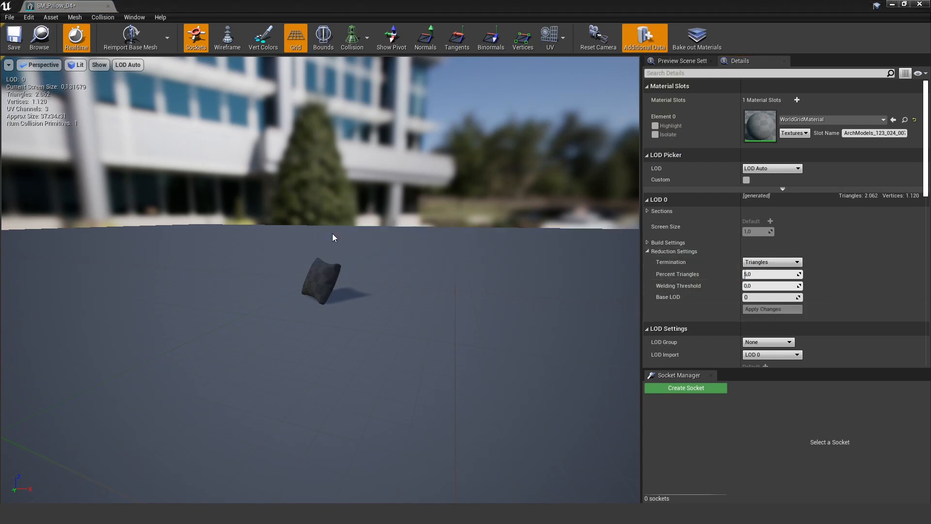
left_click(108, 5)
Select the couch in the level, open its static mesh SM_Couch, and examine the mesh and its triangle statistics.
right_click_drag(502, 207, 399, 227)
left_click(399, 227)
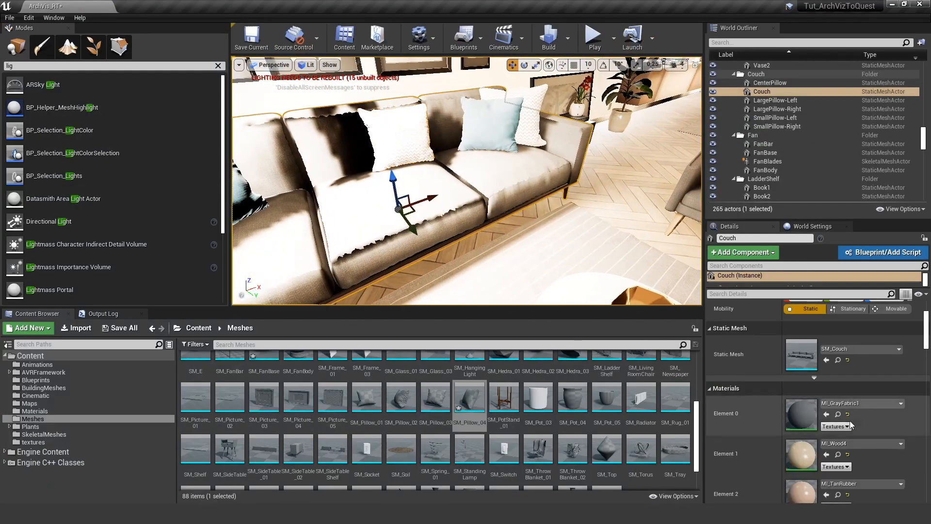
double_click(805, 356)
left_click_drag(543, 283, 42, 109)
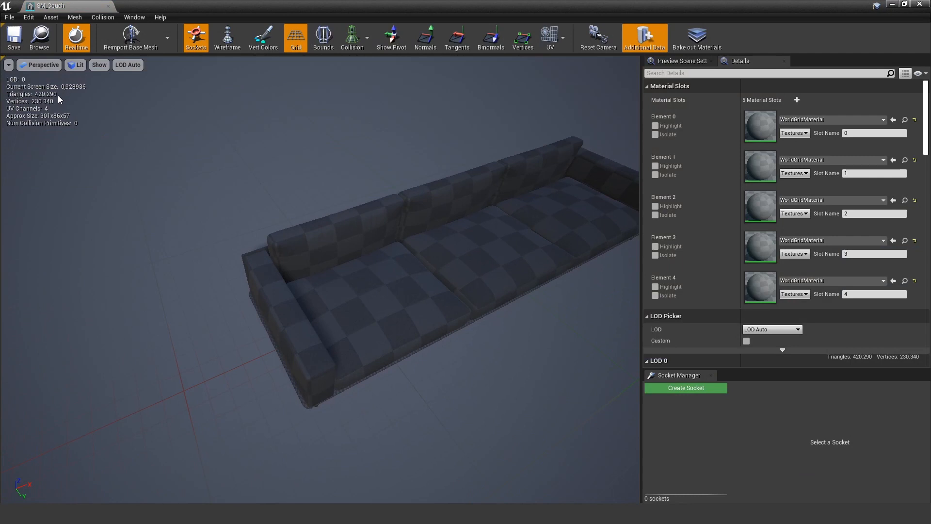
mouse_move(336, 158)
right_mouse_down()
mouse_move(374, 112)
mouse_move(330, 174)
mouse_move(334, 140)
right_mouse_up()
key("w")
mouse_move(306, 184)
right_mouse_down()
mouse_move(301, 160)
mouse_move(306, 184)
right_mouse_up()
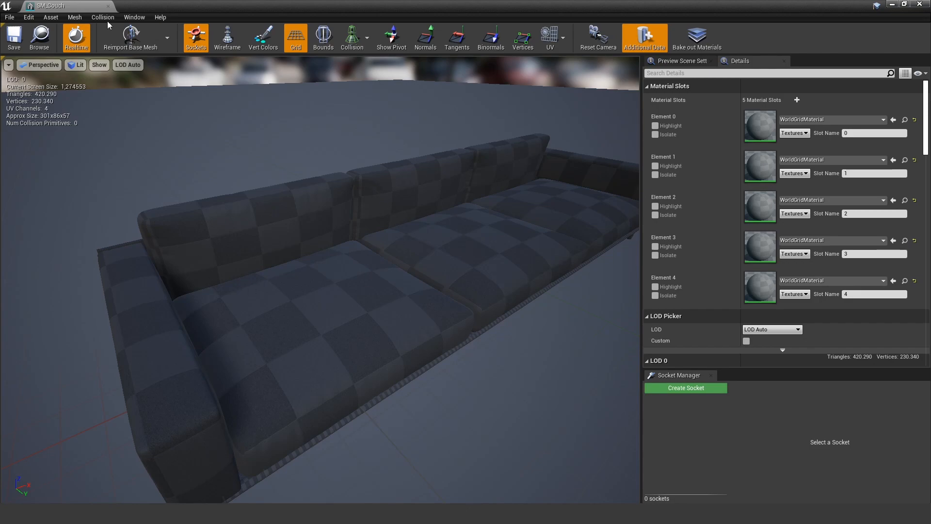
Dock the SM_Couch editor beside the ArchVis_RT level, and review the couch and its assigned materials in the level.
left_click_drag(86, 11, 115, 9)
left_click(77, 8)
right_click_drag(436, 194, 374, 156)
right_click_drag(350, 187, 462, 185)
scroll(893, 409, "down", 3)
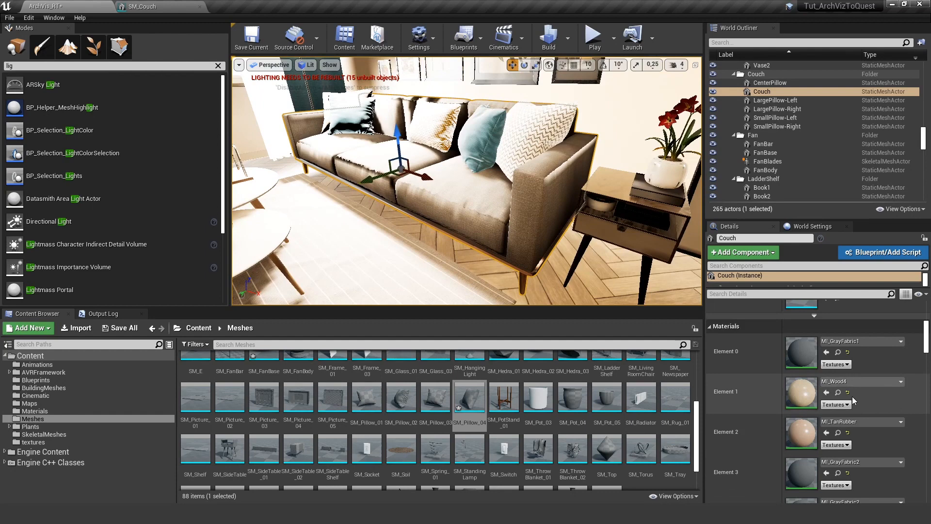
scroll(851, 396, "down", 1)
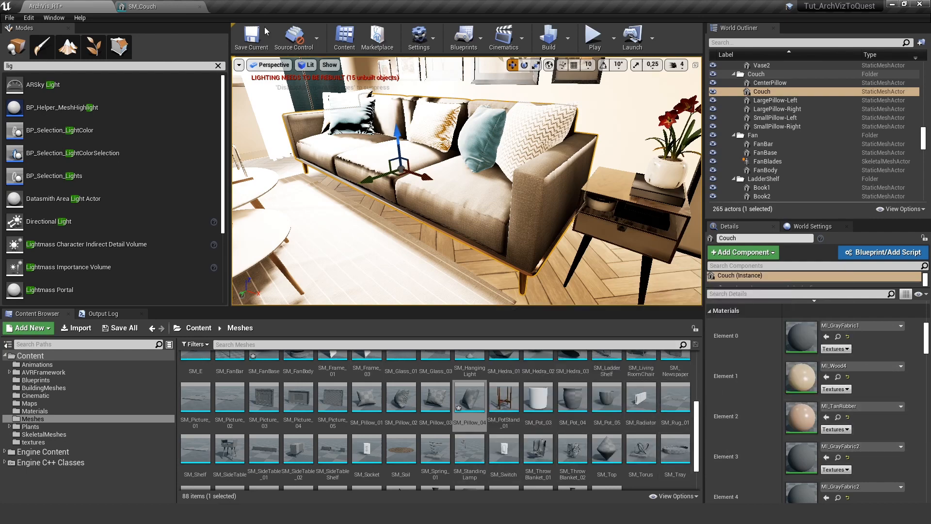
Return to SM_Couch, set its LOD 0 Percent Triangles to 5, and apply the reduction.
left_click(150, 10)
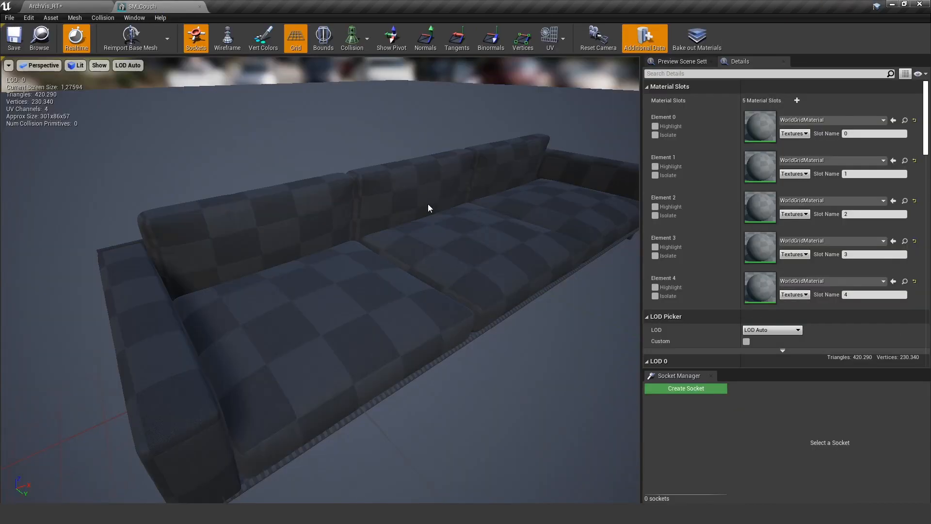
scroll(805, 268, "down", 5)
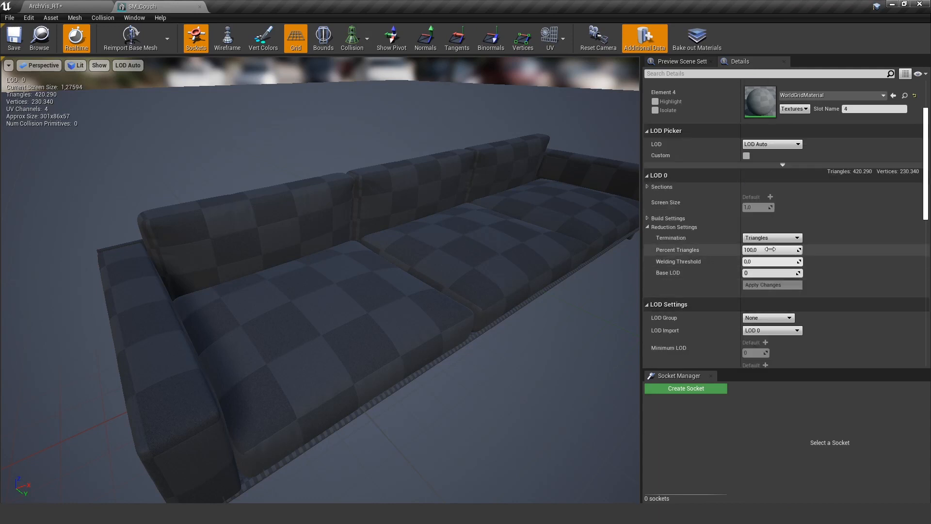
type("5")
key("Return")
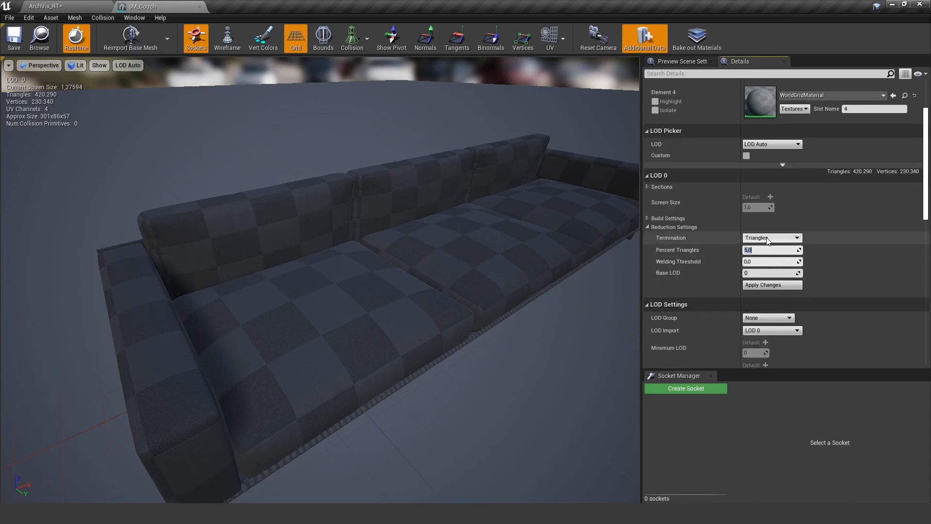
left_click(767, 286)
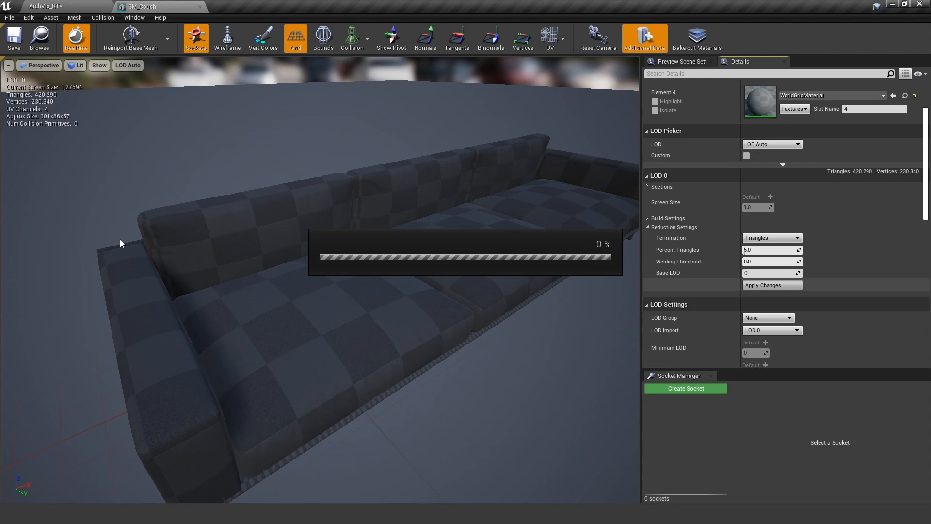
Check the reduced couch up close, set its Percent Triangles to 2, and apply the reduction.
left_click_drag(178, 233, 199, 180)
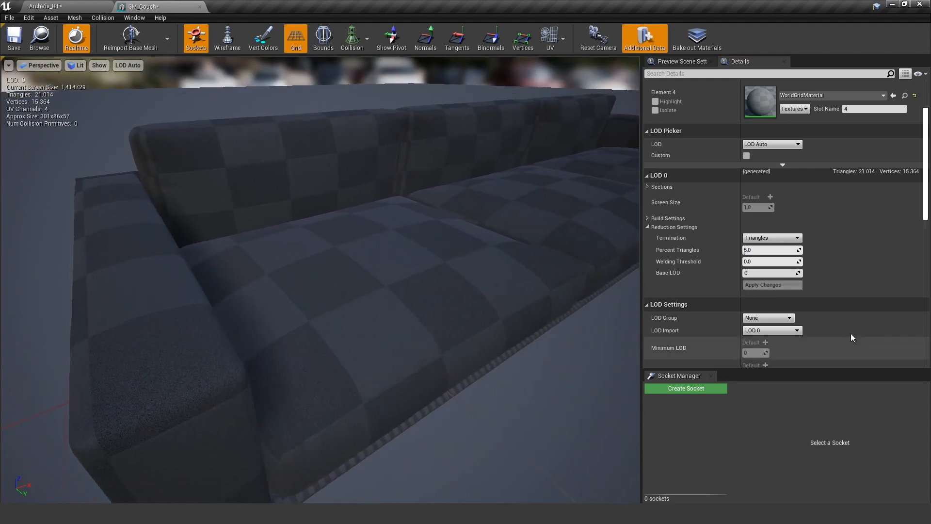
left_click(759, 249)
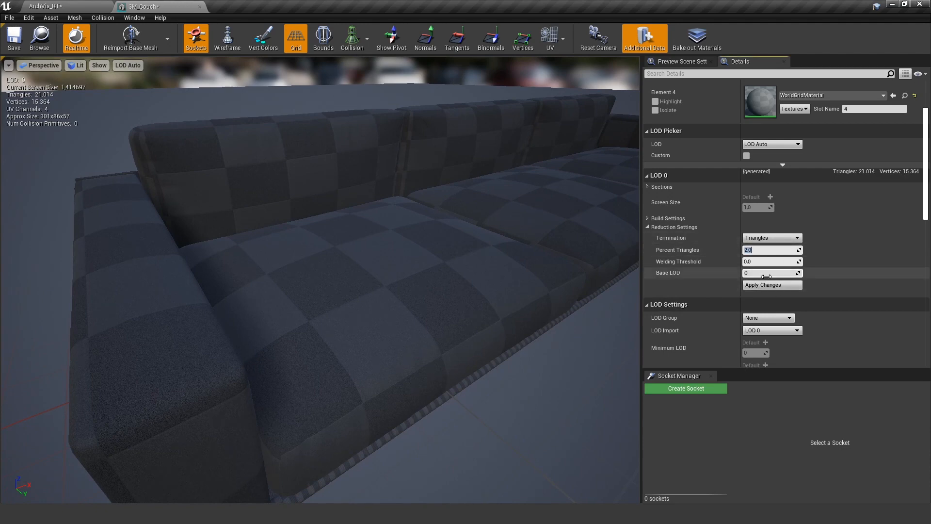
left_click(764, 286)
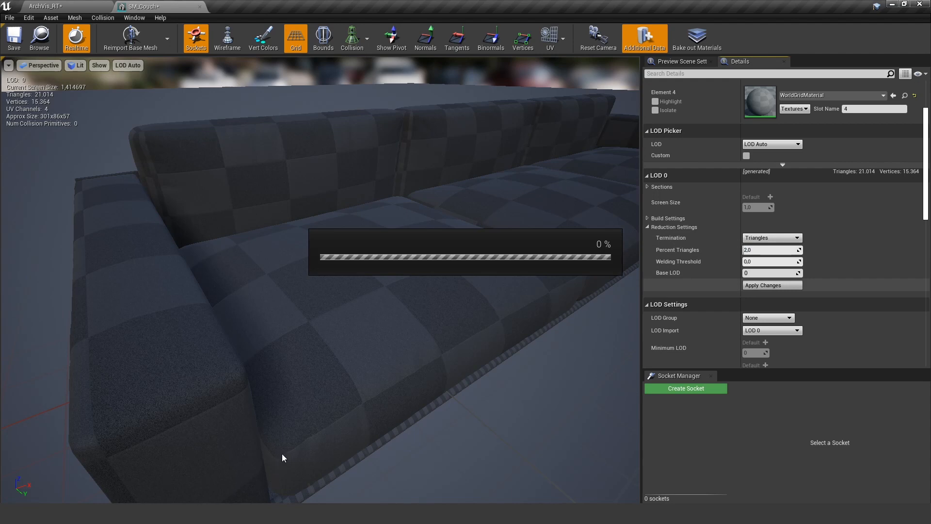
Launch Autodesk Maya 2018 while the couch reduction is processing.
key("super")
type("maya")
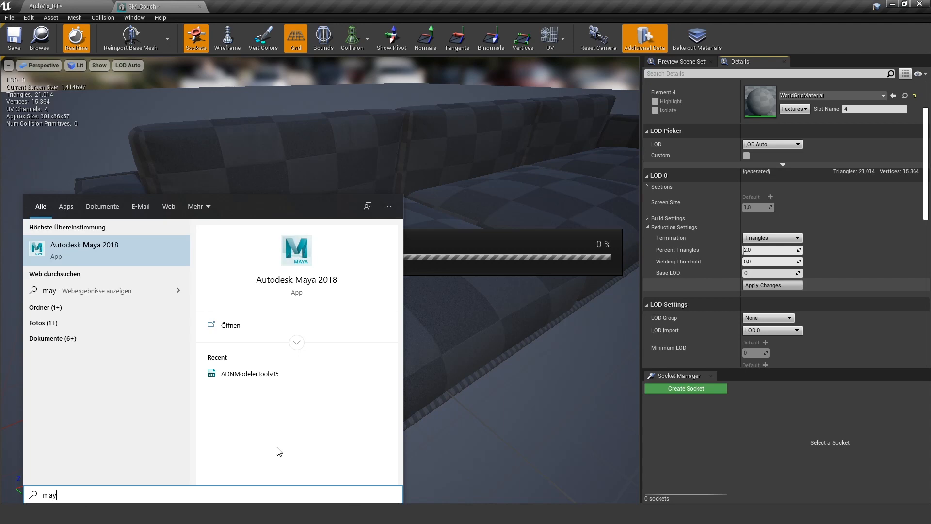
key("Return")
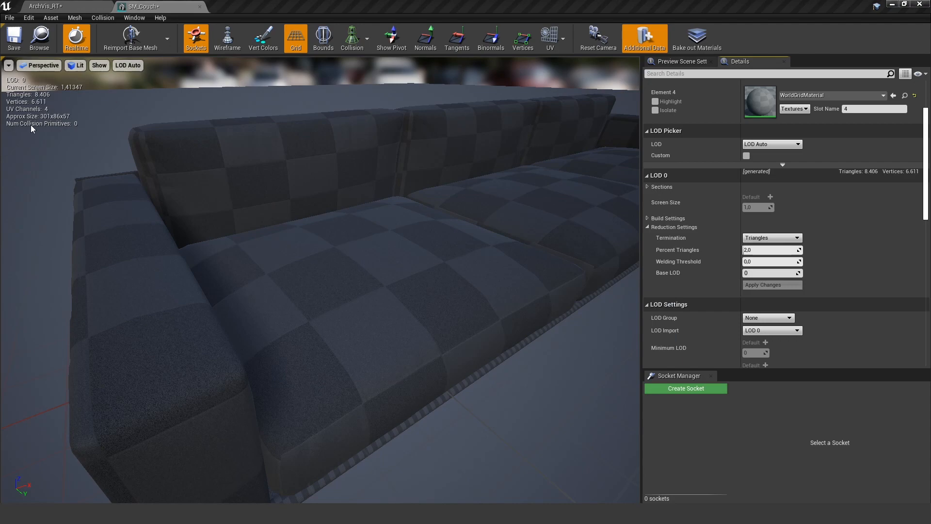
Inspect the couch reduced to 2 percent from several angles, both shaded and in wireframe.
right_click_drag(320, 279, 350, 301)
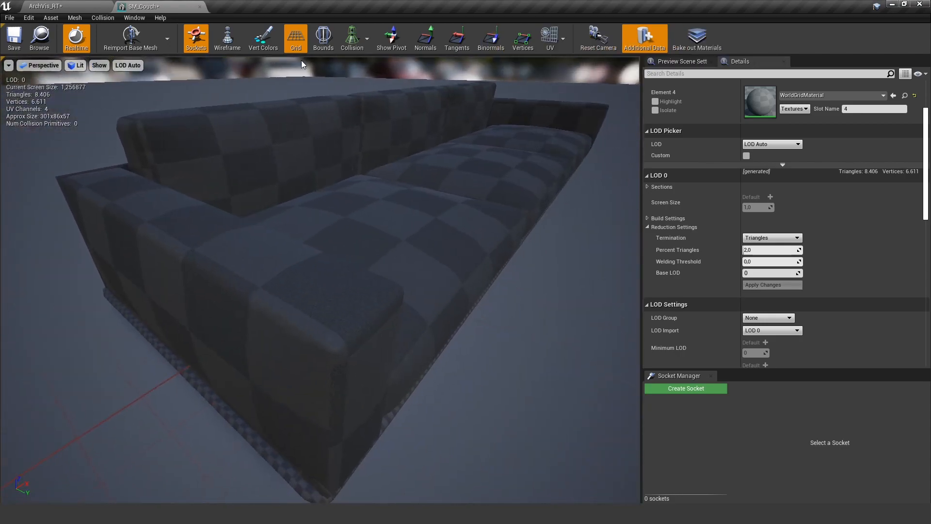
right_click_drag(361, 158, 286, 154)
right_click_drag(259, 117, 243, 104)
right_click_drag(294, 261, 290, 301)
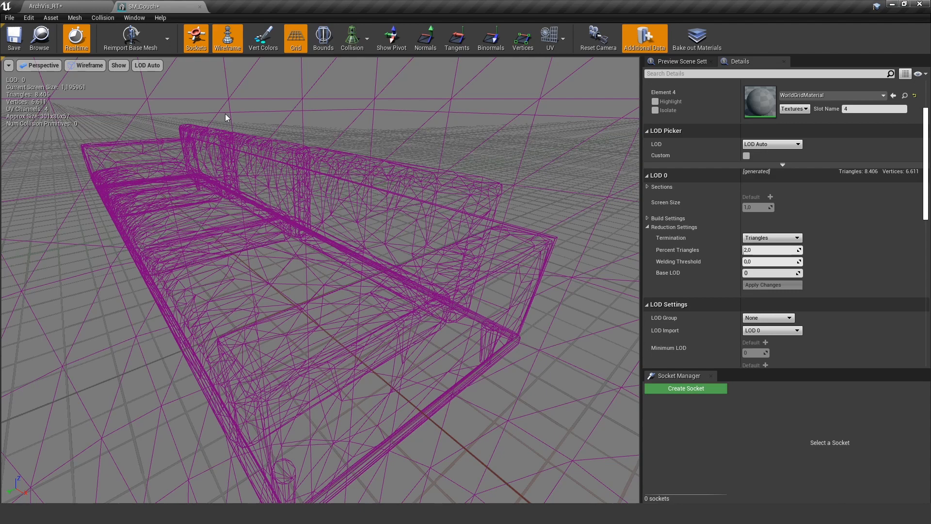
Save the reduced couch mesh, then export SM_Couch as FBX into a new Meshes folder inside the Tut_ArchVizToQuest project folder.
left_click(15, 47)
left_click(45, 6)
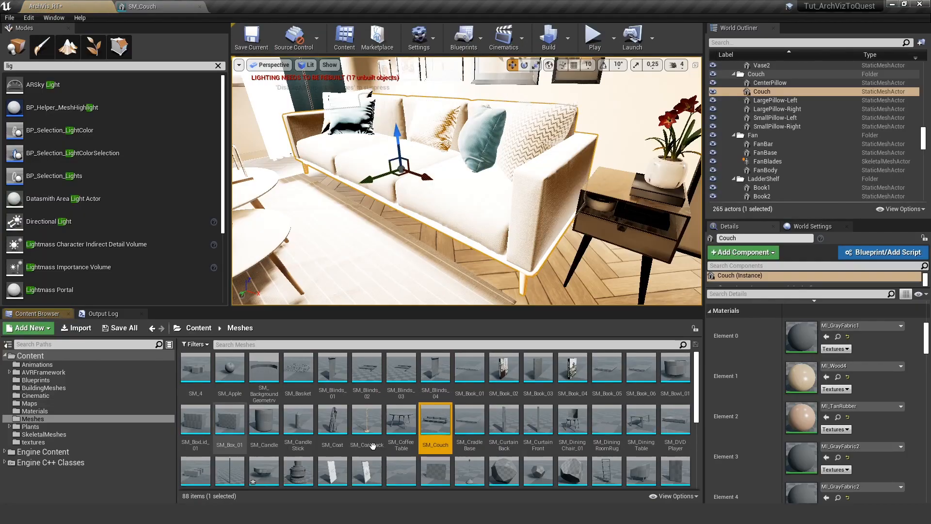
right_click(431, 421)
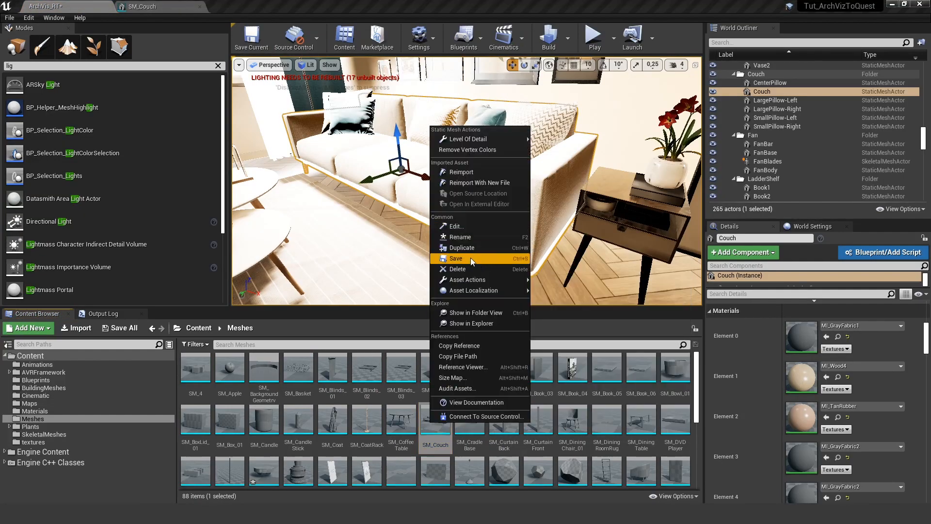
mouse_move(475, 281)
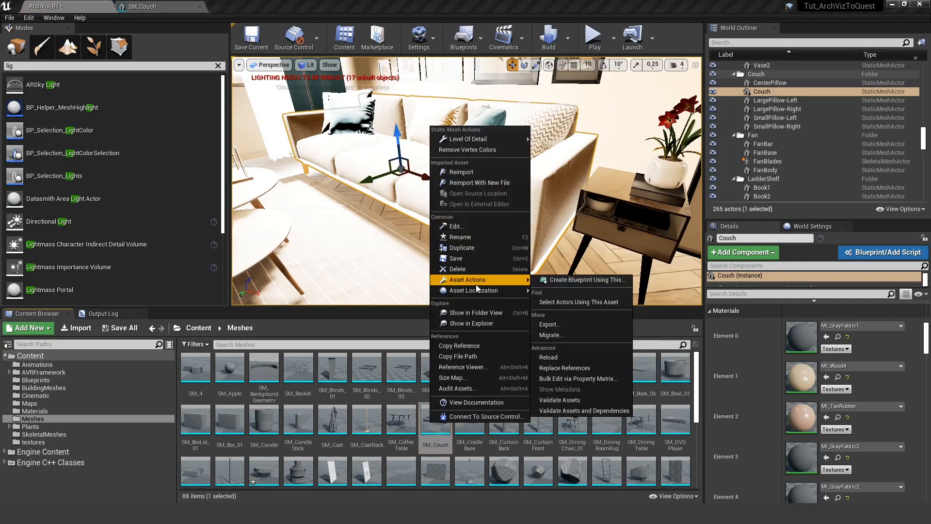
left_click(557, 324)
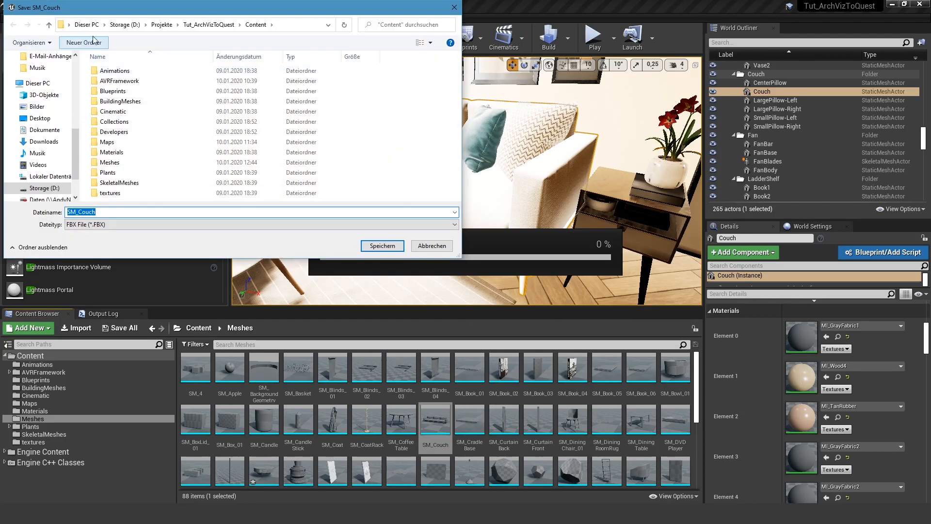
left_click(214, 25)
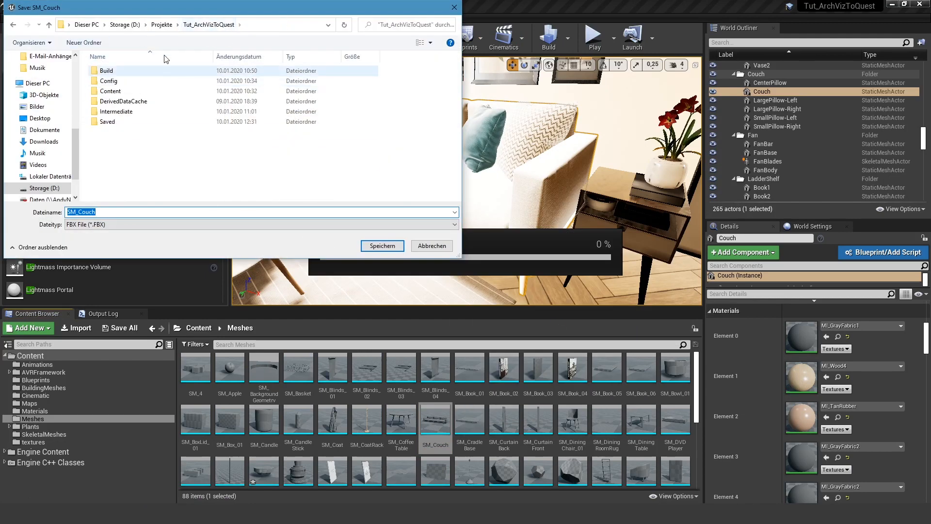
left_click(83, 43)
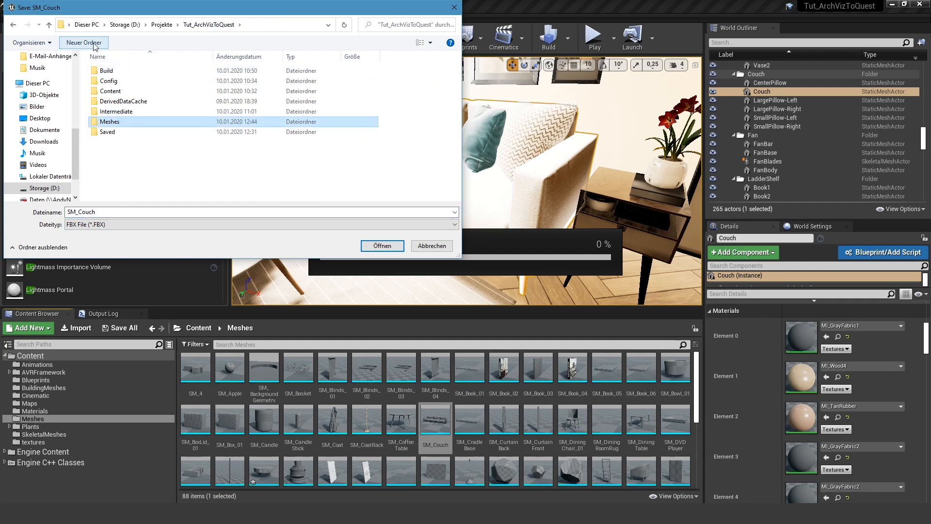
key("Return")
key("Return")
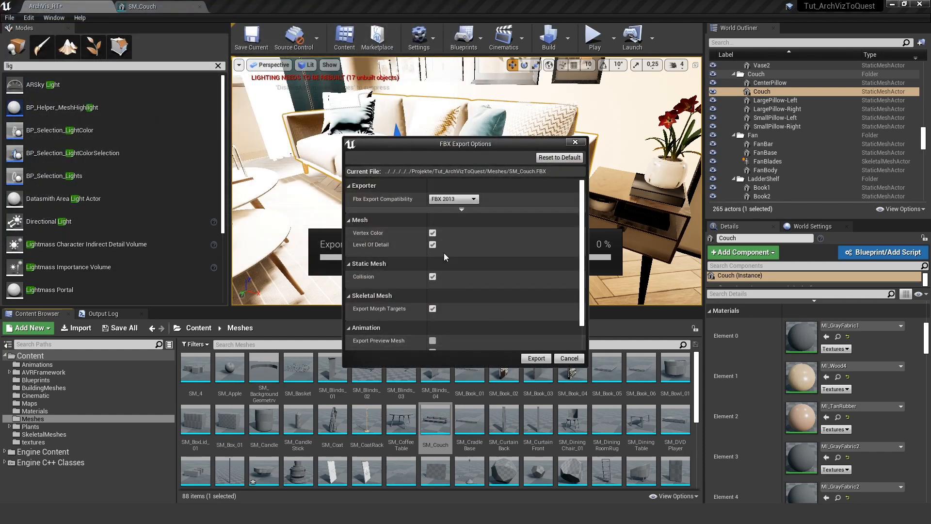
Disable vertex color, level of detail, collision, morph targets and local time in the FBX options, and export the couch.
left_click(433, 233)
left_click(432, 245)
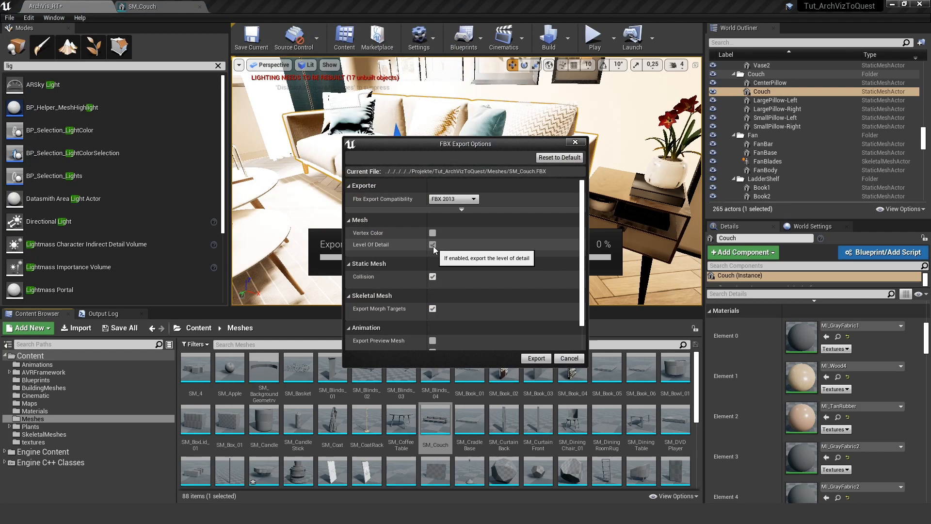
left_click(432, 277)
left_click(432, 309)
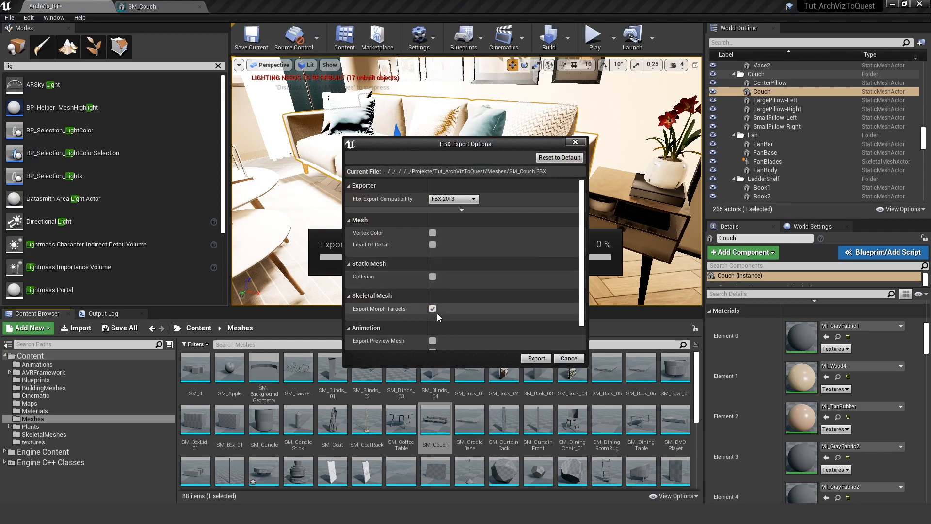
left_click_drag(581, 234, 582, 278)
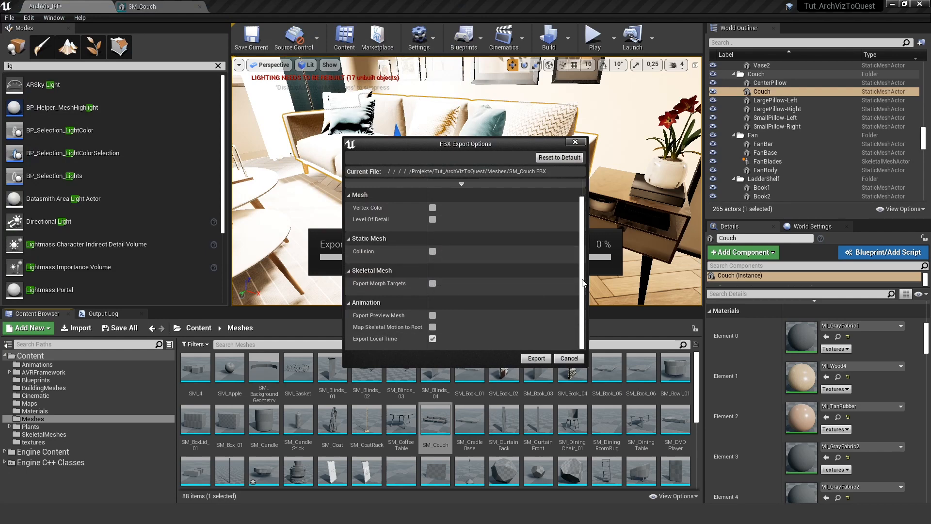
left_click(435, 340)
left_click(536, 358)
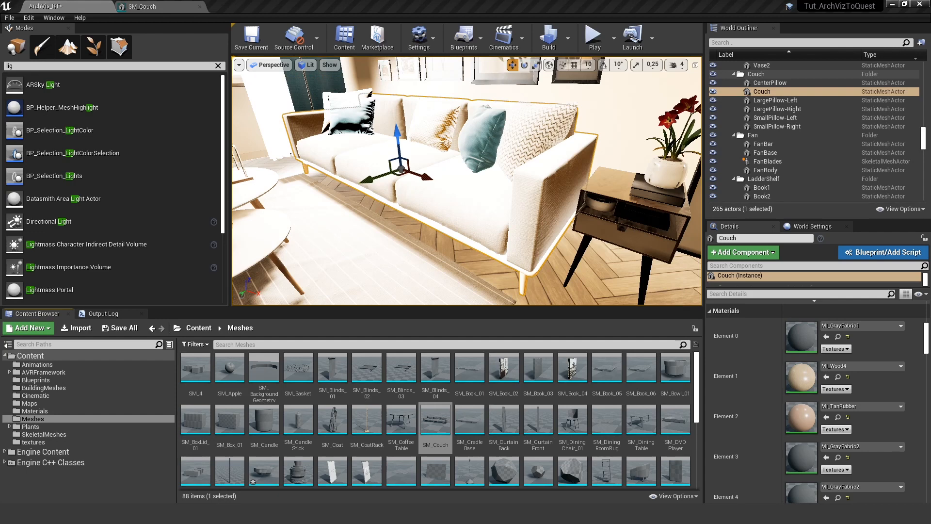
Switch to Maya, import the exported SM_Couch FBX into the empty scene, and view it from several angles.
left_click(485, 481)
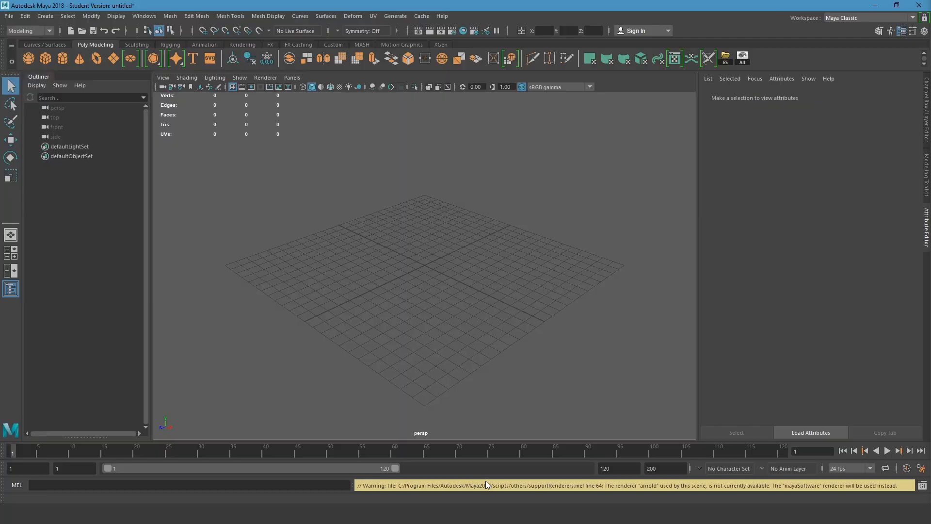
left_click_drag(644, 341, 297, 266)
right_click_drag(297, 266, 435, 315, "alt")
left_click_drag(435, 313, 456, 289, "alt")
left_click(574, 360)
left_click_drag(574, 360, 545, 353, "alt")
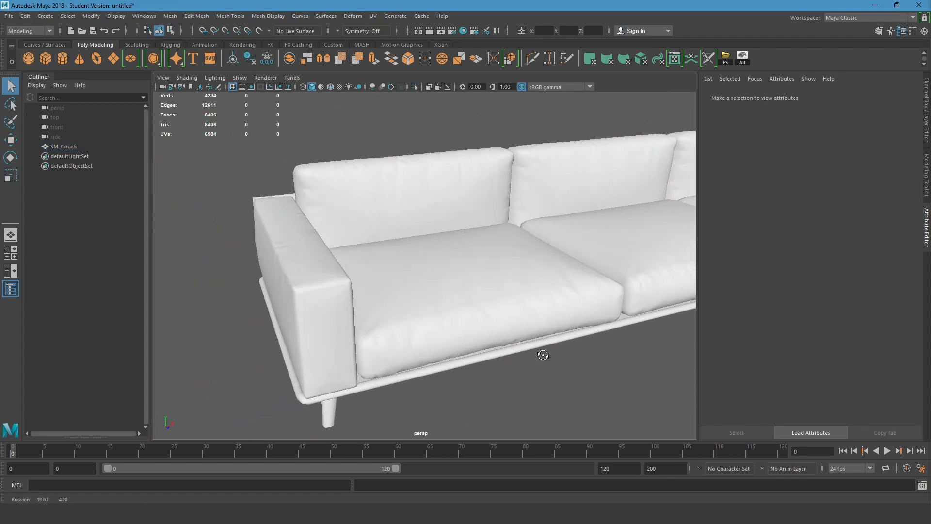
middle_click_drag(545, 353, 453, 360, "alt")
left_click_drag(452, 360, 430, 318, "alt")
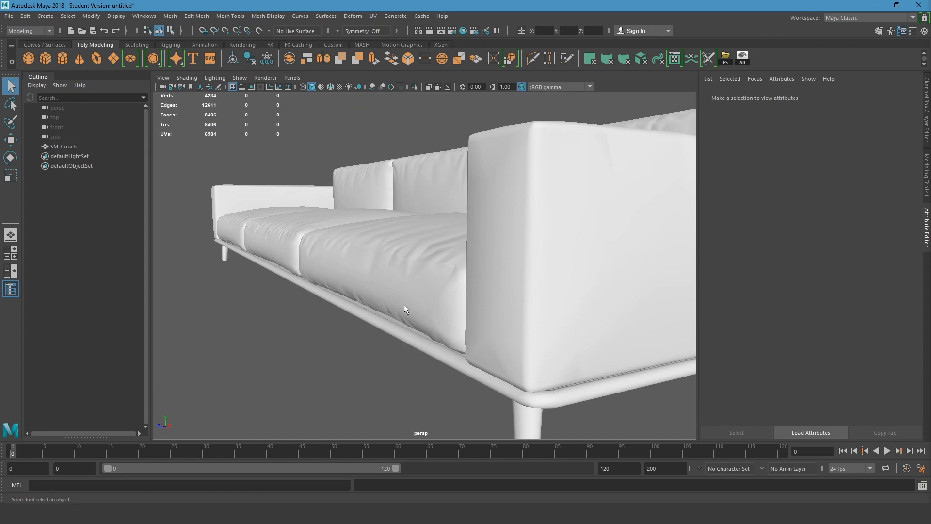
Select the imported SM_Couch and open the mesh Cleanup options for it.
left_click(278, 245)
left_click_drag(278, 245, 364, 247, "alt")
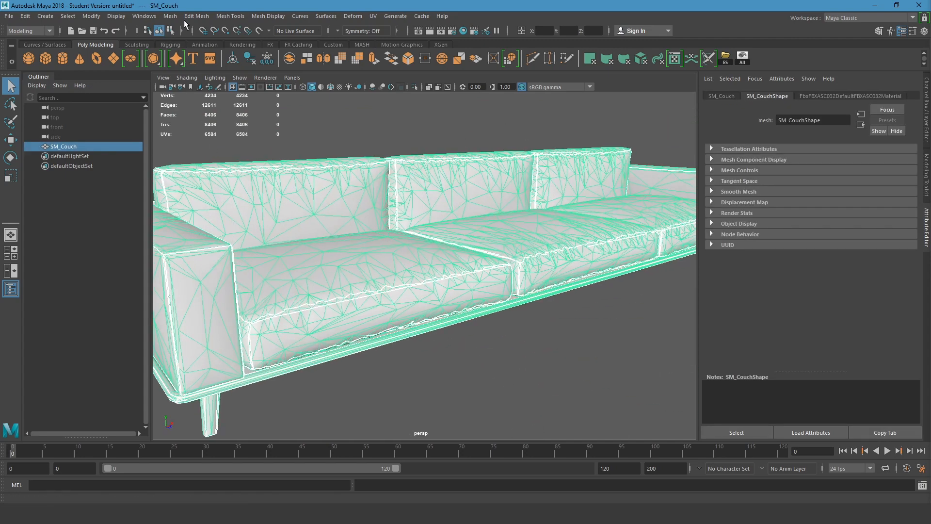
left_click(171, 17)
mouse_move(182, 221)
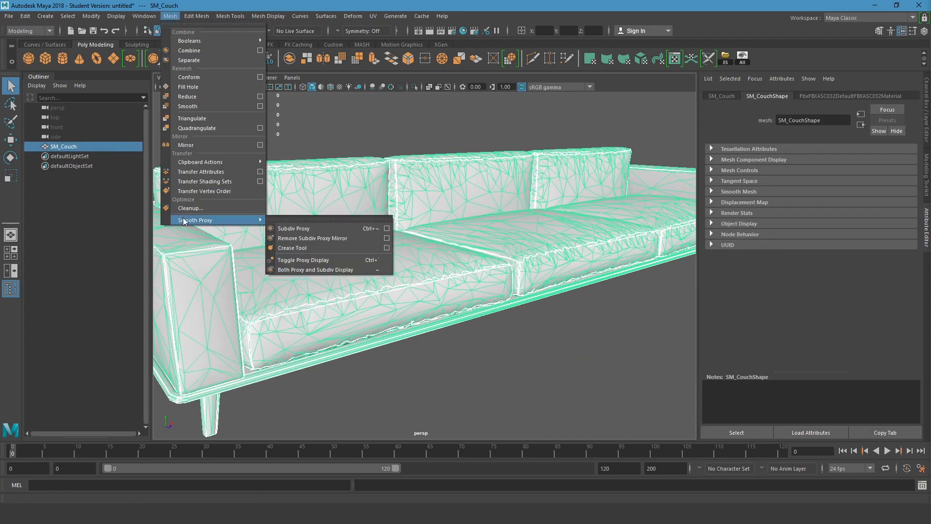
left_click(197, 16)
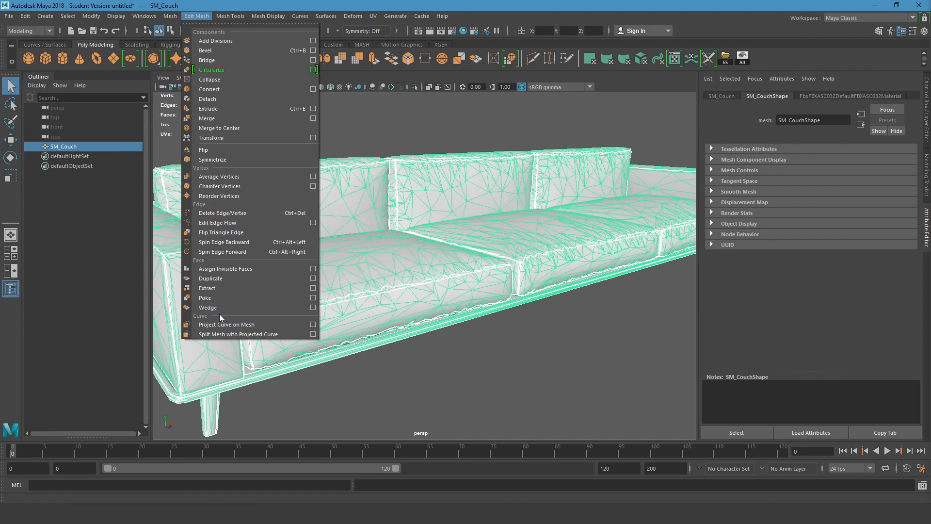
left_click(170, 16)
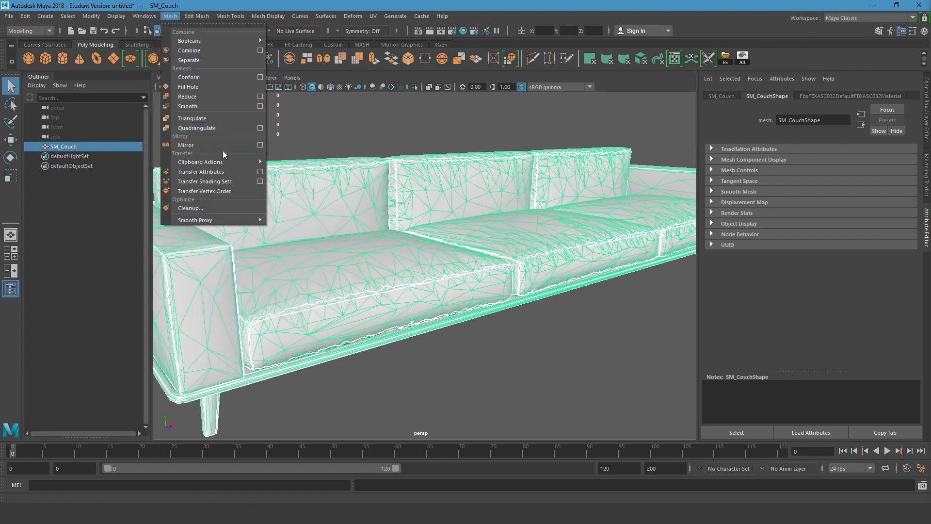
left_click(225, 208)
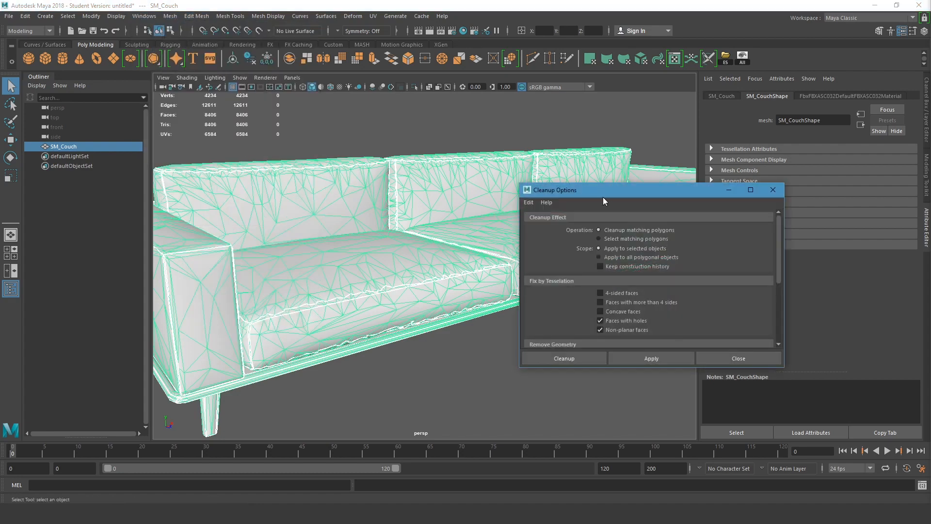
Review the cleanup settings, apply the cleanup to the selected couch with the existing options, and close the options.
left_click_drag(603, 197, 561, 190)
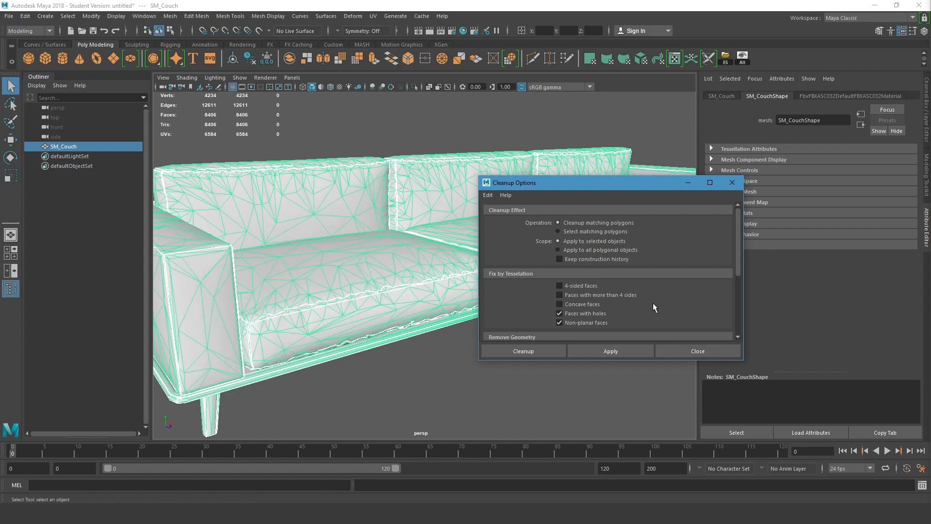
scroll(603, 302, "down", 1)
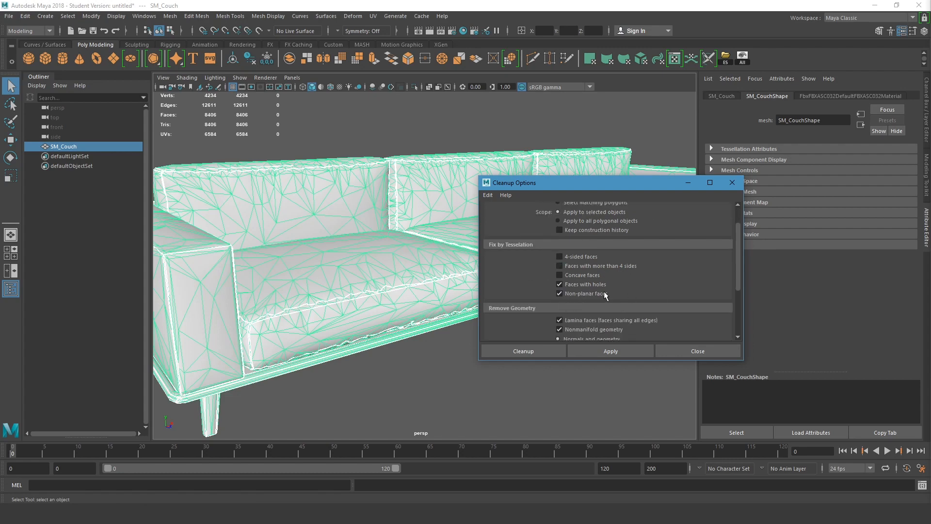
scroll(645, 282, "down", 2)
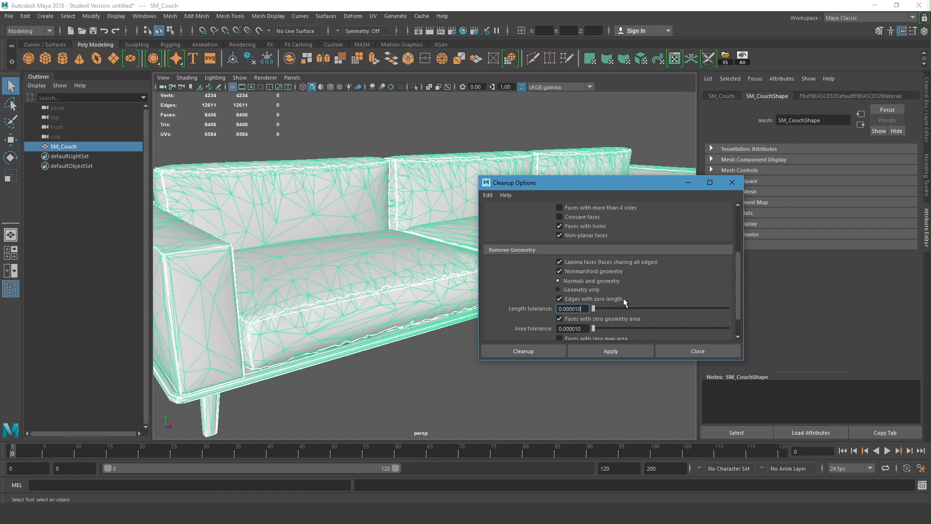
scroll(623, 301, "down", 1)
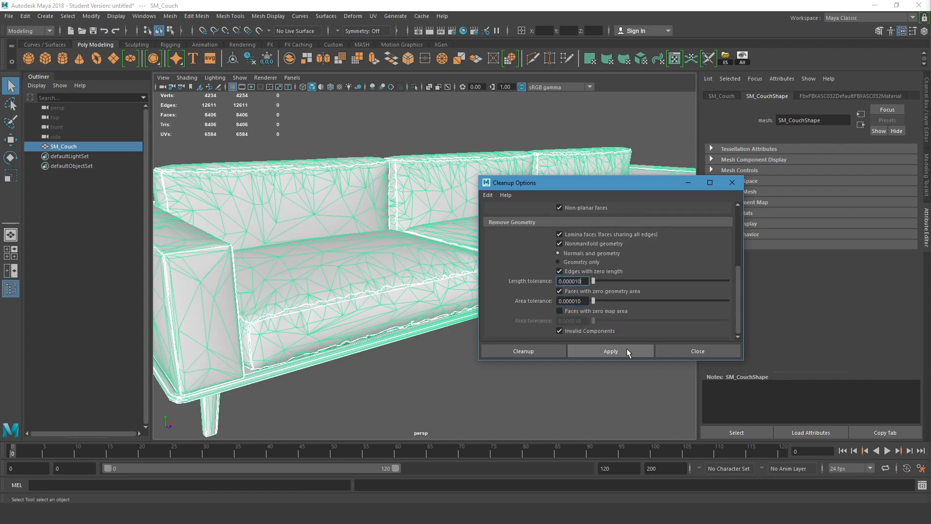
left_click(612, 353)
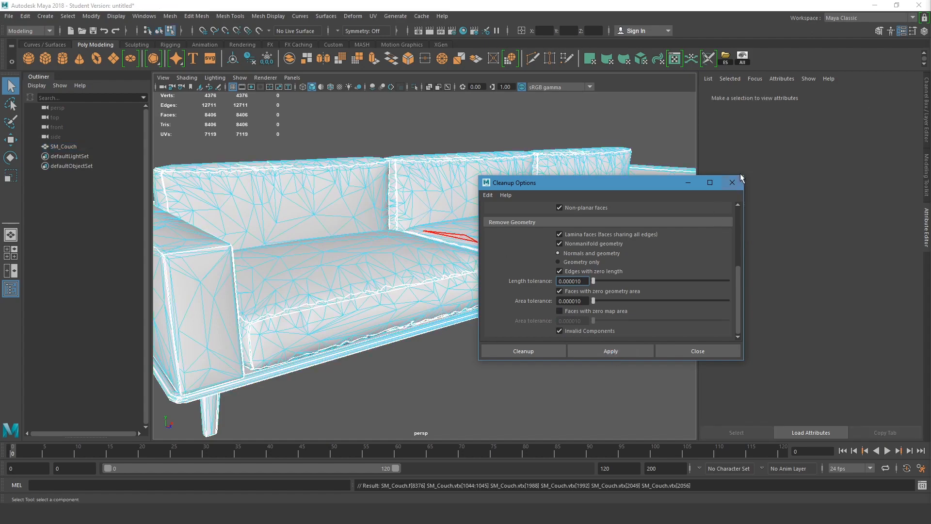
left_click(732, 183)
Select all connected faces of the end seat cushion.
left_click_drag(328, 312, 315, 208, "alt")
left_click(280, 202)
double_click(278, 199)
scroll(362, 275, "down", 4)
left_click_drag(359, 264, 380, 264, "alt")
scroll(409, 322, "up", 5)
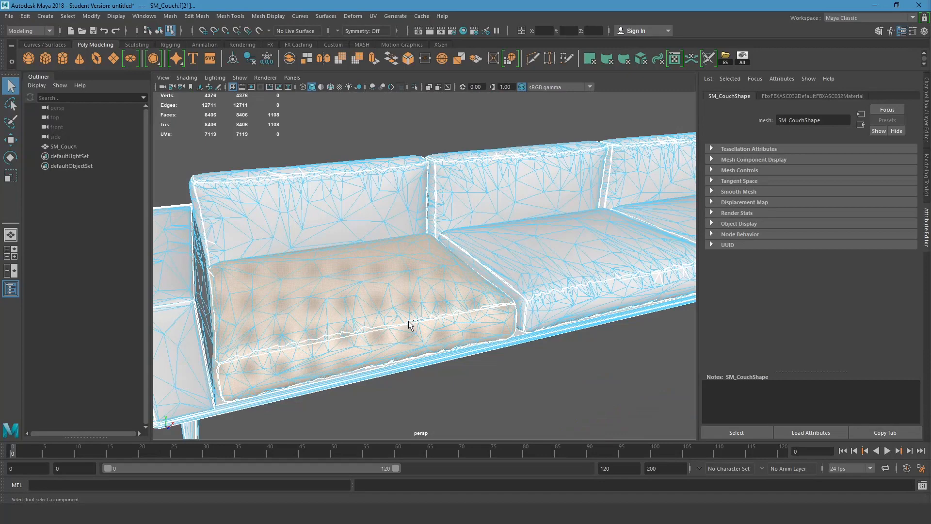
Isolate the selected seat cushion, examine its shape from the side, and show the whole couch again.
key("ctrl+1")
left_click_drag(376, 322, 655, 366, "alt")
left_click_drag(233, 172, 651, 255, "ctrl")
left_click_drag(651, 255, 367, 286, "alt")
key("ctrl+z")
scroll(442, 267, "up", 3)
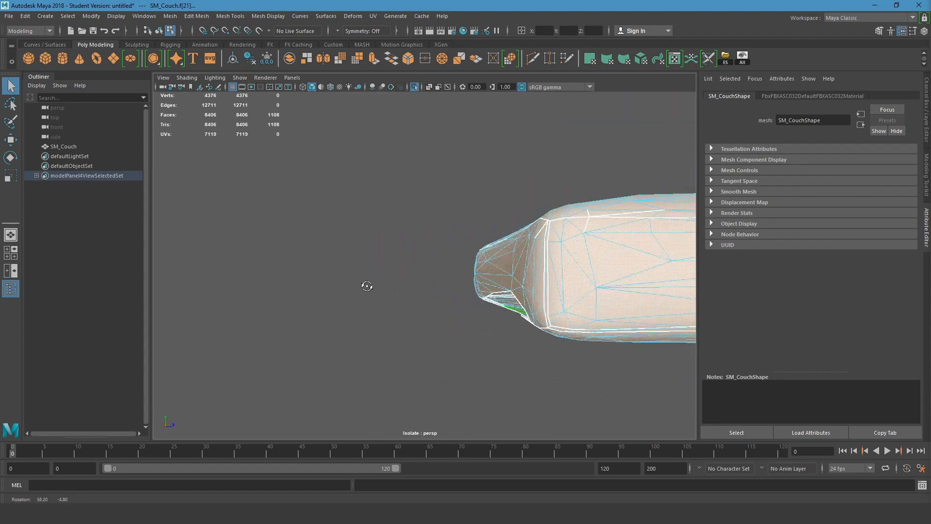
key("ctrl+1")
Isolate one couch leg, delete the faces at its lower end, and show the whole couch again.
left_click_drag(559, 272, 441, 281, "alt")
double_click(340, 170)
key("ctrl+1")
left_click_drag(382, 210, 363, 225, "alt")
middle_click_drag(364, 226, 410, 120, "alt")
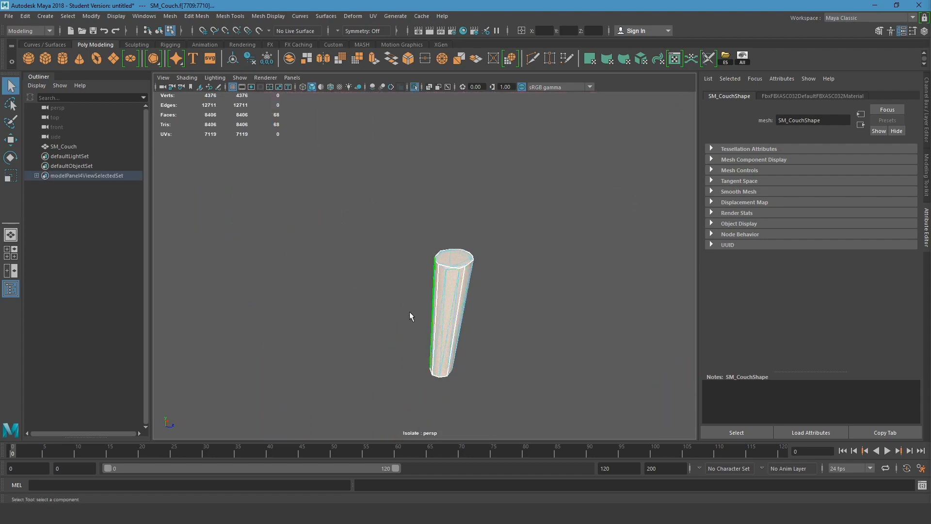
left_click_drag(356, 318, 638, 436)
key("f")
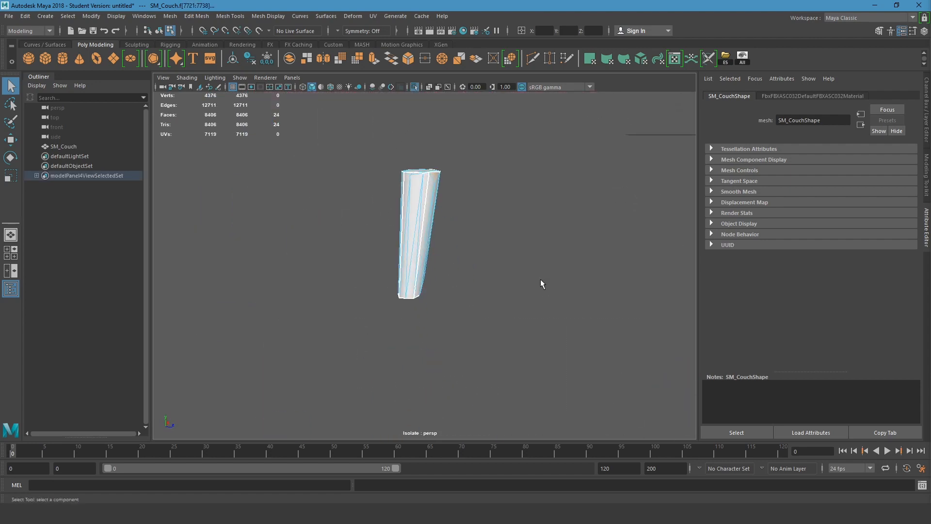
key("Delete")
scroll(426, 240, "down", 3)
key("ctrl+1")
Return to object mode, select the whole couch, and examine its wireframe from several angles.
left_click_drag(497, 267, 426, 264, "alt")
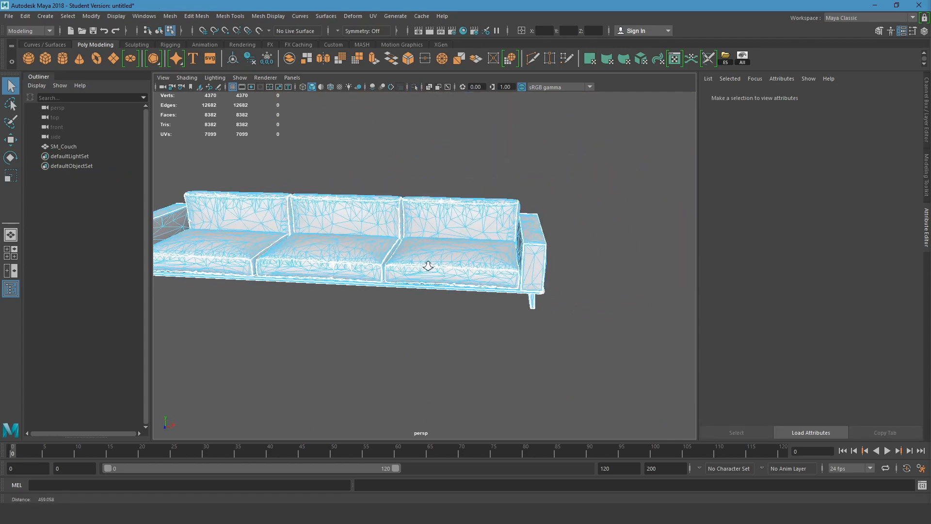
scroll(526, 297, "up", 5)
left_click_drag(570, 210, 459, 258, "alt")
scroll(491, 260, "up", 5)
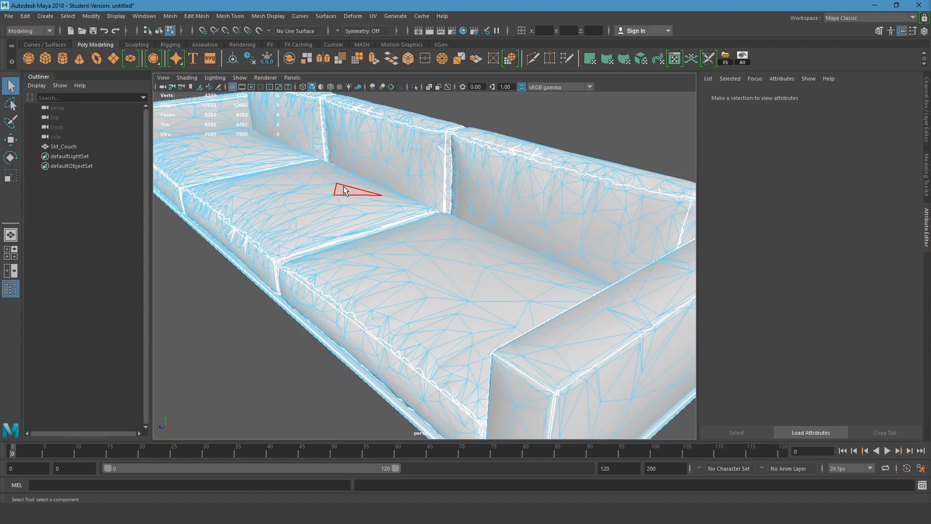
right_click(326, 175)
right_click_drag(263, 191, 295, 180)
key("f")
left_click_drag(385, 219, 520, 318, "alt")
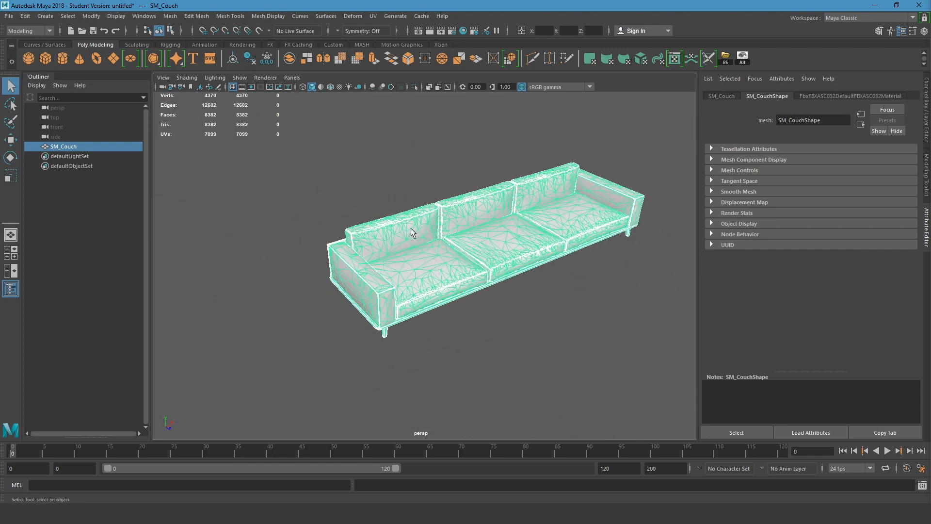
left_click_drag(419, 235, 371, 208, "alt")
left_click_drag(505, 159, 376, 170, "alt")
scroll(290, 260, "up", 3)
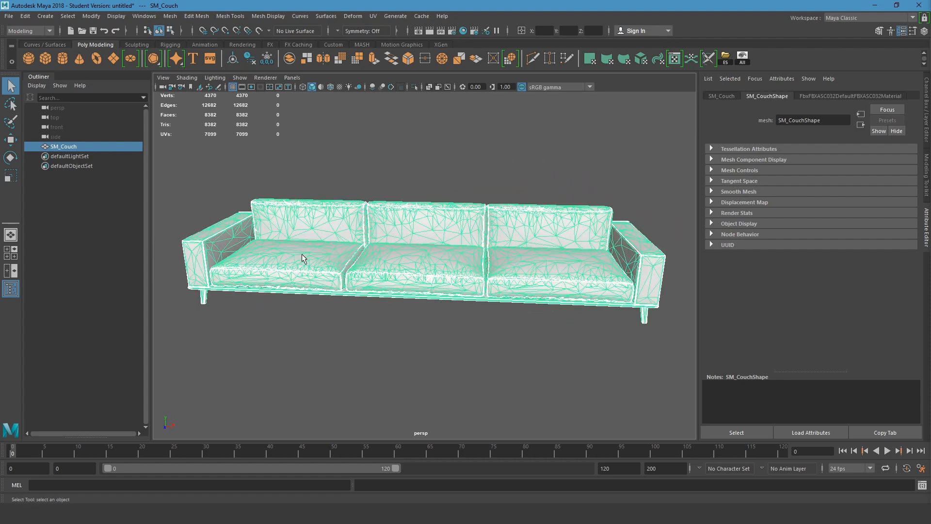
Assign the existing lambert1 material to the whole couch.
right_click_drag(279, 234, 345, 501)
left_click_drag(224, 283, 292, 275, "alt")
scroll(275, 297, "up", 2)
Select the couch's base trim faces, assign them a new Blinn material named wood, and set its color to red.
right_click_drag(284, 290, 284, 260)
double_click(285, 298)
right_click_drag(284, 299, 281, 492)
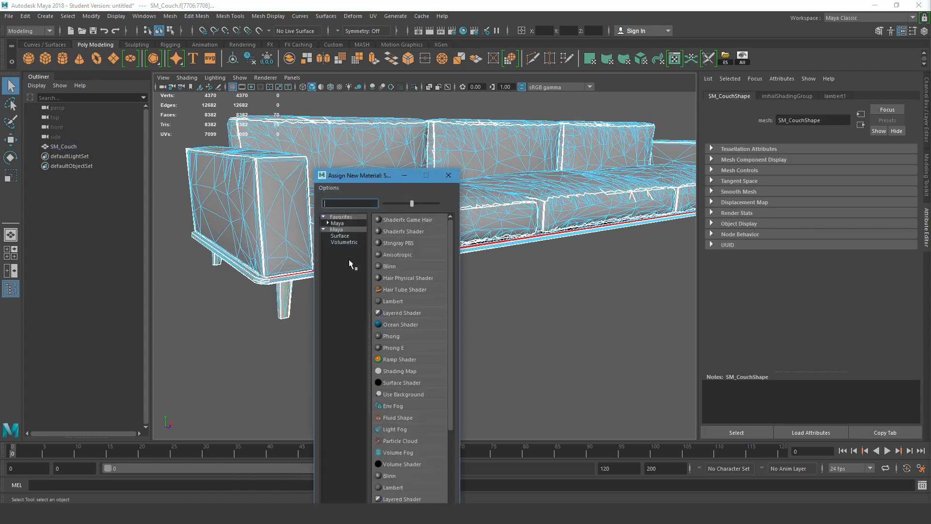
left_click(389, 266)
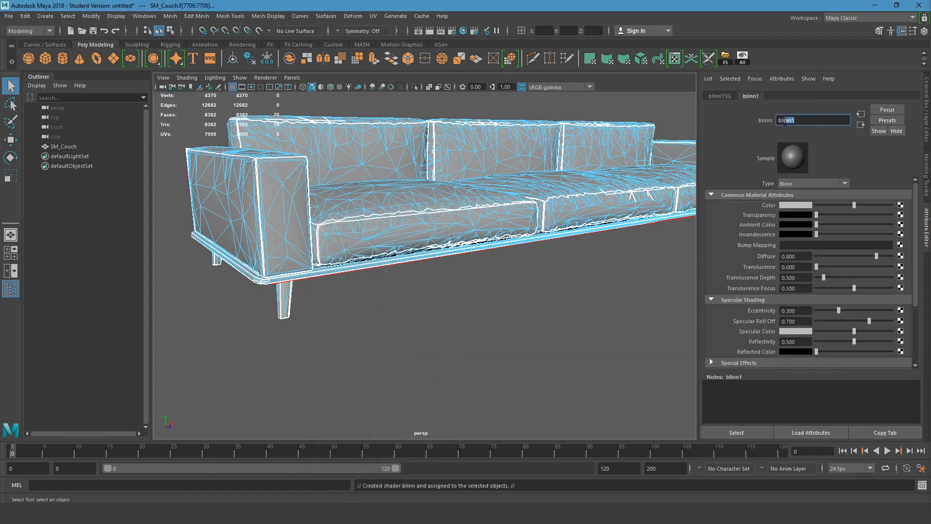
key("Return")
left_click(800, 205)
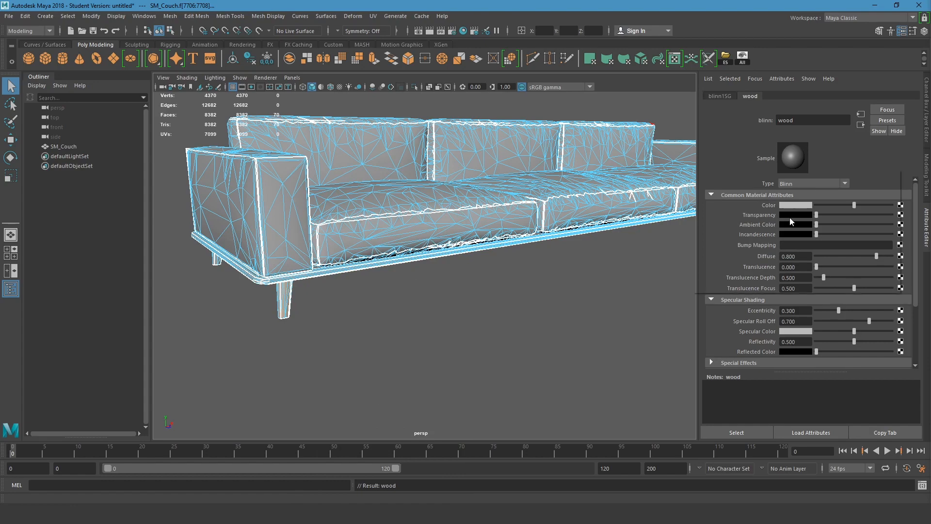
left_click(764, 192)
Select the remaining base frame parts and the legs, assign them the existing wood material, and return to object mode.
double_click(304, 279)
middle_click_drag(488, 290, 515, 260, "alt")
left_click_drag(515, 263, 596, 269, "alt")
scroll(424, 292, "up", 8)
middle_click_drag(423, 293, 497, 236, "alt")
double_click(336, 191, "shift")
scroll(388, 262, "down", 6)
middle_click_drag(388, 262, 307, 210, "alt")
right_click_drag(307, 211, 565, 362, "alt")
scroll(417, 233, "down", 2)
double_click(418, 228, "shift")
left_click_drag(419, 228, 519, 212, "alt")
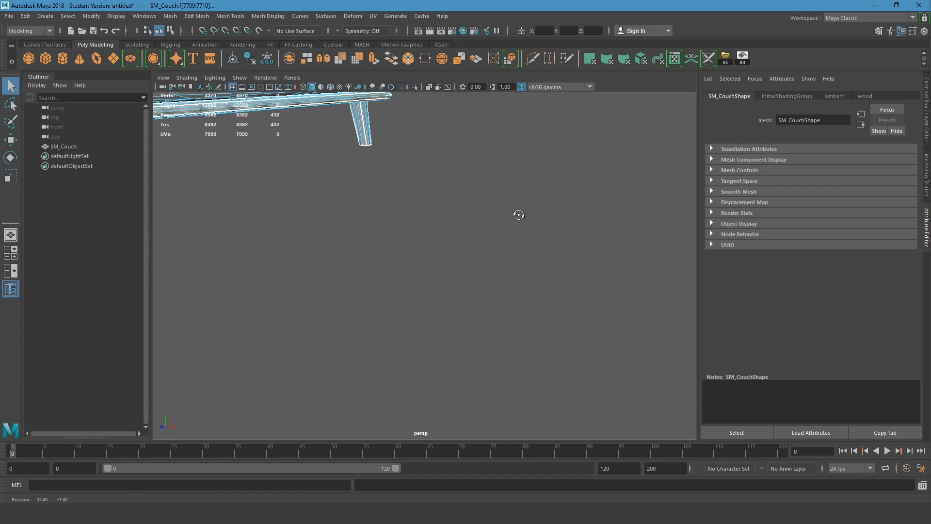
left_click_drag(367, 138, 368, 268, "alt")
right_click_drag(368, 268, 482, 322, "alt")
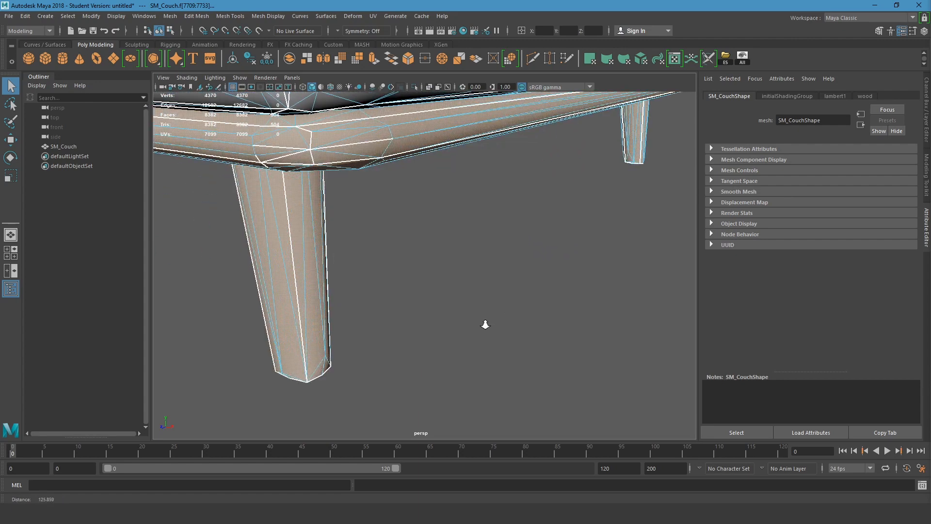
right_click_drag(279, 142, 364, 415)
right_click_drag(304, 170, 330, 127)
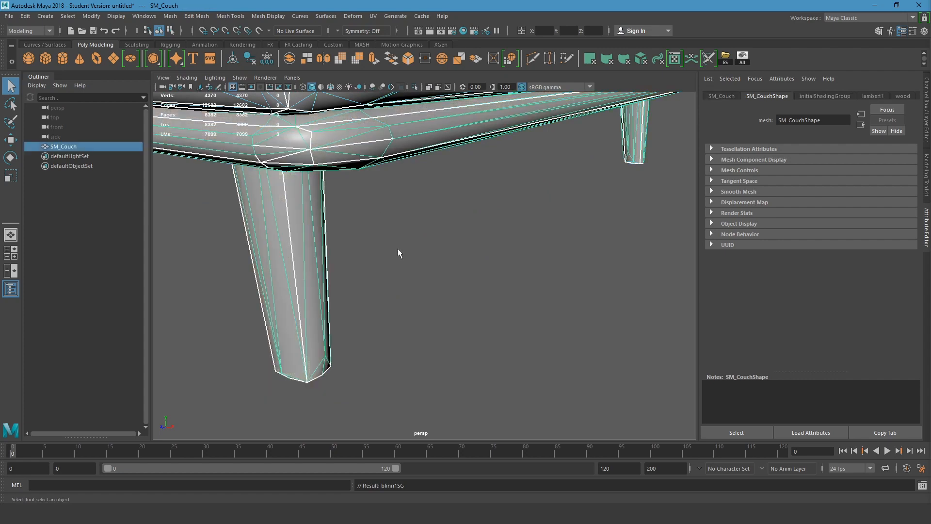
Deselect the couch, frame it in shaded view, and examine which parts carry the wood material.
left_click(396, 246)
key("5")
mouse_move(398, 248)
left_mouse_down("alt")
mouse_move(400, 275)
mouse_move(426, 194)
mouse_move(435, 232)
left_mouse_up("alt")
key("f")
left_click(435, 238)
left_click_drag(301, 235, 348, 276, "alt")
left_click(387, 293)
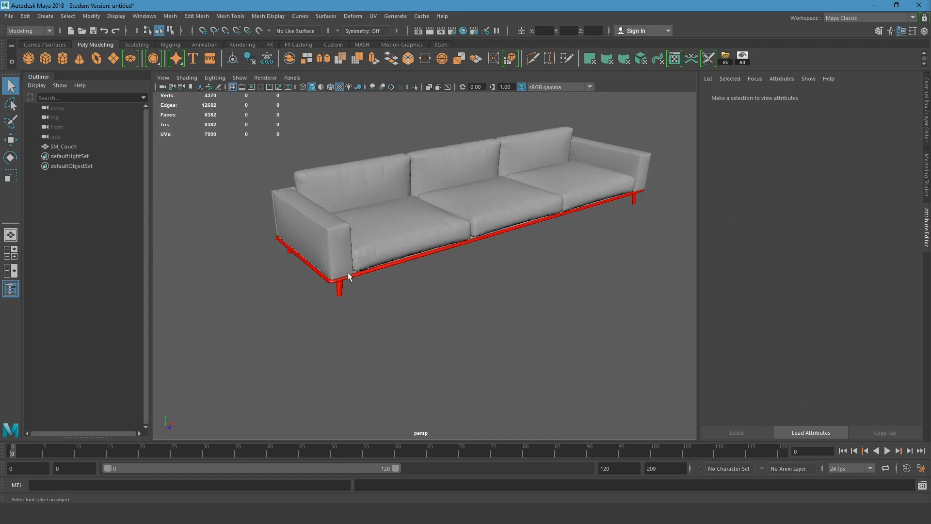
Open the couch's UVs in the UV Editor and delete the UVmap_1 set.
left_click(370, 205)
left_click_drag(400, 246, 447, 249, "alt")
left_click_drag(930, 162, 265, 75)
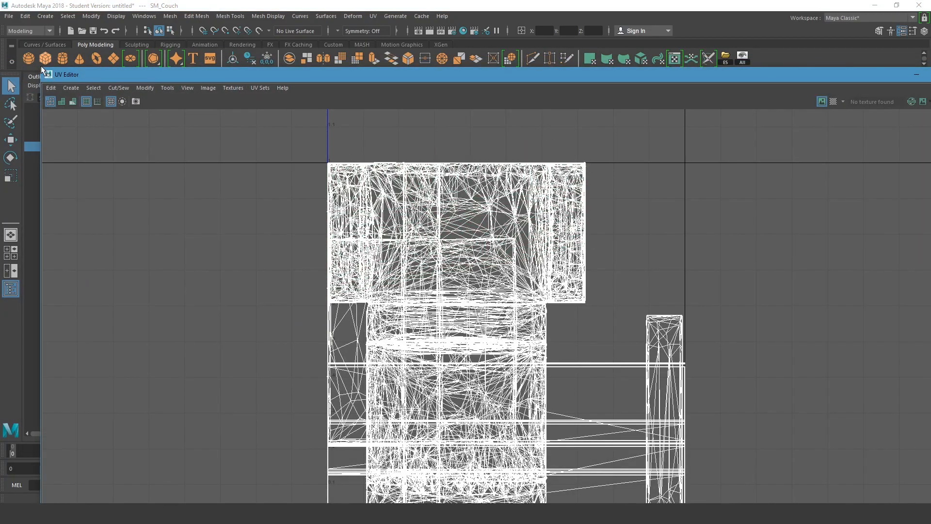
left_click_drag(41, 66, 247, 84)
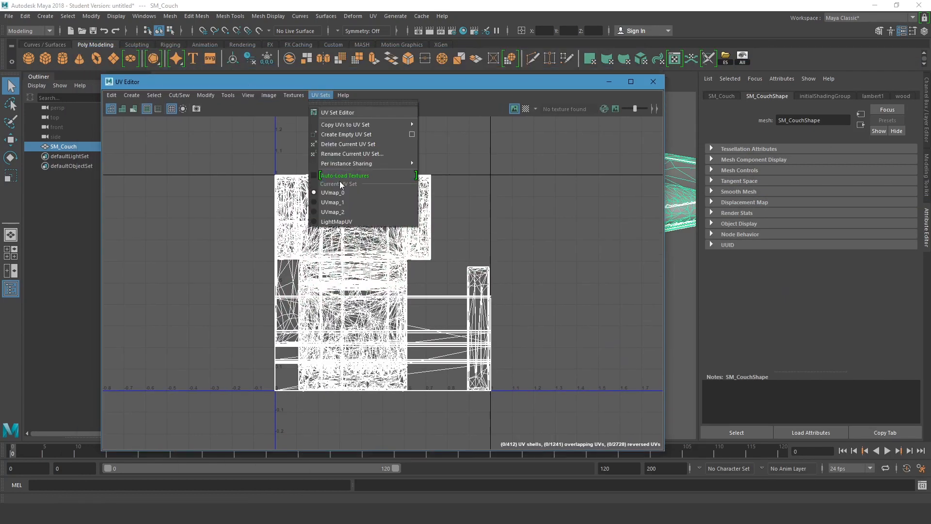
left_click(359, 202)
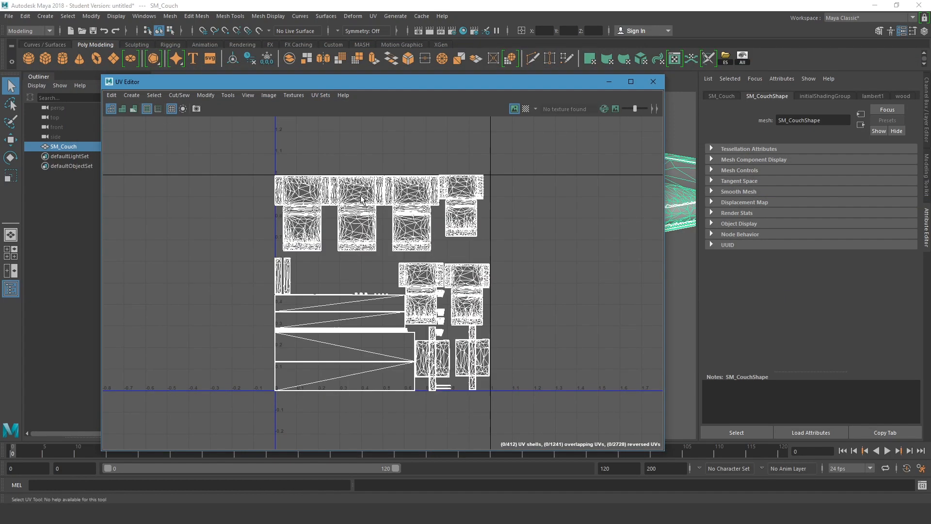
left_click(315, 95)
left_click(372, 145)
Delete the couch's UVmap_2 and LightMapUV sets, and close the UV Editor.
left_click(320, 95)
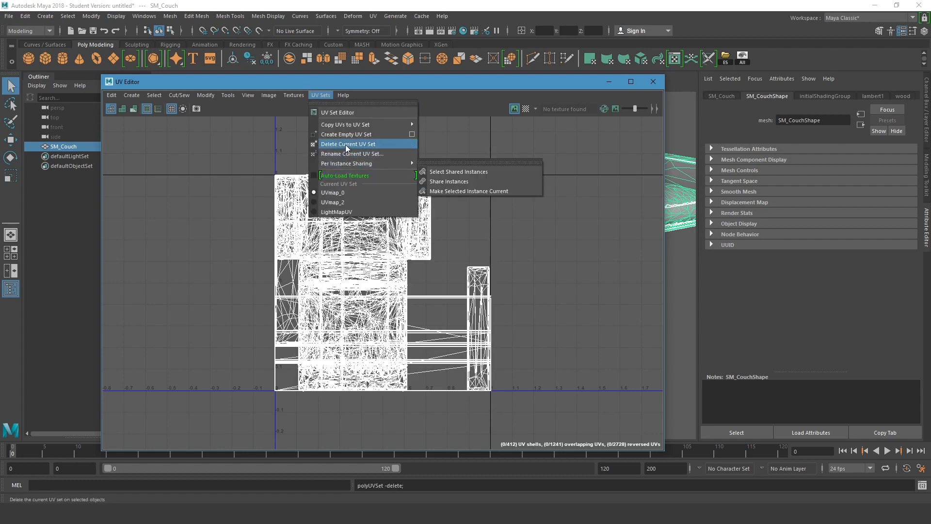
left_click(341, 202)
left_click(324, 96)
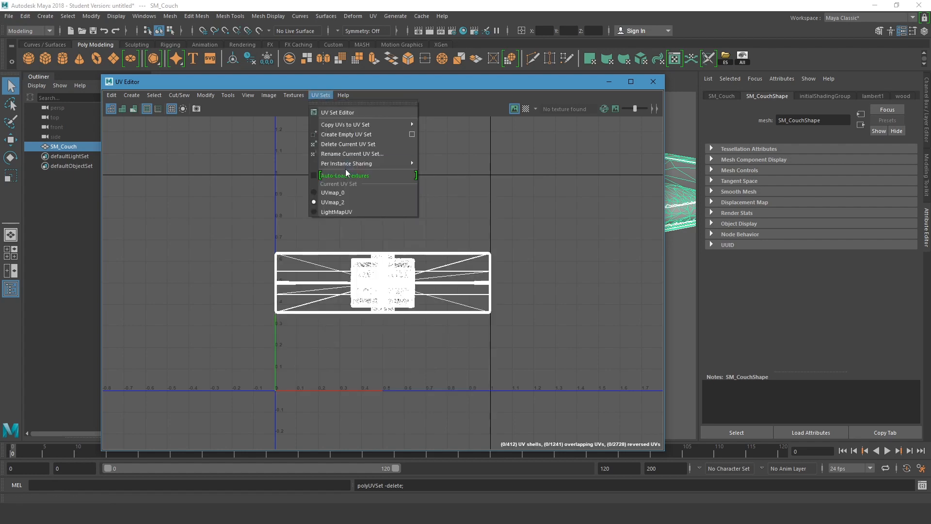
left_click(341, 144)
left_click(320, 95)
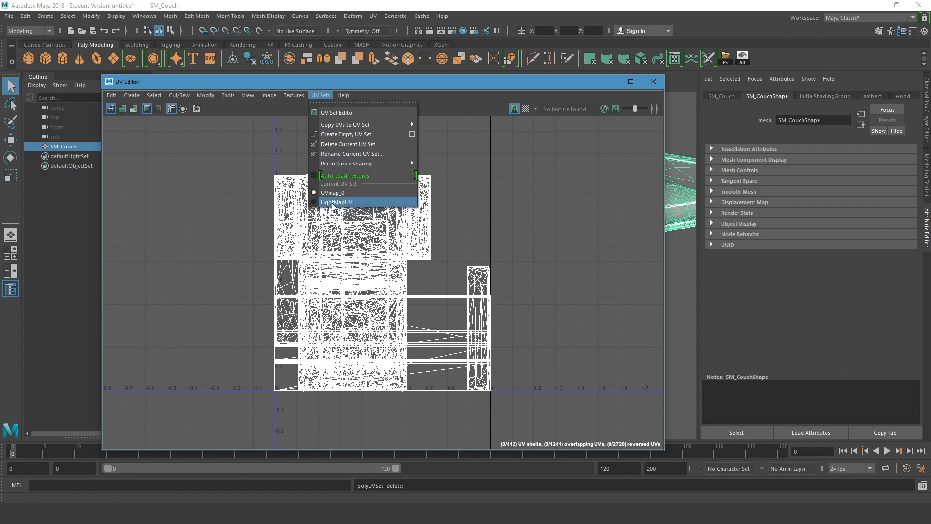
left_click(334, 202)
left_click(319, 97)
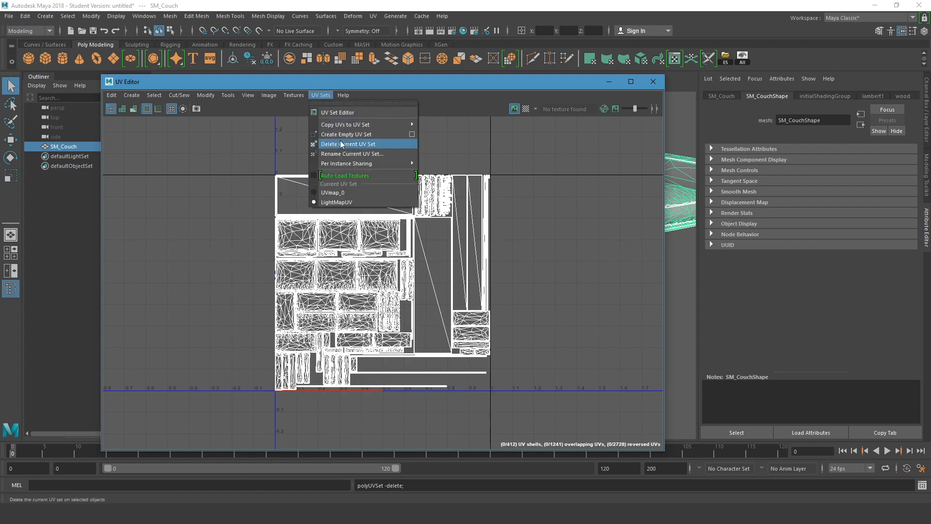
left_click(341, 144)
left_click(320, 96)
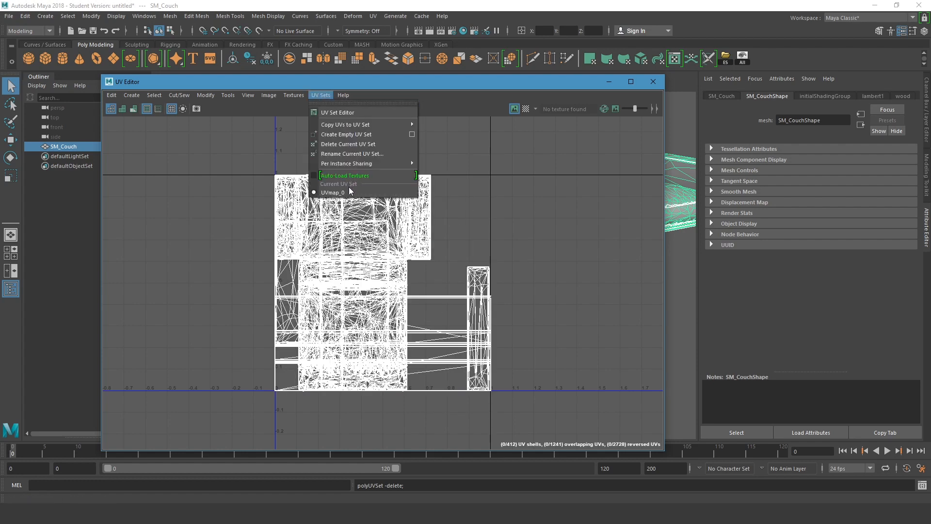
left_click(651, 83)
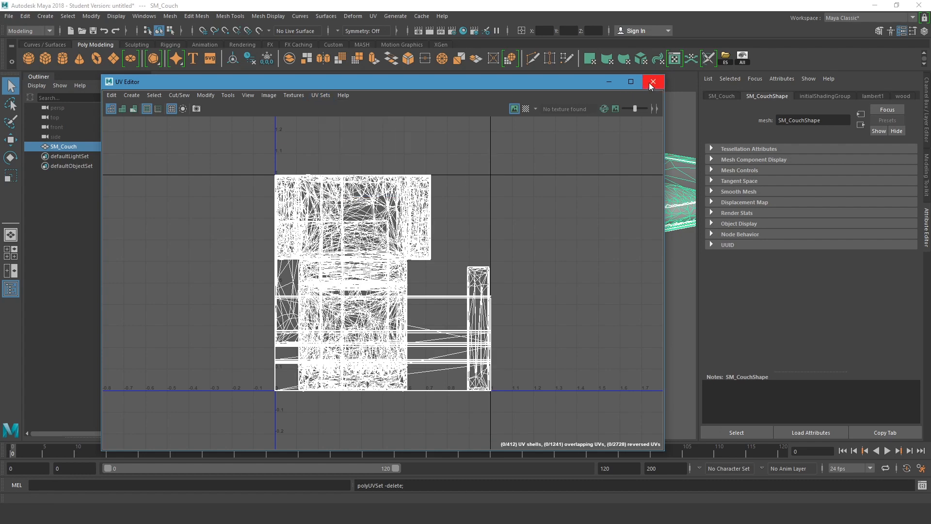
left_click(652, 81)
Apply an automatic UV projection to the whole couch and show the new shells in the UV Editor.
right_click_drag(394, 207, 389, 204)
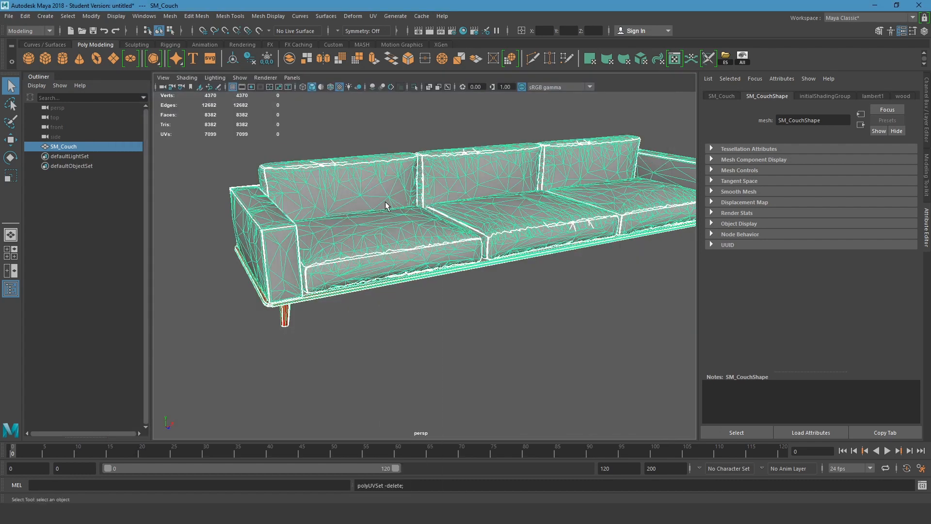
left_click(640, 59)
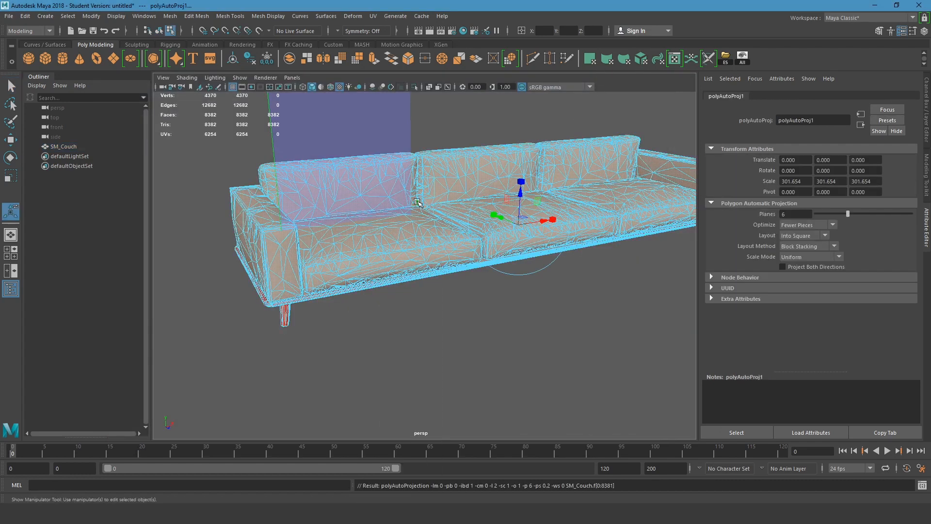
left_click(675, 58)
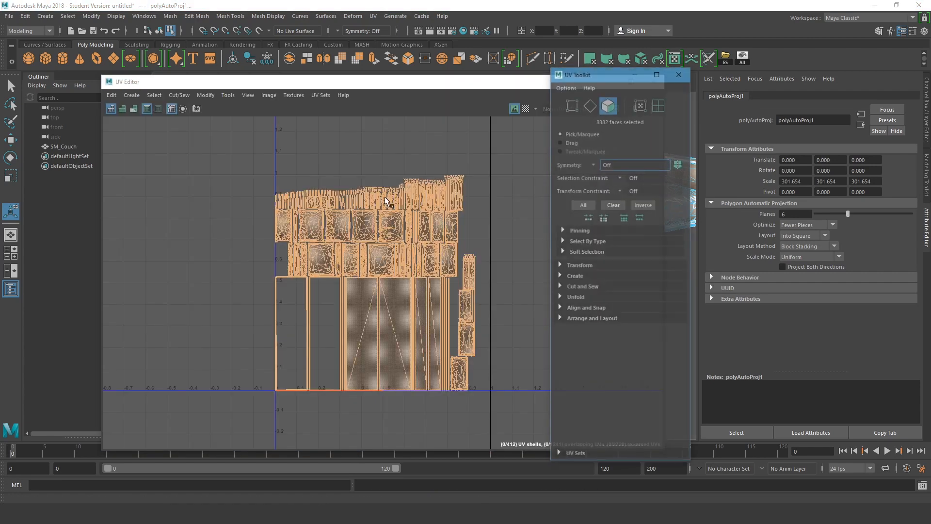
scroll(377, 249, "up", 2)
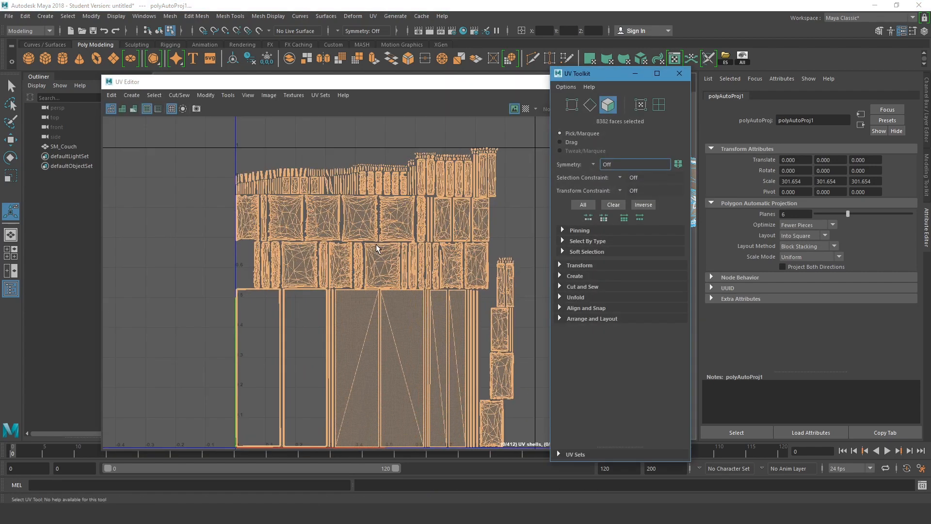
middle_click_drag(373, 258, 419, 184, "alt")
scroll(334, 243, "up", 4)
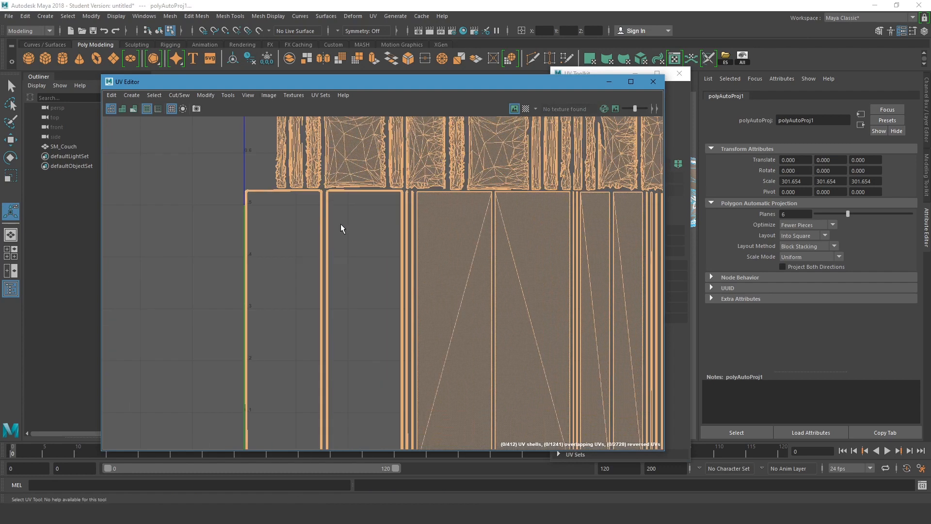
Try to scale down the second tall, hollow UV shell and fit it inside the first one.
double_click(324, 208)
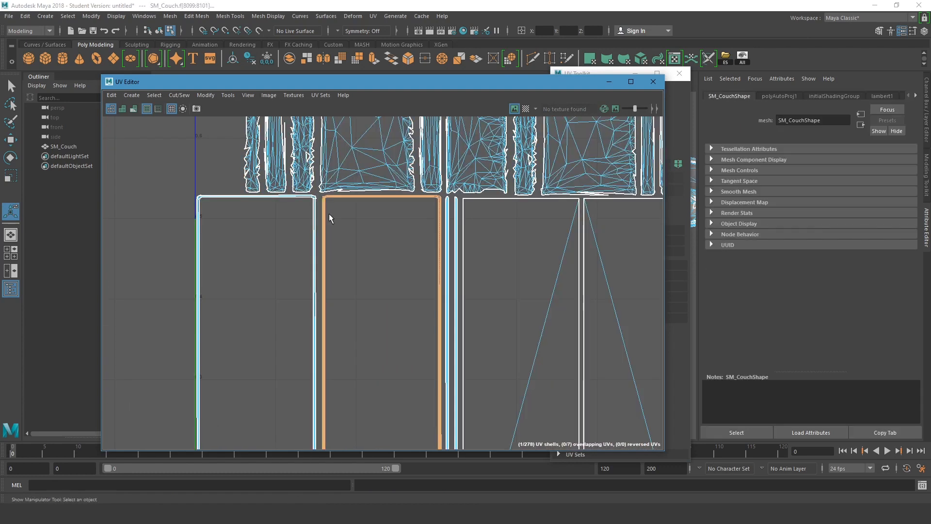
scroll(339, 243, "down", 3)
middle_click_drag(320, 278, 357, 193, "alt")
scroll(396, 247, "down", 1)
key("r")
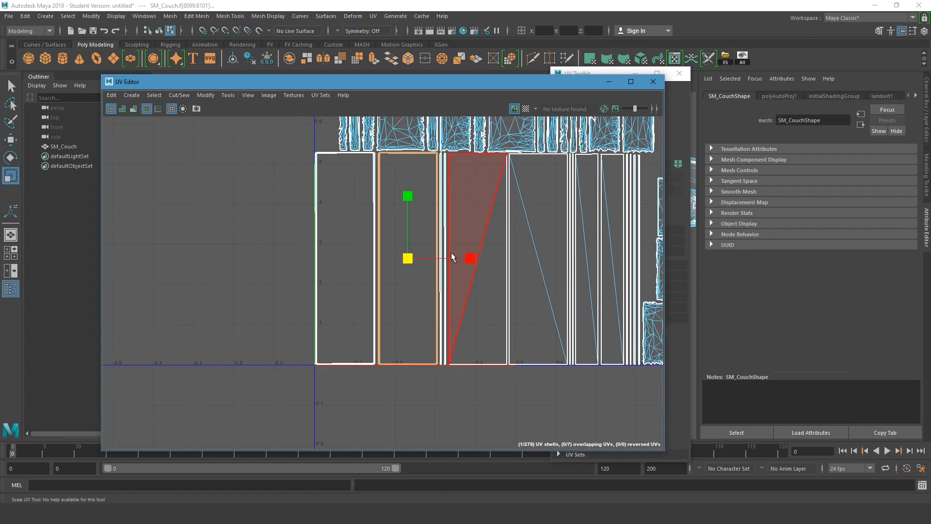
key("w")
left_click_drag(408, 258, 339, 262)
key("r")
middle_click_drag(364, 234, 302, 298, "alt")
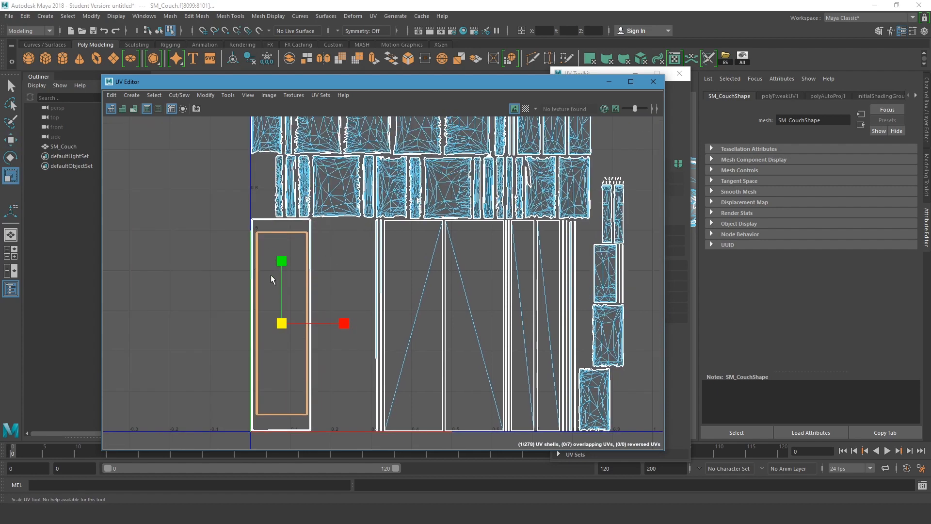
scroll(326, 248, "down", 1)
scroll(326, 249, "down", 2)
key("ctrl+z")
Select all of the couch's UVs and open the Layout UVs options.
right_click(323, 257)
left_click(235, 163)
left_click_drag(231, 136, 568, 391)
left_click_drag(311, 87, 293, 76)
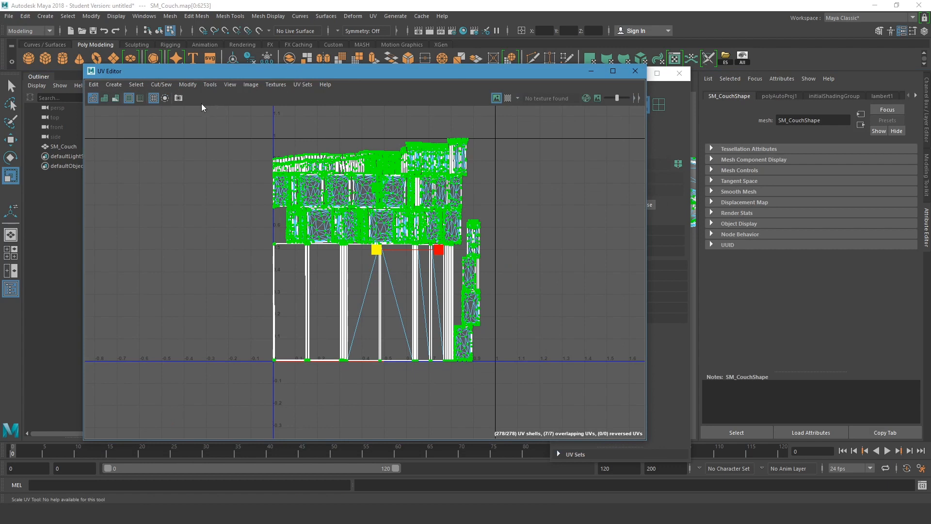
left_click(111, 84)
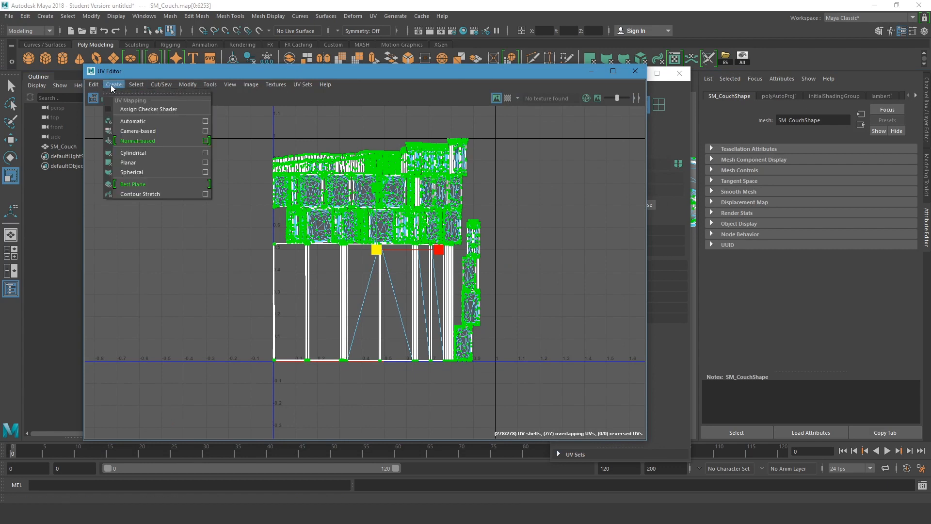
mouse_move(188, 85)
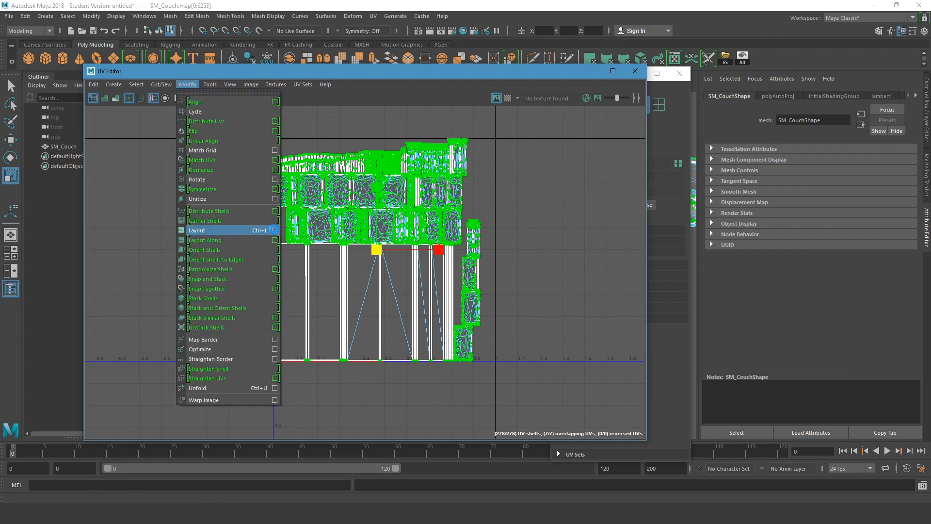
left_click(275, 231)
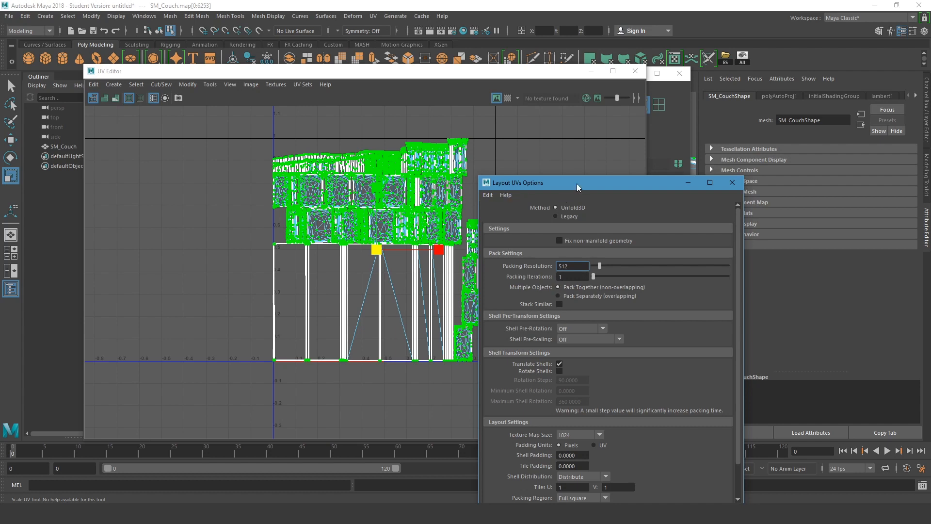
Lay out the couch's UVs with Rotate Shells and Fix non-manifold geometry enabled.
left_click_drag(577, 184, 579, 137)
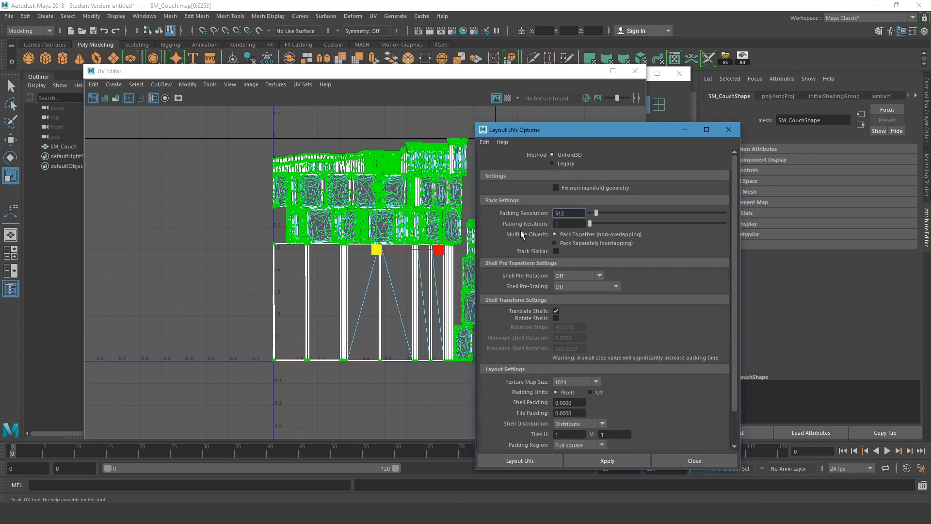
left_click(556, 318)
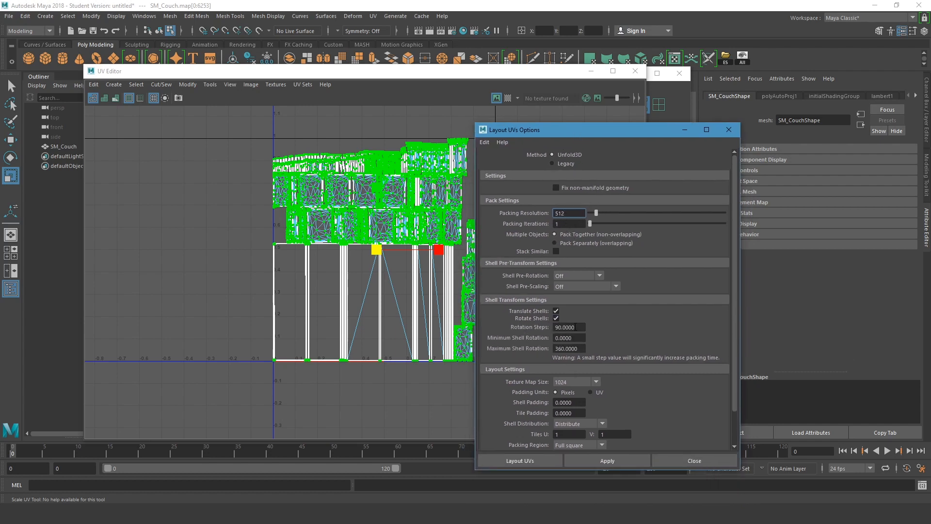
left_click_drag(528, 137, 577, 95)
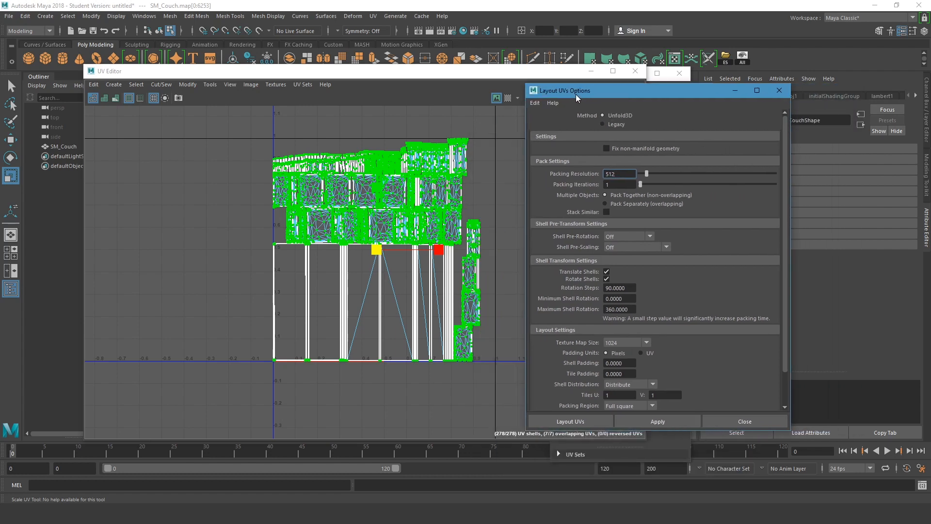
scroll(661, 327, "down", 3)
scroll(636, 323, "up", 3)
left_click_drag(645, 90, 619, 85)
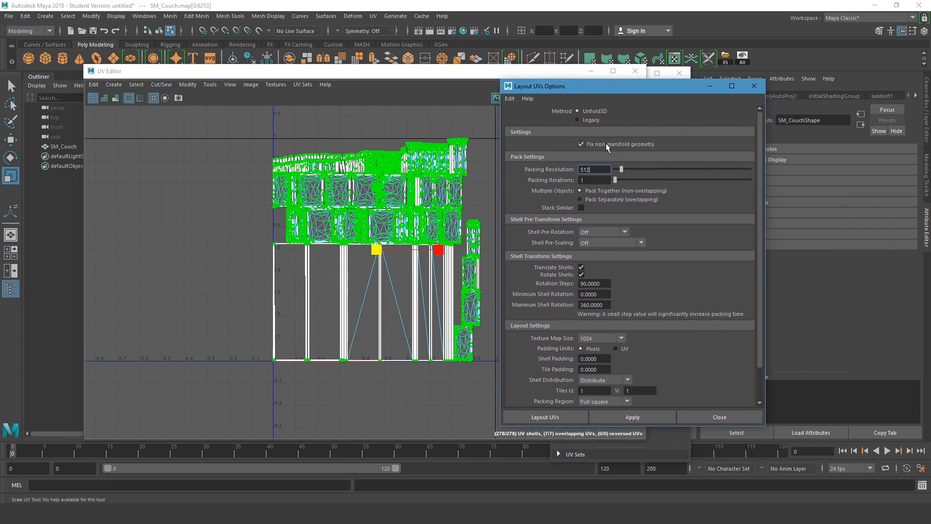
left_click(632, 417)
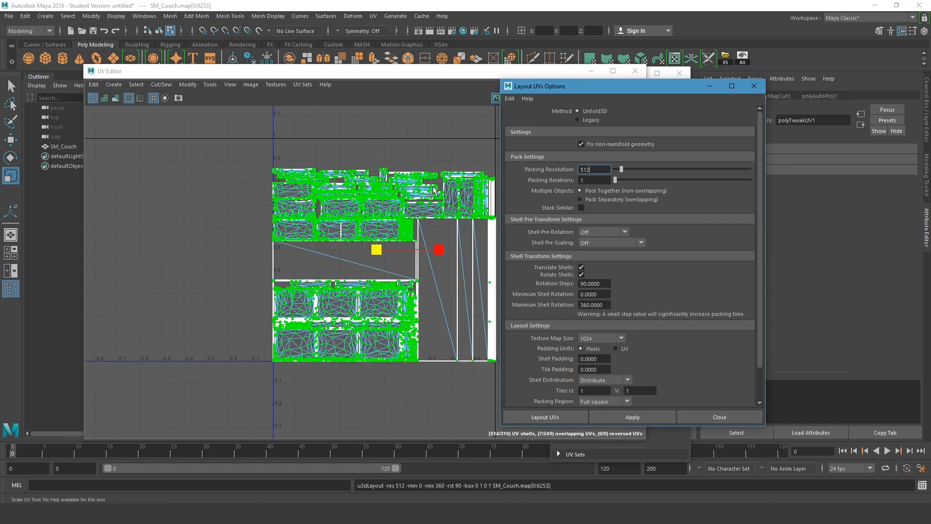
Return to object mode, select the couch, and examine its packed UV shells up close.
mouse_move(352, 212)
right_mouse_down()
mouse_move(389, 204)
mouse_move(355, 212)
mouse_move(343, 204)
right_mouse_up()
scroll(315, 190, "up", 1)
mouse_move(276, 186)
right_mouse_down()
mouse_move(284, 187)
mouse_move(278, 167)
mouse_move(276, 192)
right_mouse_up()
left_click_drag(179, 77, 332, 82)
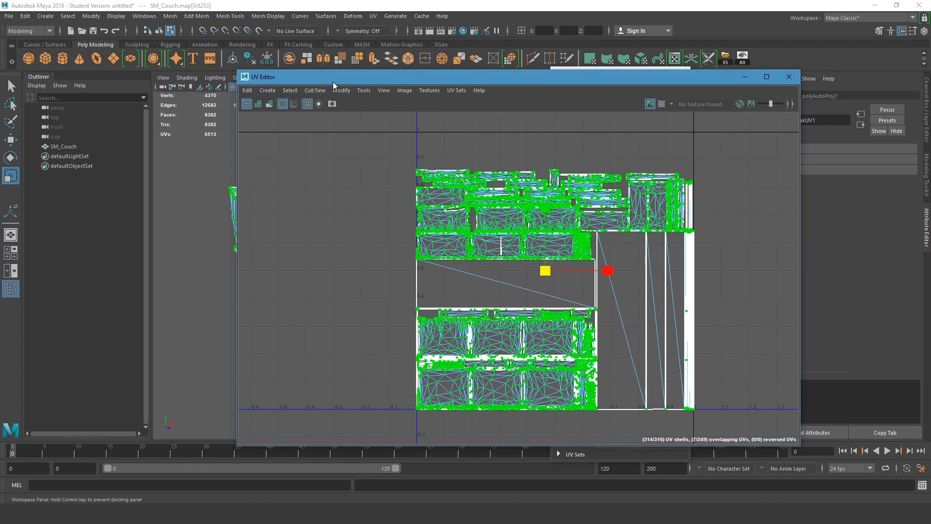
right_click_drag(232, 193, 222, 187)
left_click(230, 191)
scroll(485, 303, "up", 3)
scroll(485, 303, "up", 6)
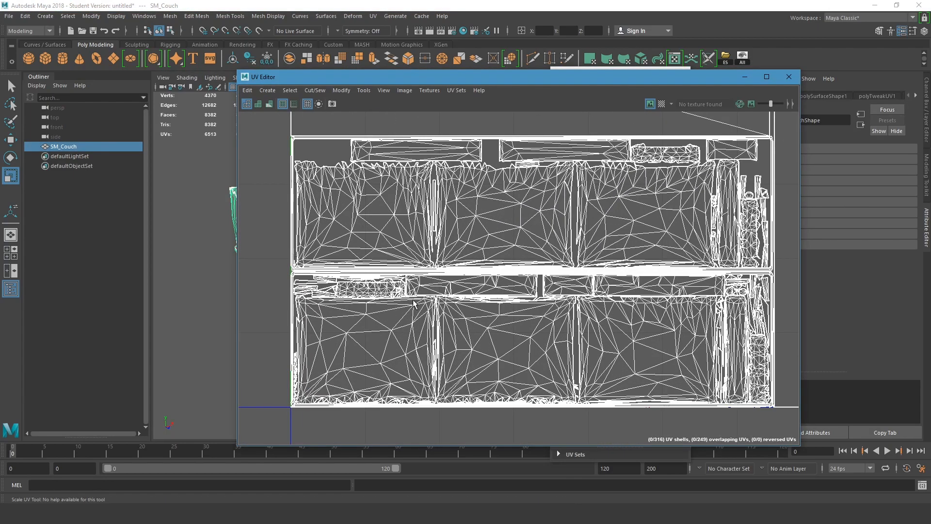
Review the couch's full packed UV layout and close the UV Editor, Layout UVs options and UV Toolkit.
scroll(475, 274, "down", 3)
scroll(537, 307, "up", 4)
scroll(536, 307, "down", 1)
scroll(630, 275, "down", 5)
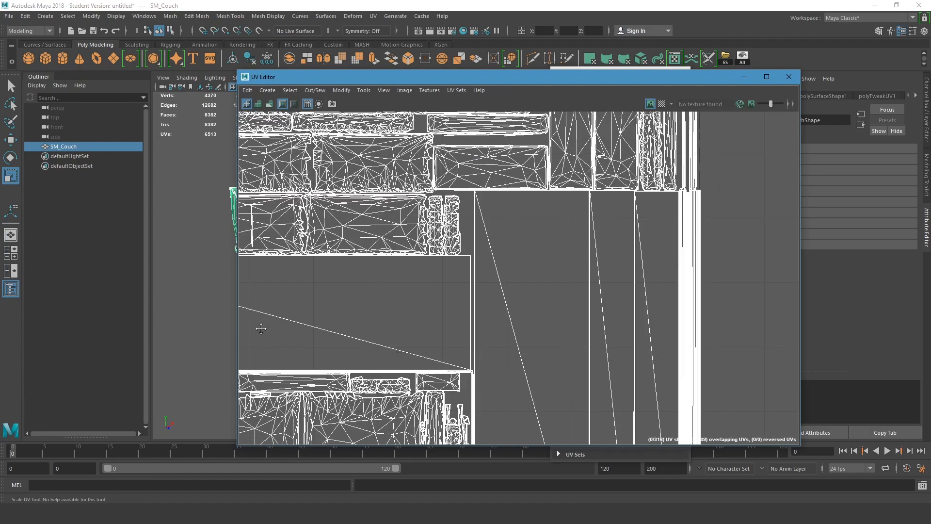
middle_click_drag(450, 303, 483, 205, "alt")
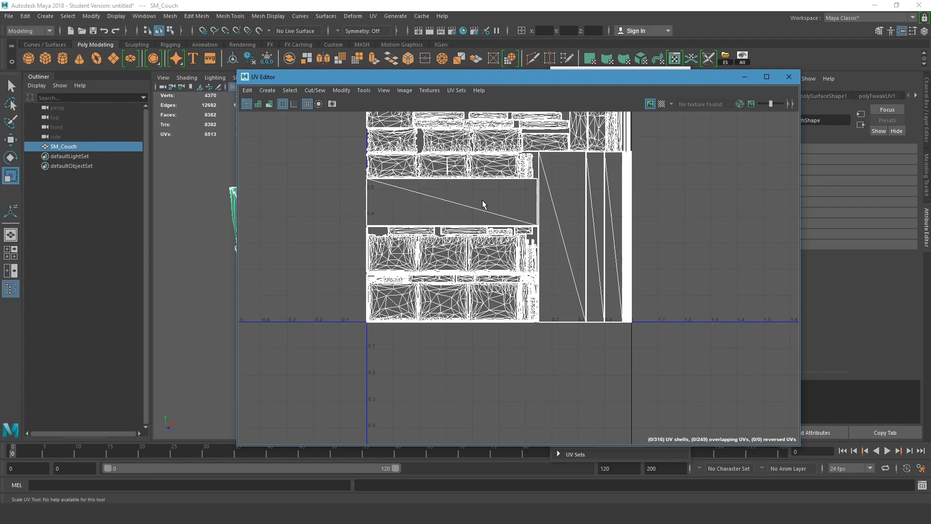
left_click(789, 77)
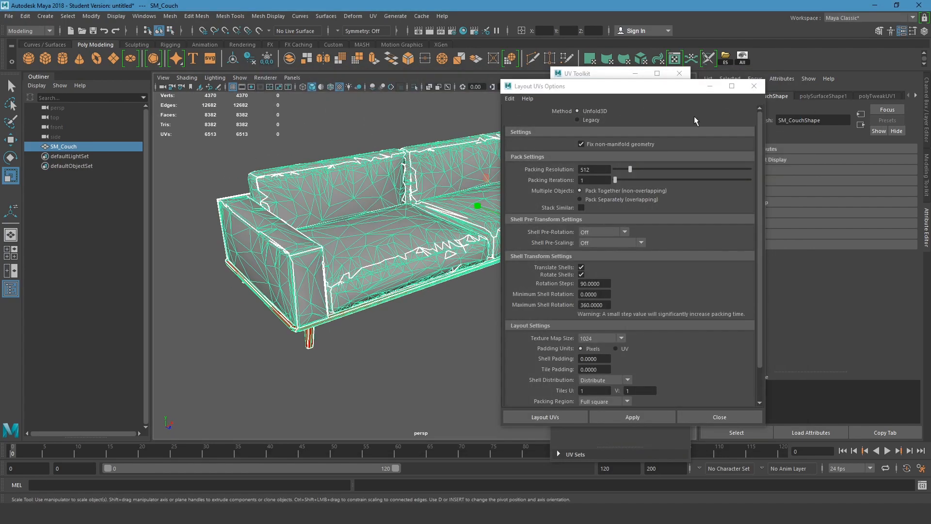
left_click(753, 85)
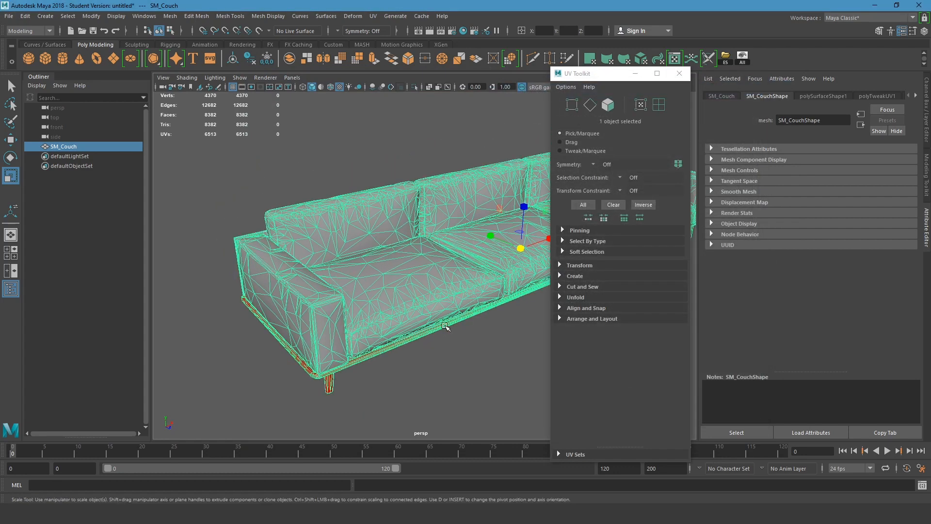
left_click(679, 73)
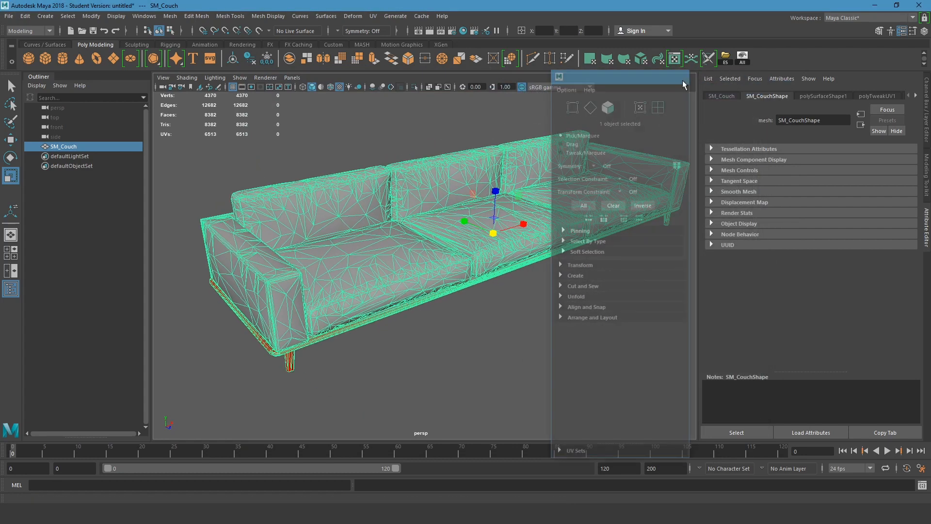
Export the selected couch as FBX to D:\Projekte\Tut_ArchVizToQuest\Meshes, overwriting SM_Couch.FBX.
left_click(725, 57)
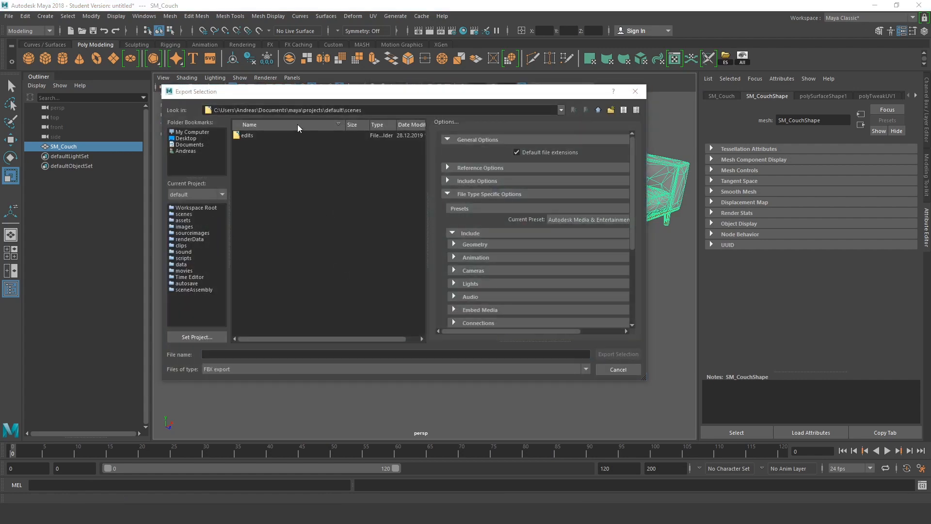
triple_click(293, 110)
type("D:\\Projekte\\Tut_ArchVizToQuest\\Meshes")
key("Return")
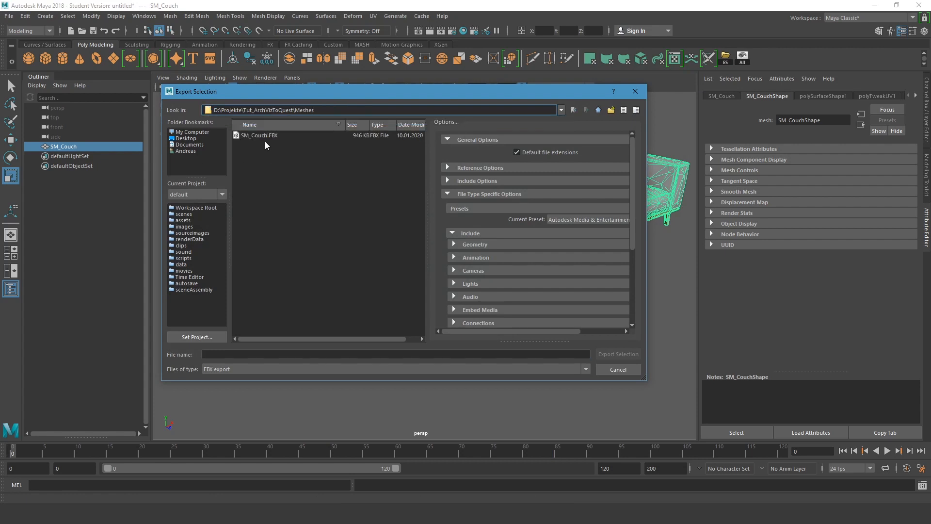
double_click(266, 136)
left_click(372, 248)
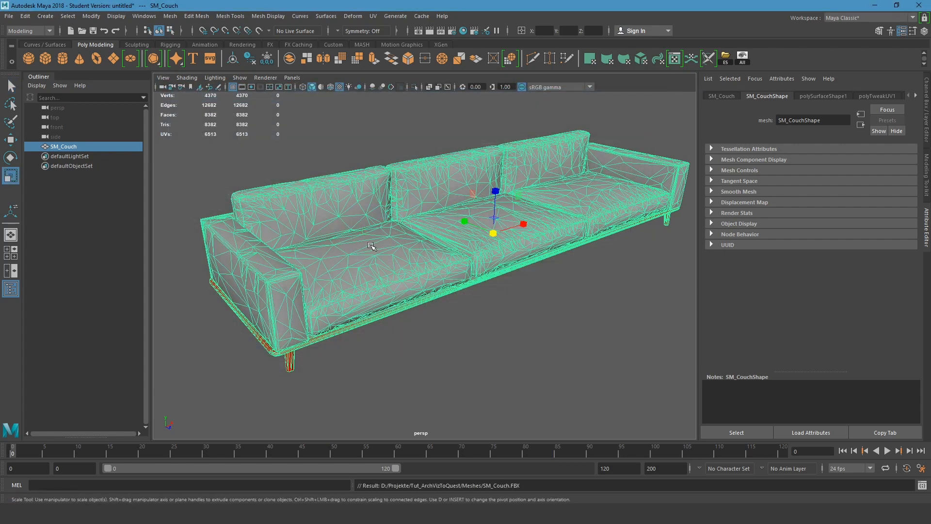
Switch to Unreal Editor, locate the couch's SM_Couch mesh asset and try to reimport it.
left_click(873, 7)
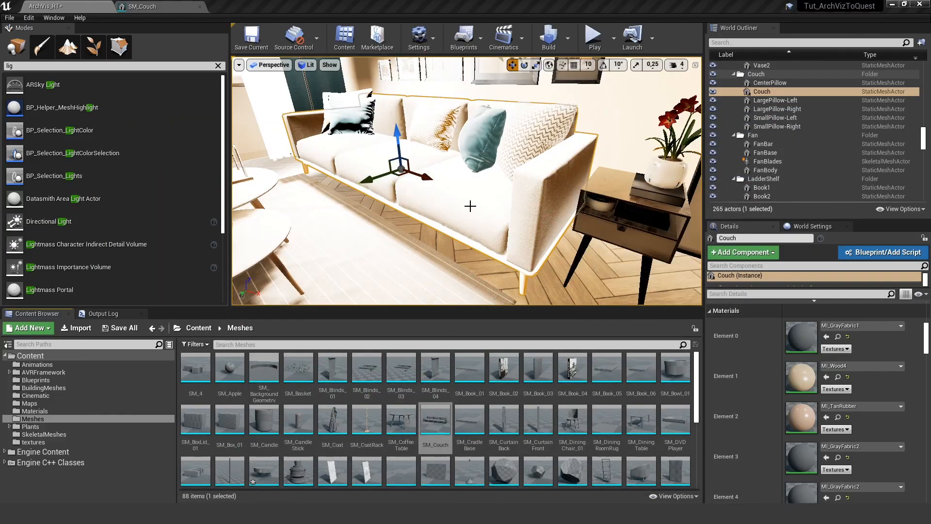
key("ctrl+b")
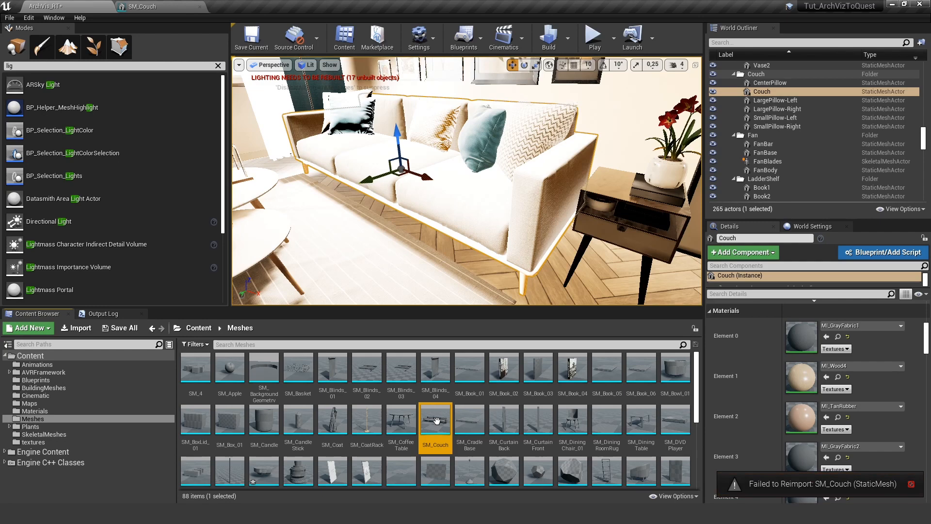
mouse_move(436, 272)
right_mouse_down()
mouse_move(436, 262)
mouse_move(489, 275)
mouse_move(425, 278)
right_mouse_up()
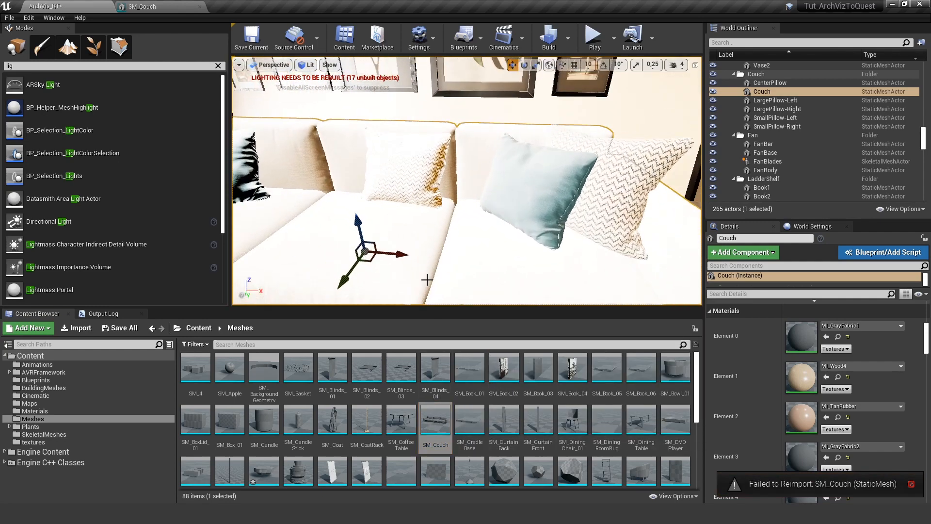
left_click(435, 419)
right_click_drag(480, 244, 456, 245)
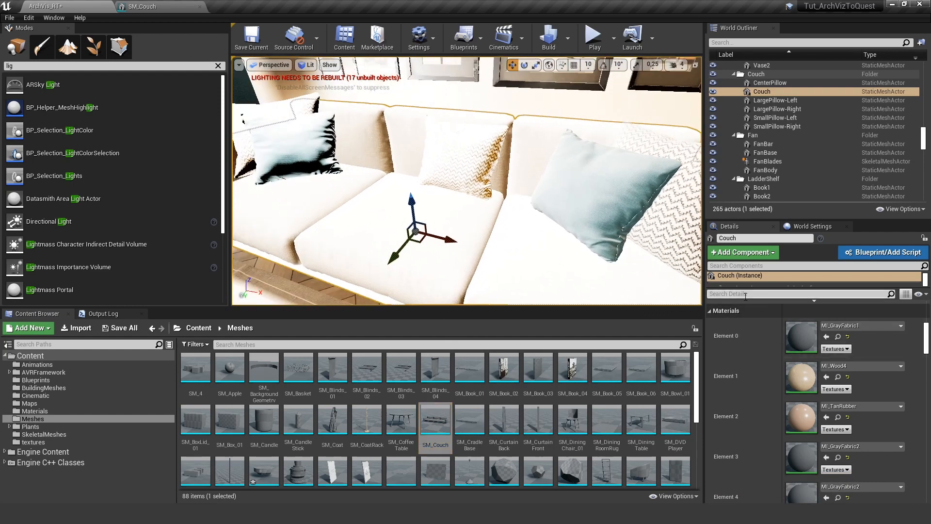
Expose the couch's transform values in the details and copy its location.
left_click_drag(742, 289, 742, 411)
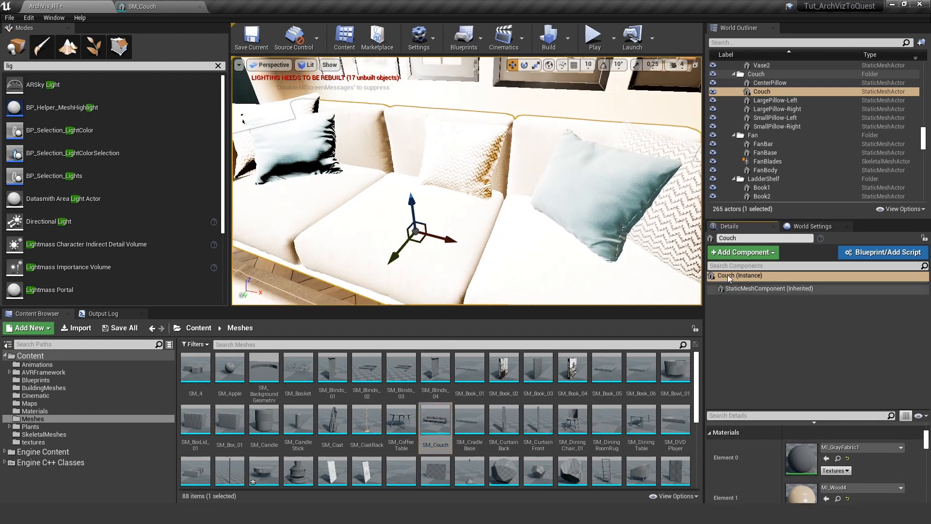
scroll(779, 431, "up", 3)
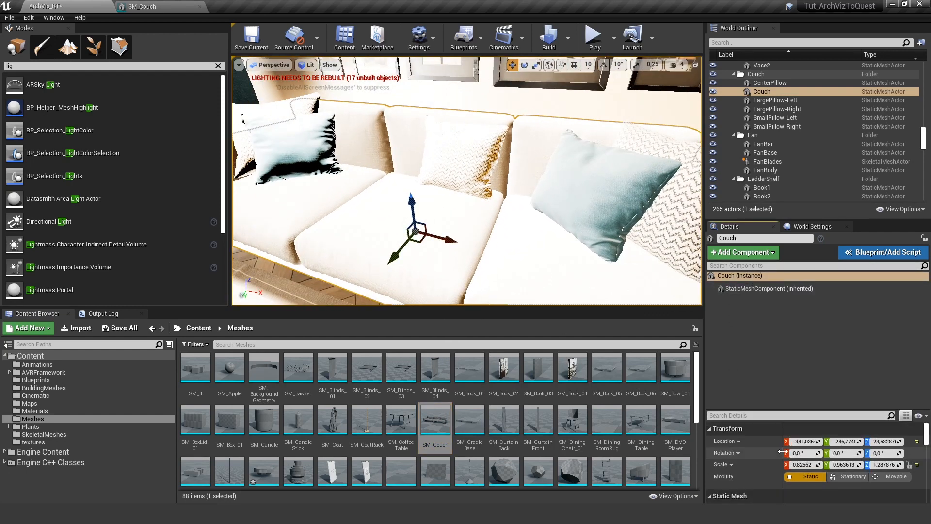
right_click(725, 441)
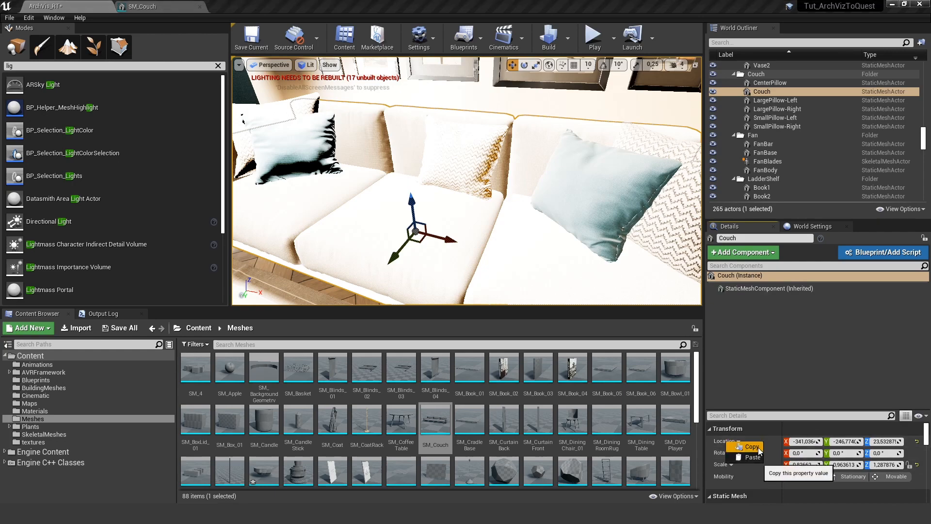
left_click(751, 447)
Delete the couch actor from the level and force-delete the SM_Couch mesh asset.
right_click_drag(485, 232, 517, 248)
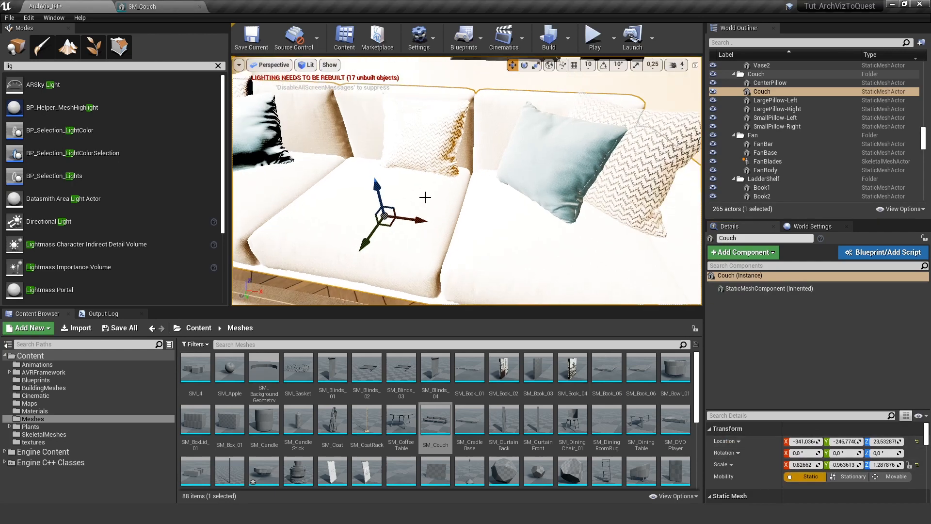
key("Delete")
left_click(435, 427)
key("Delete")
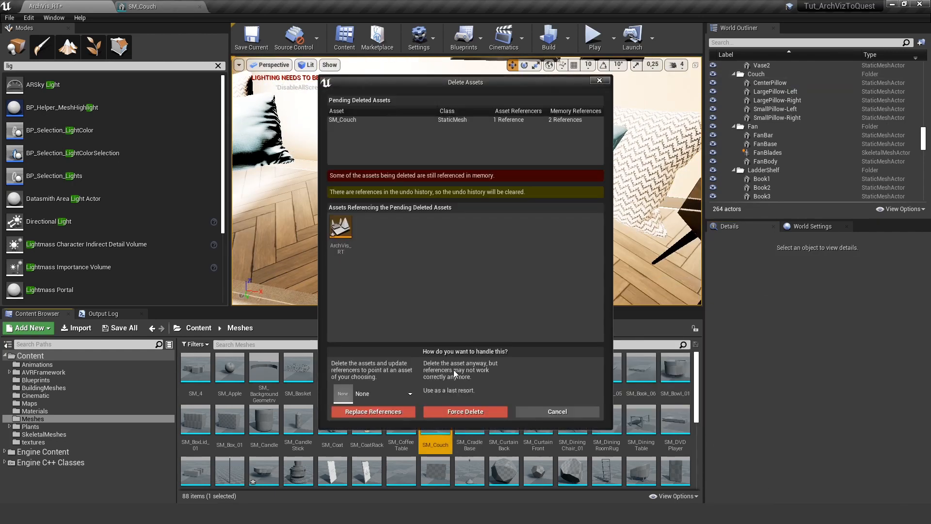
left_click(465, 412)
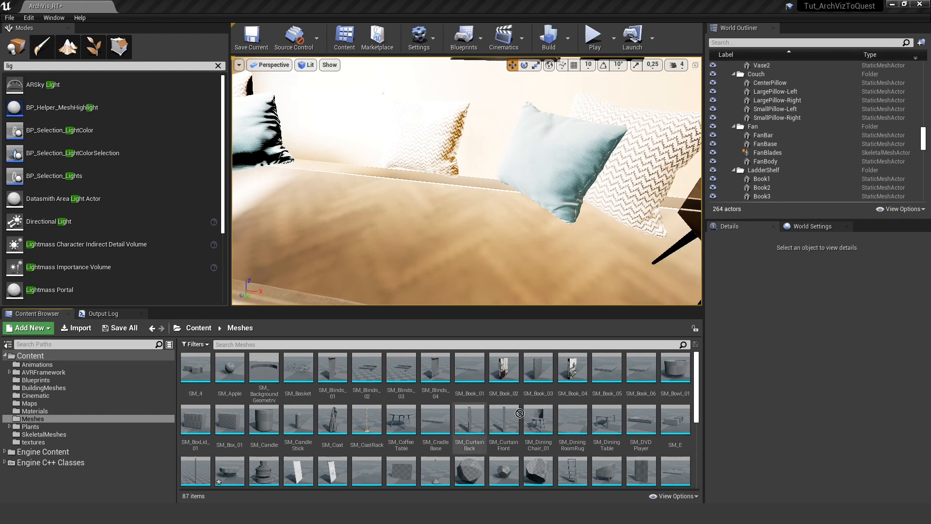
Start importing the SM_Couch FBX into the Meshes folder with Auto Generate Collision disabled and Combine Meshes enabled.
left_click_drag(520, 413, 452, 397)
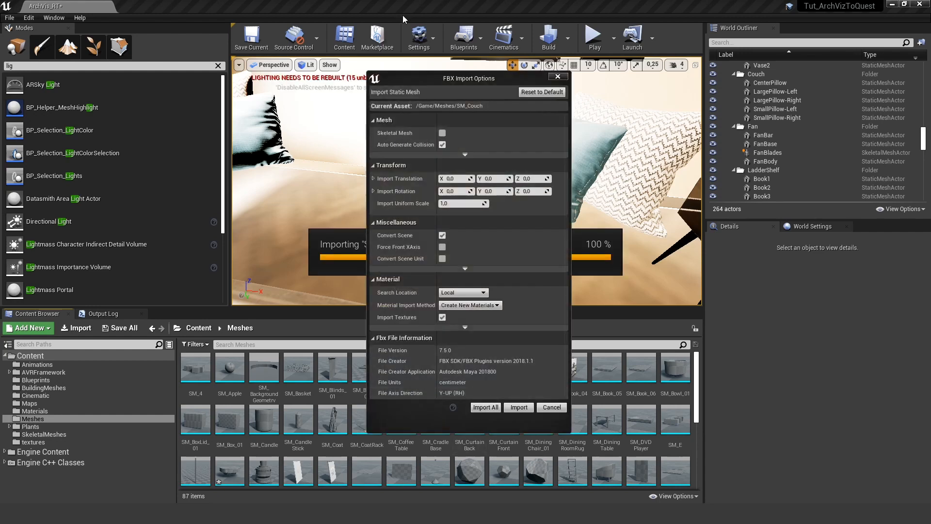
left_click_drag(422, 77, 444, 92)
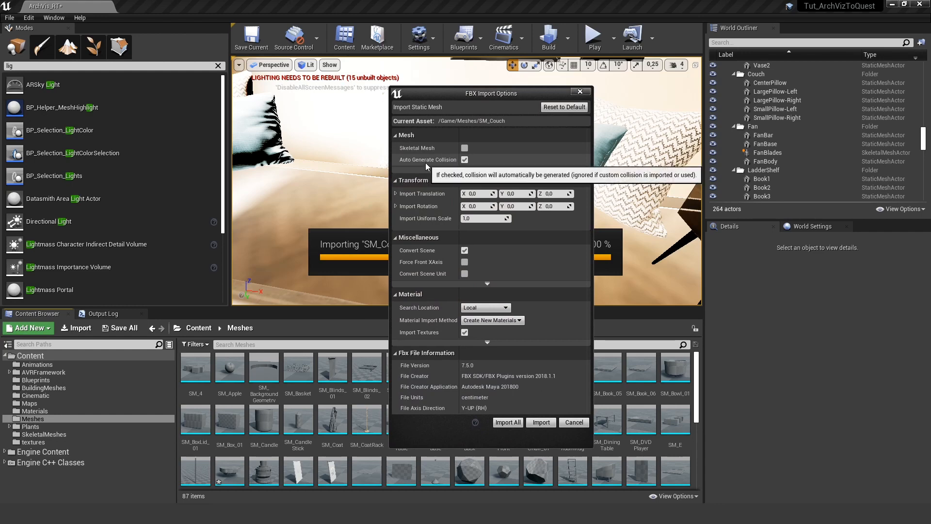
left_click(464, 159)
left_click_drag(441, 95, 419, 93)
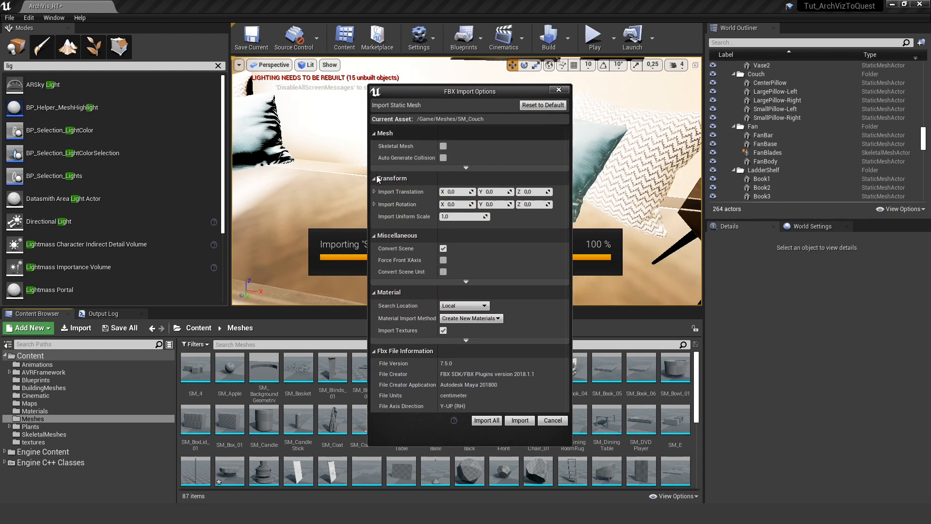
left_click(469, 168)
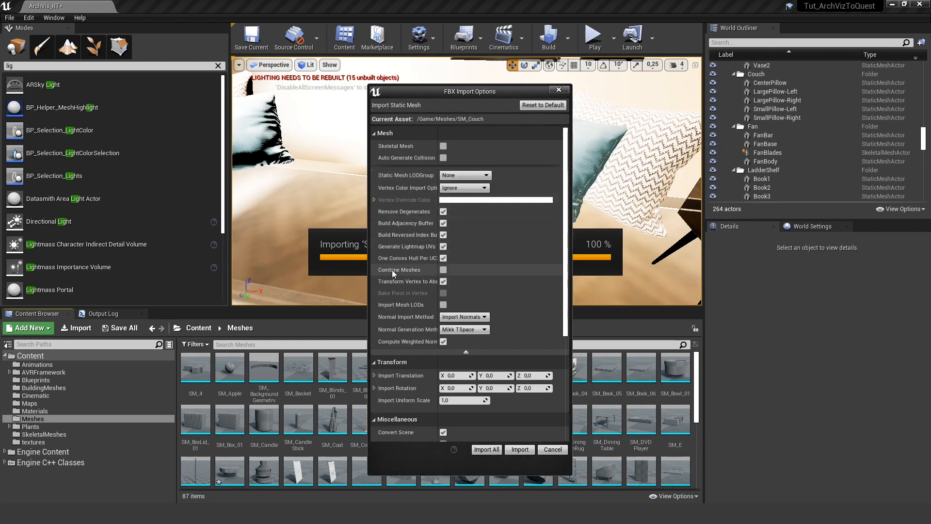
left_click(443, 270)
Set the Material Import Method to Do Not Create Material and import the couch mesh.
left_click_drag(565, 171, 556, 355)
left_click(478, 349)
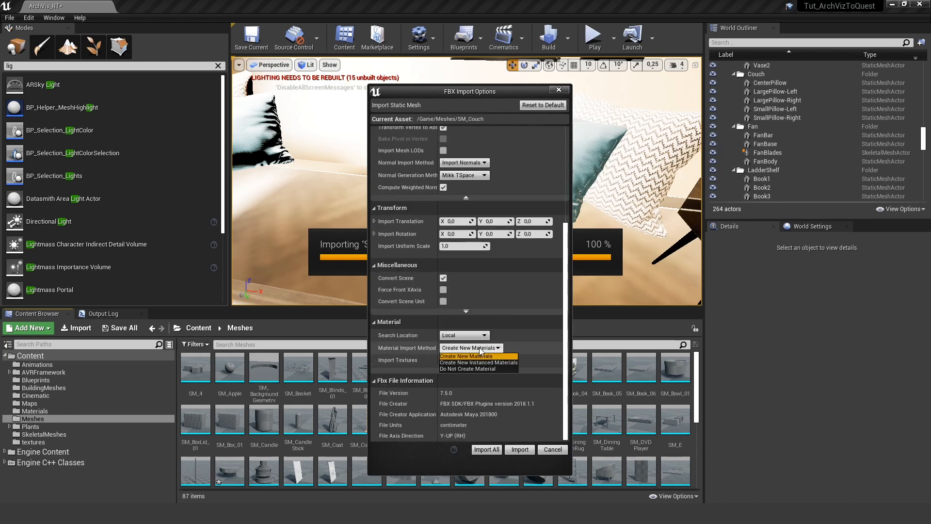
left_click(458, 368)
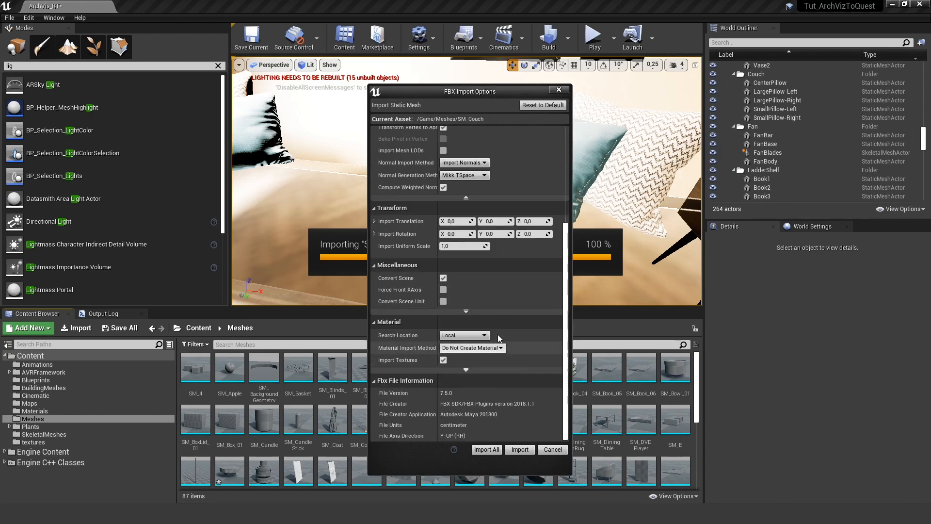
left_click(485, 450)
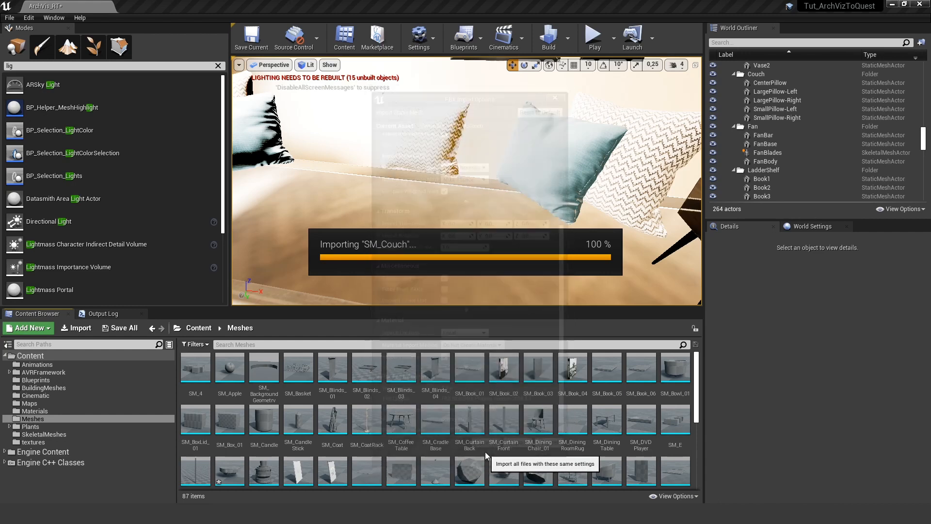
Place the imported SM_Couch in the level and paste the copied location onto it.
left_click(431, 427)
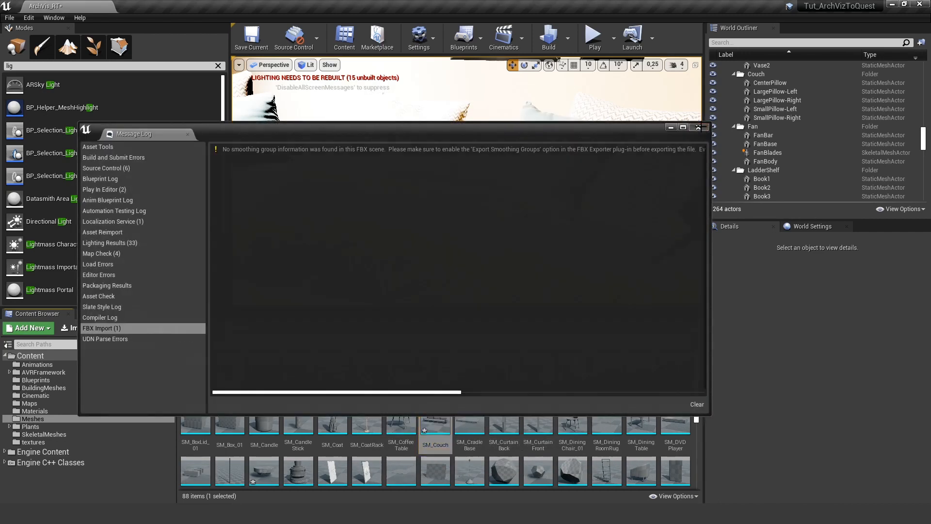
left_click_drag(431, 427, 505, 202)
right_click(726, 442)
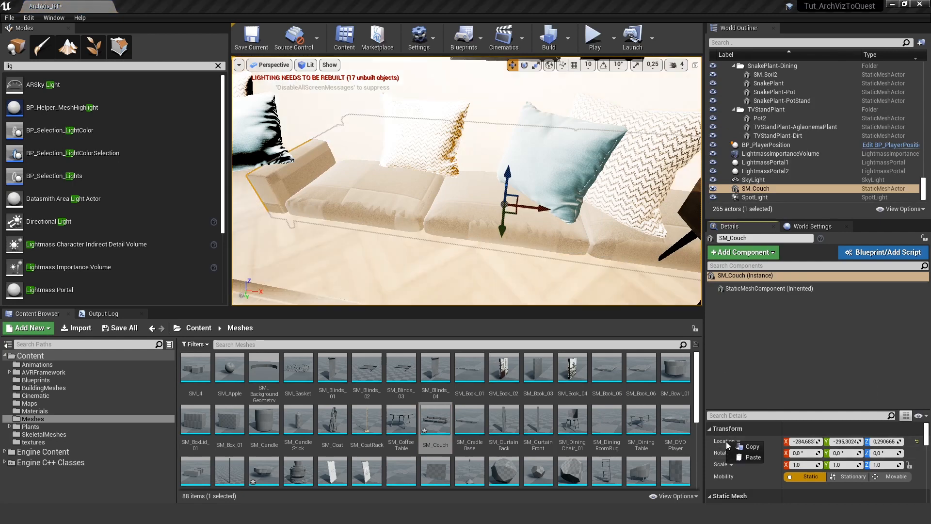
left_click(752, 457)
Lower the new couch to a Z location of about 18.37.
right_click_drag(466, 194, 491, 229)
left_click_drag(558, 139, 559, 145)
left_click_drag(546, 155, 506, 203, "alt")
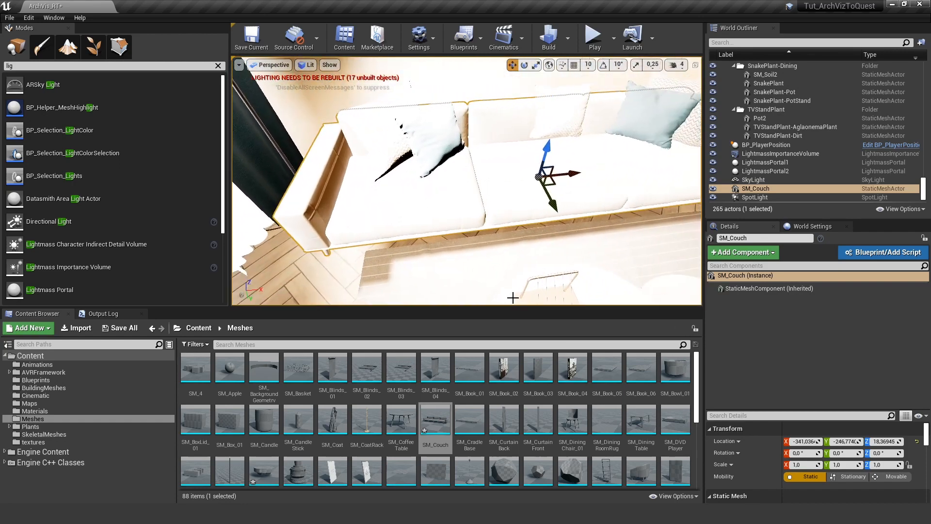
Enlarge the viewport, activate the Scale tool, and switch to the Unlit view mode to see the couch clearly.
left_click_drag(508, 307, 502, 364)
scroll(503, 276, "up", 3)
key("r")
key("a")
right_click_drag(503, 276, 635, 227)
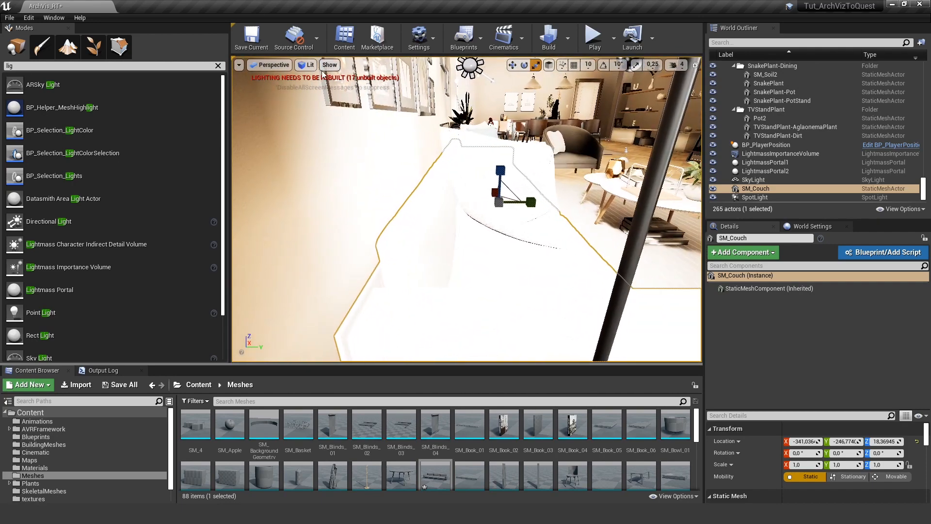
left_click(305, 64)
left_click(318, 87)
right_click_drag(466, 208, 451, 177)
right_click_drag(518, 213, 524, 205)
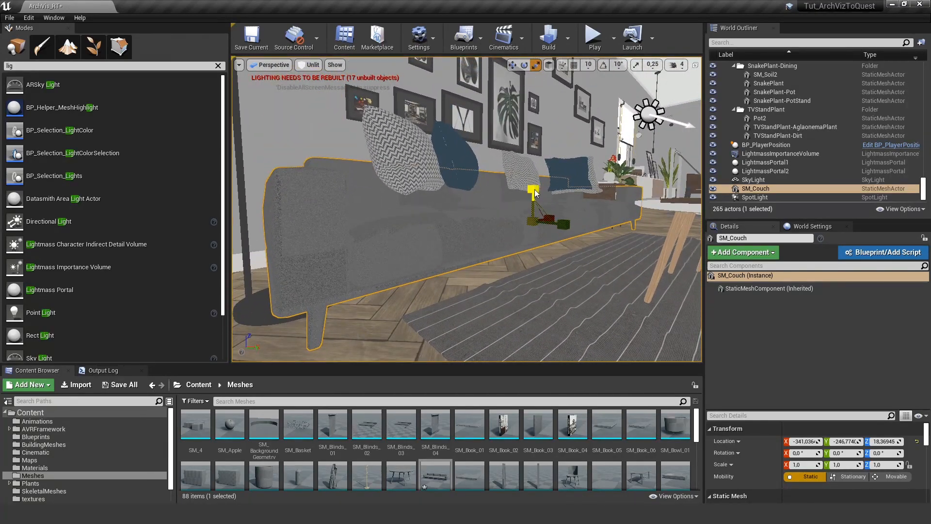
Scale the couch to about 0.83 in X and 1.2 in Z, and raise it to about 21.5 in Z.
left_click_drag(533, 190, 531, 181)
right_click_drag(531, 181, 601, 233)
key("r")
left_click_drag(598, 241, 577, 241)
right_click_drag(595, 237, 517, 214)
key("w")
key("q")
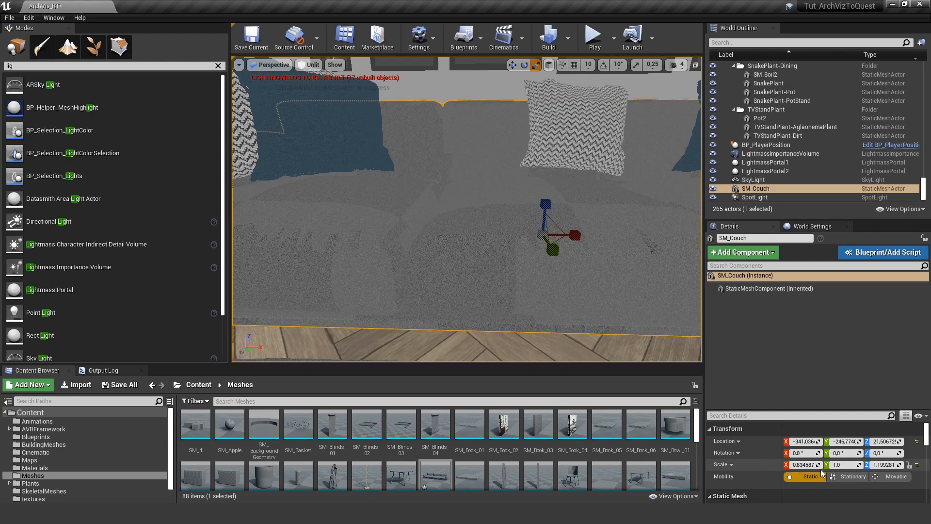
Switch to Maya, show the couch's transform channels, and shrink the window so Unreal's transform values are readable beside it.
right_click_drag(420, 220, 465, 219)
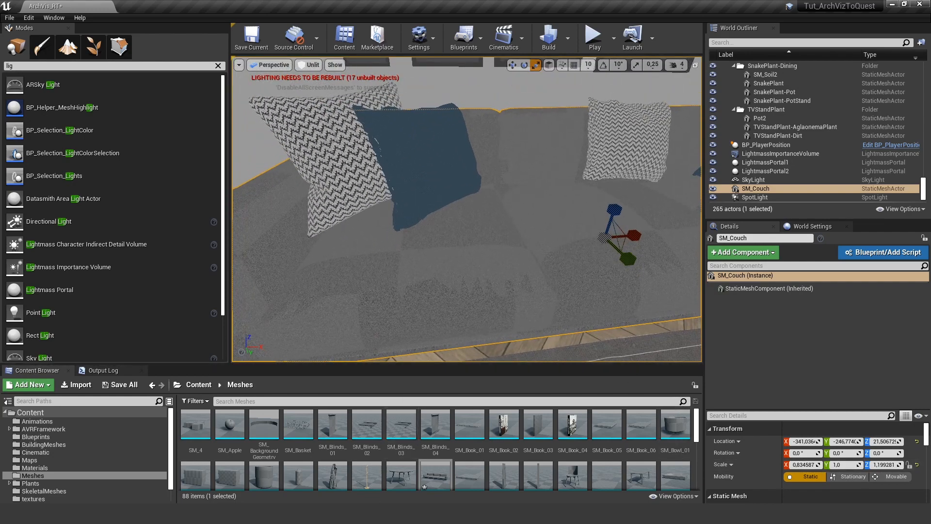
mouse_move(417, 522)
left_click(468, 472)
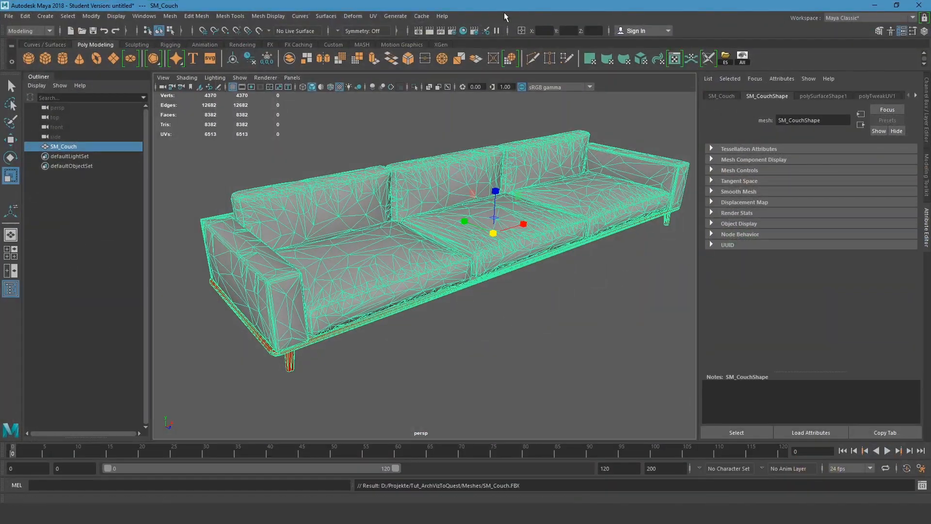
left_click(557, 349)
left_click(411, 260)
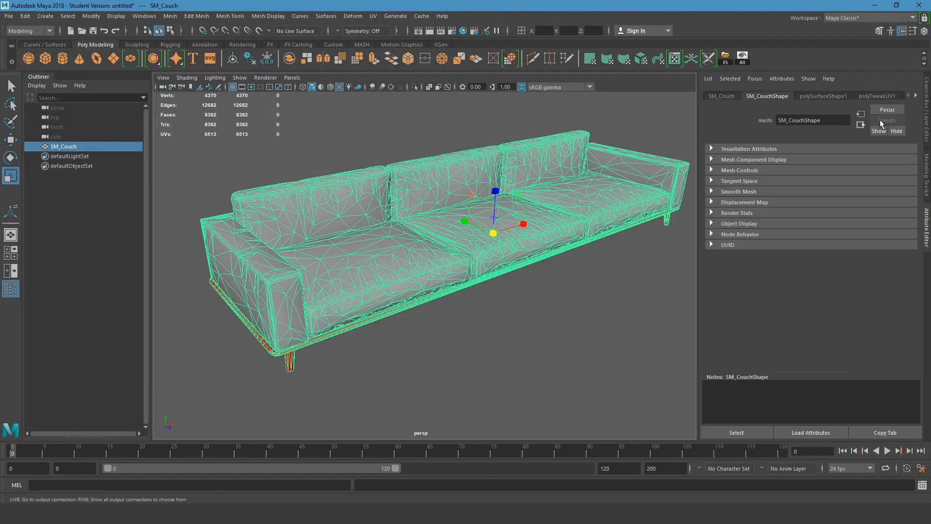
left_click(926, 100)
left_click_drag(589, 10, 382, 34)
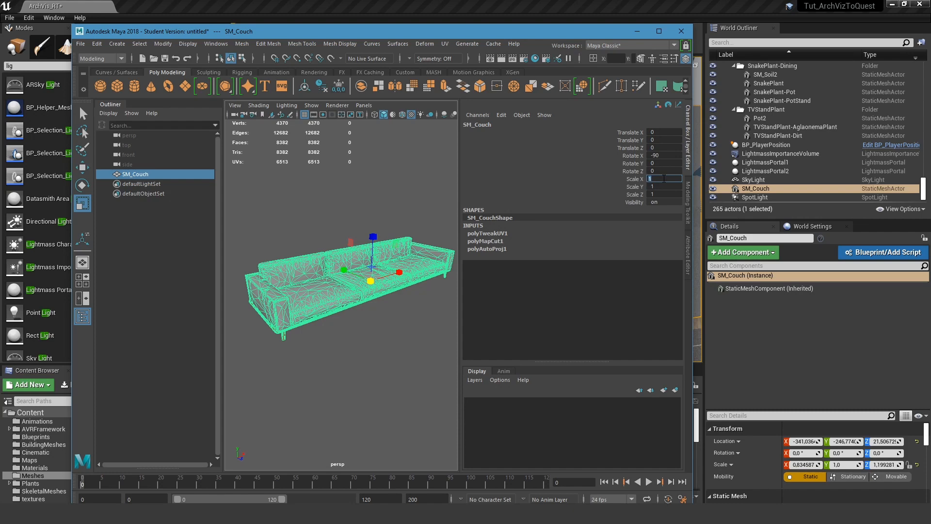
Copy the couch's X scale of 0.834587 from Unreal into Maya's Scale X, and set Scale Z to 1.12.
left_click(802, 464)
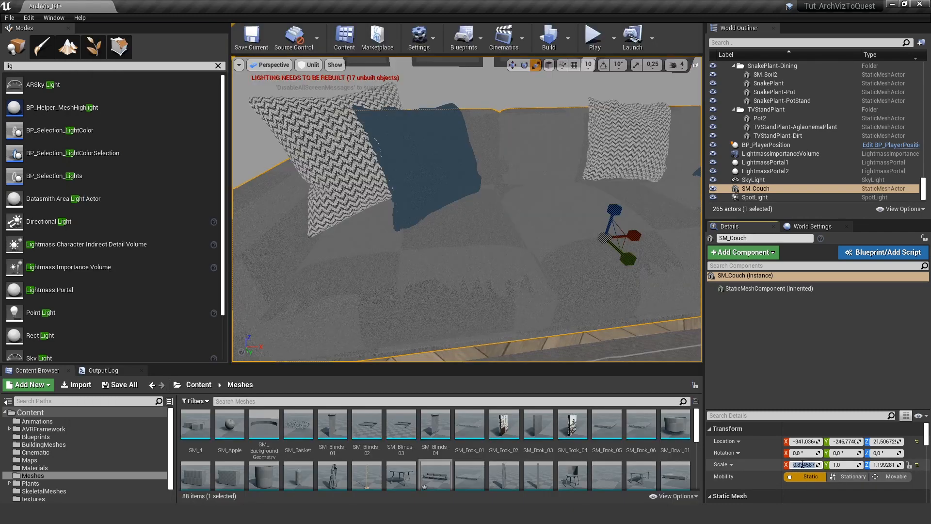
left_click(453, 473)
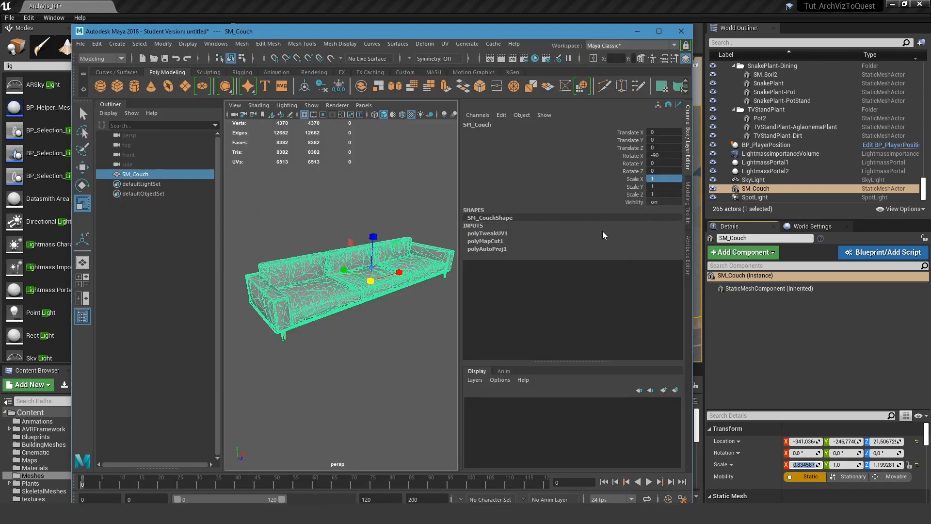
double_click(652, 179)
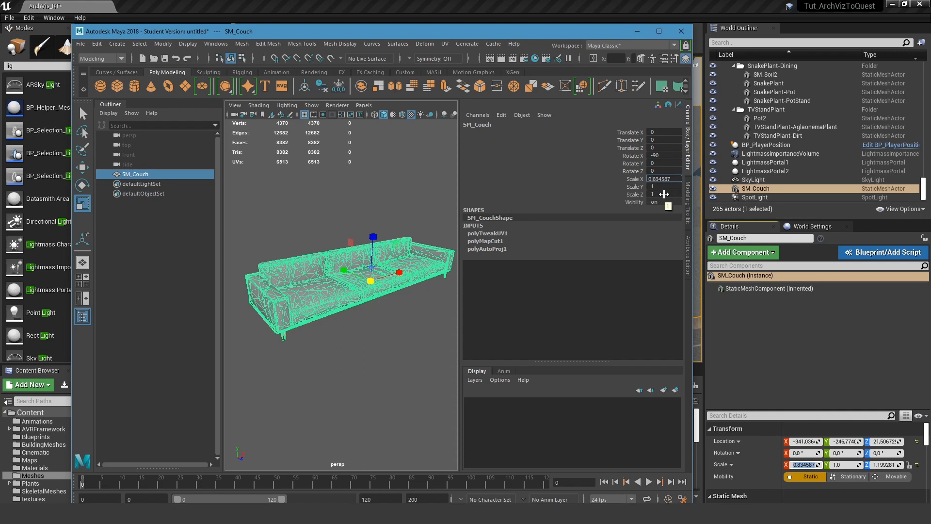
key("Return")
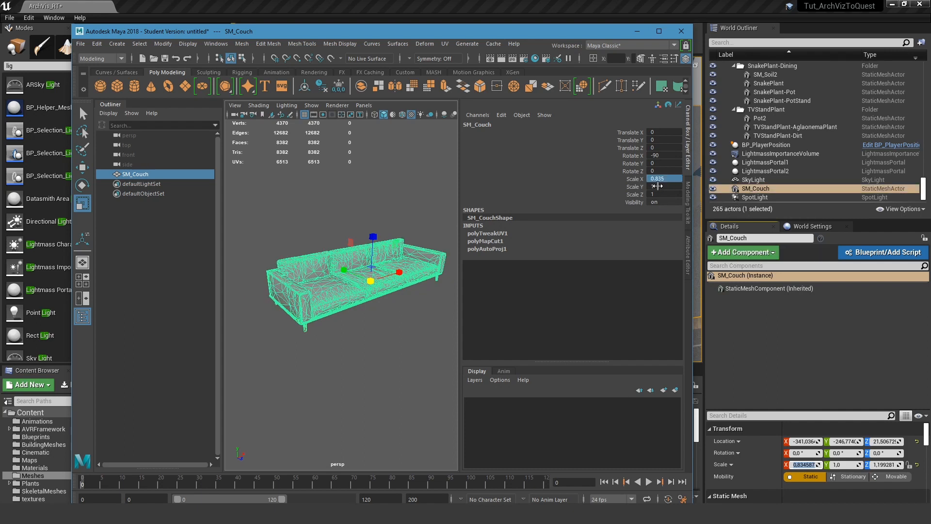
left_click(658, 194)
key("Return")
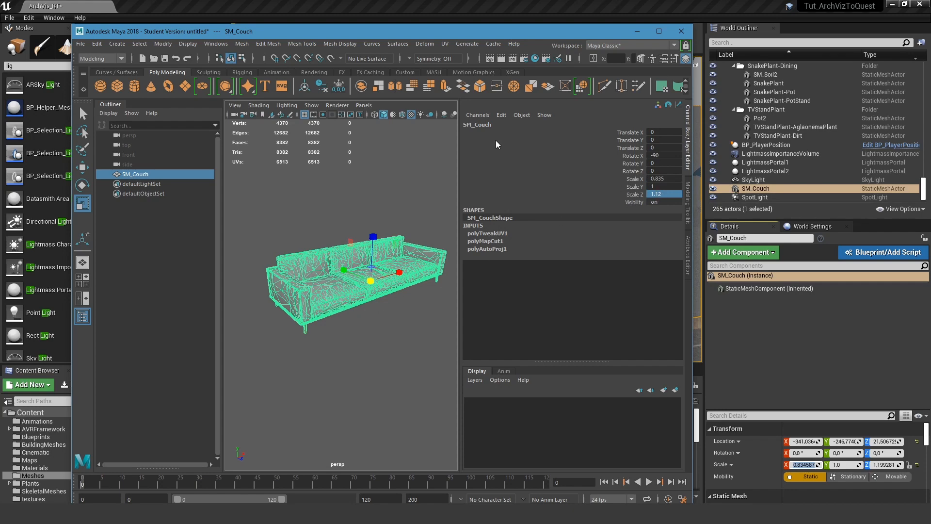
Maximize Maya, move the couch's pivot down to the base of its legs, and set its absolute Y position to 0.
left_click(661, 32)
left_click_drag(388, 286, 480, 224, "alt")
key("w")
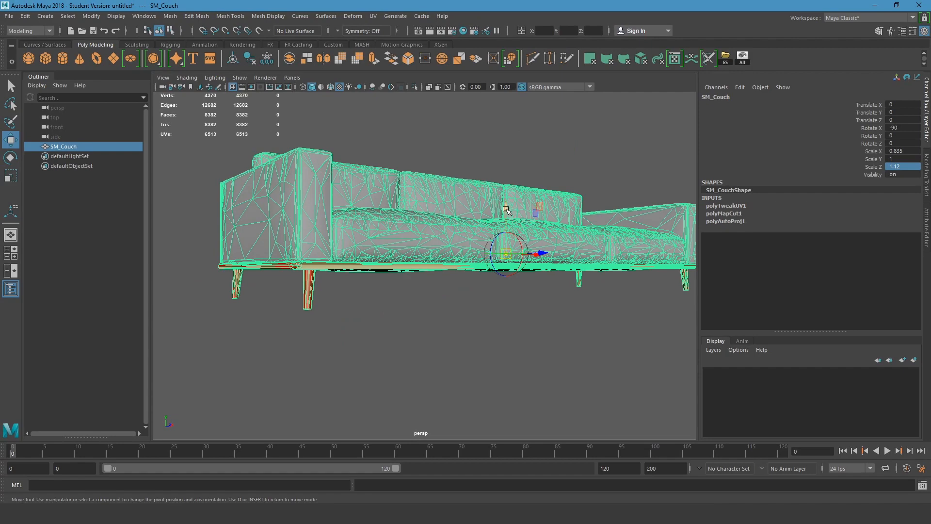
left_click_drag(330, 303, 292, 339)
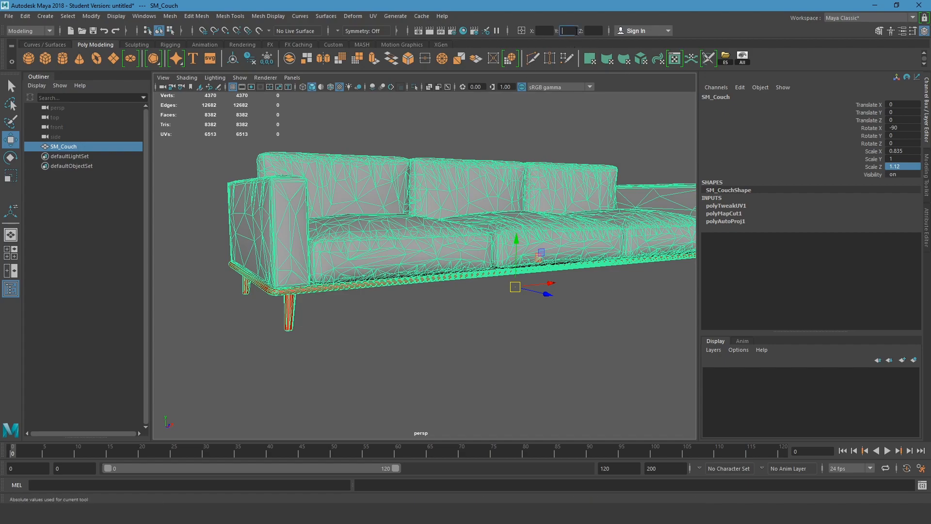
type("0")
key("Return")
left_click_drag(439, 167, 422, 247, "alt")
left_click_drag(353, 177, 430, 196, "alt")
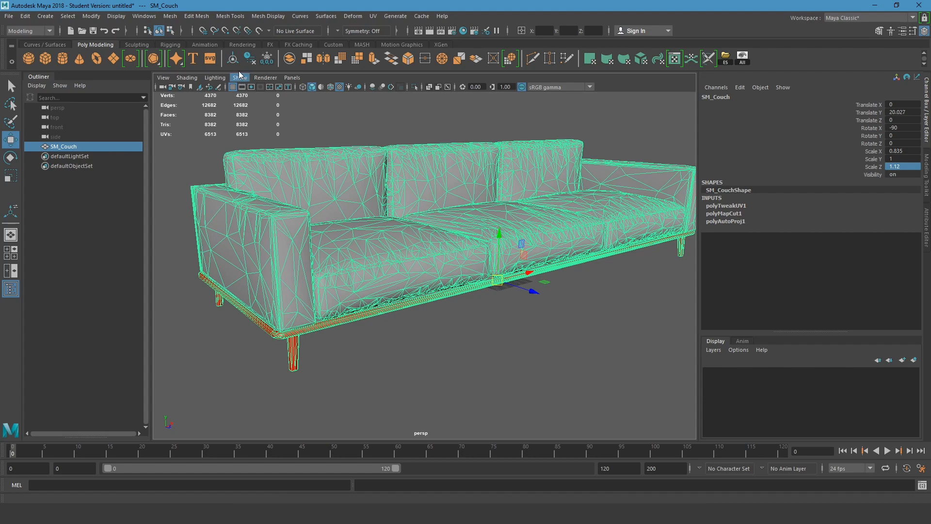
Freeze the couch's transformations and export the selection over the existing SM_Couch.FBX.
left_click(267, 58)
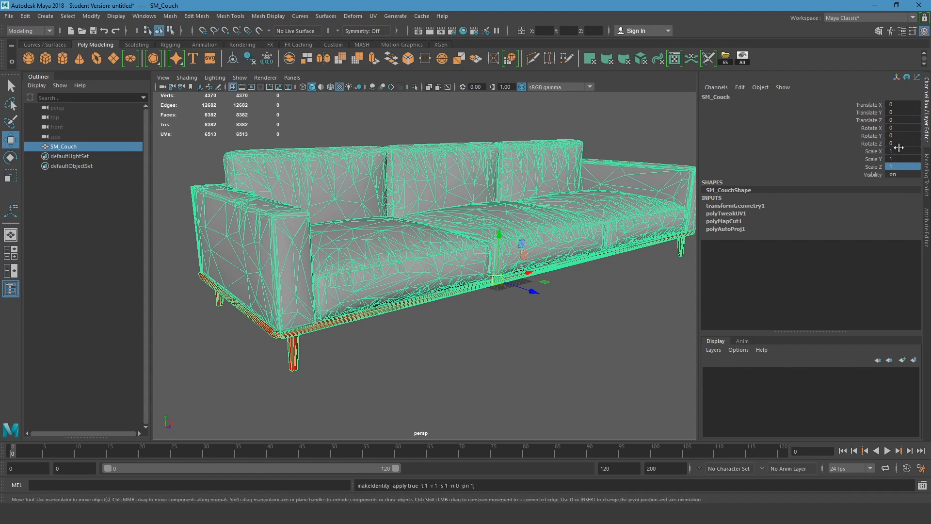
left_click(726, 58)
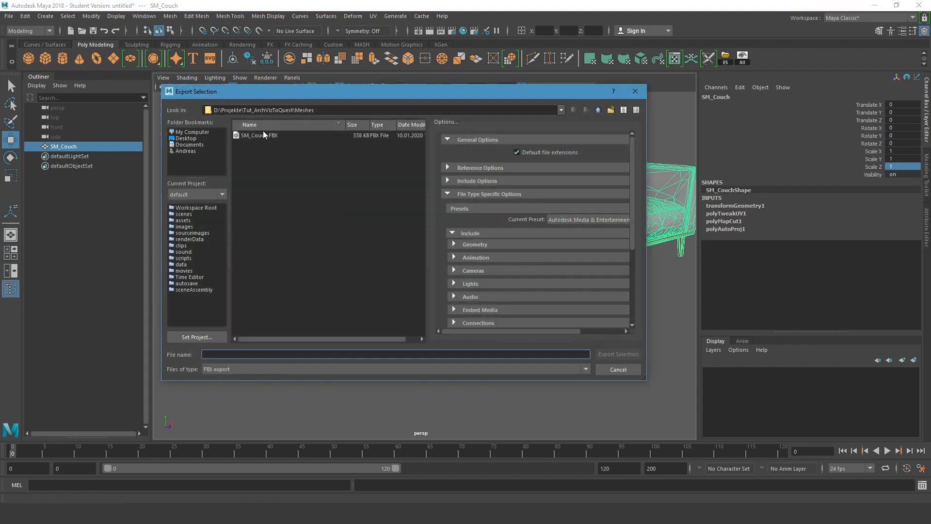
double_click(262, 135)
left_click(369, 251)
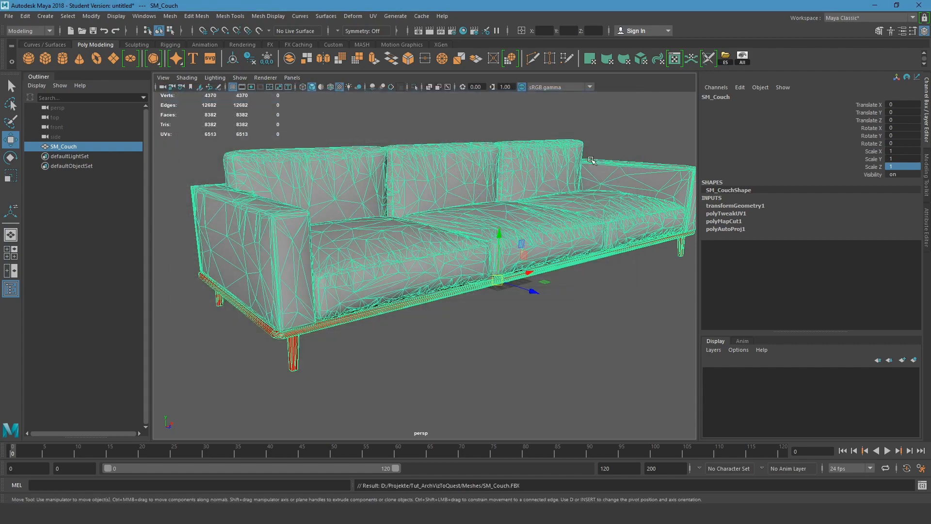
Switch to Unreal and reimport the SM_Couch static mesh.
left_click(875, 6)
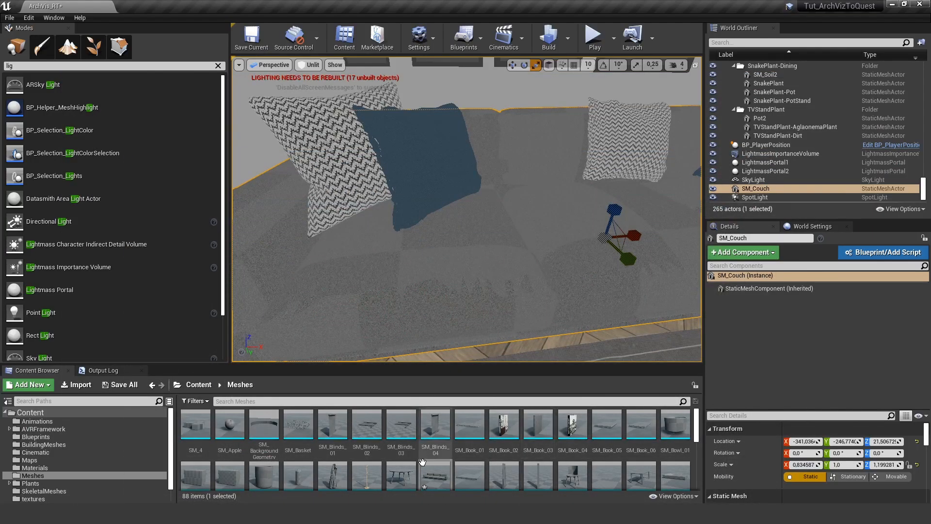
right_click(435, 474)
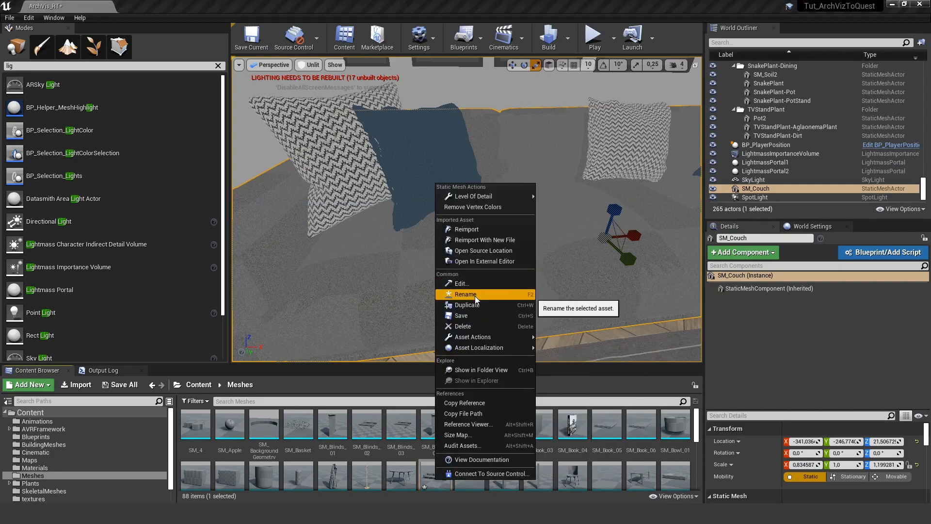
left_click(478, 229)
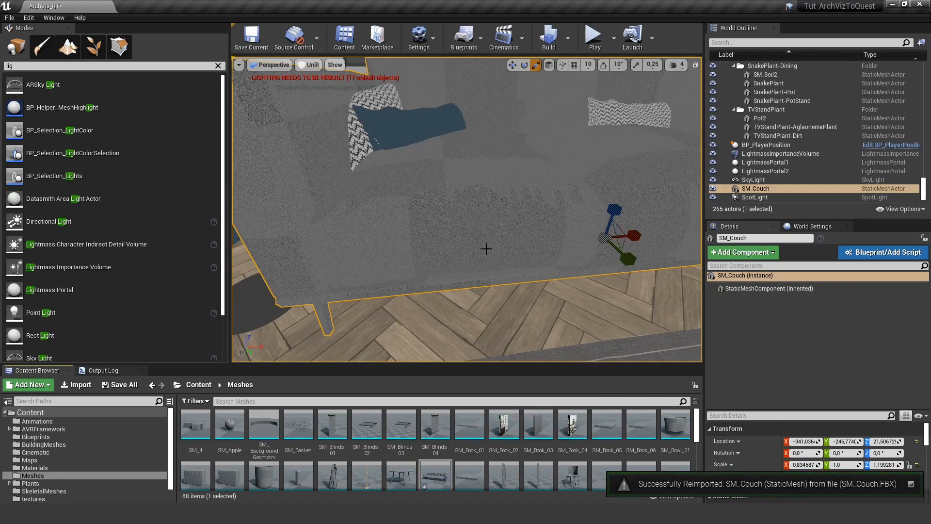
Reset the placed couch's scale to 1.0 on all axes and set its Z location to 0.
key("f")
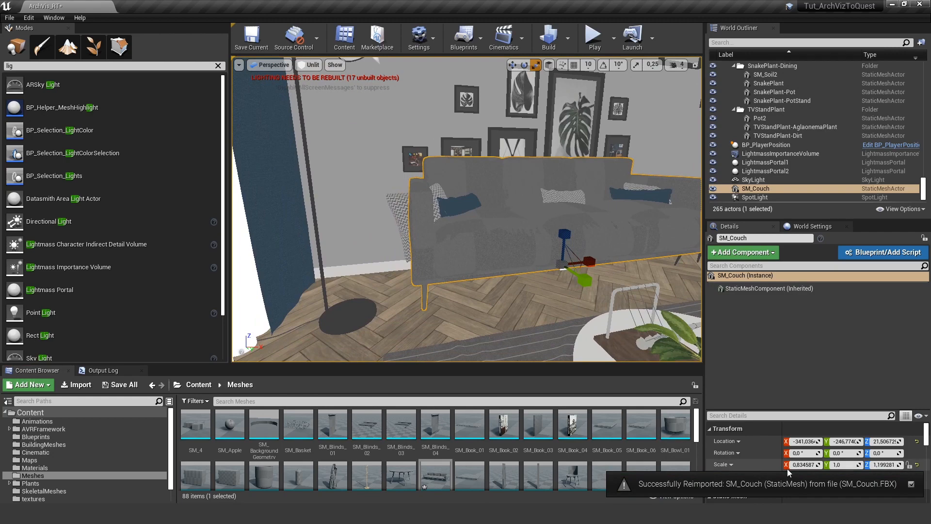
left_click(916, 464)
right_click_drag(558, 285, 558, 285)
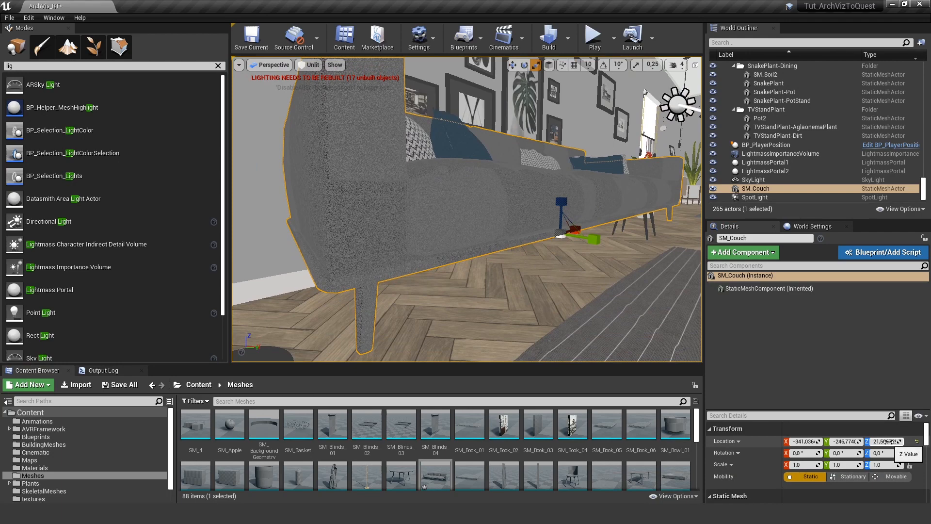
left_click(890, 441)
key("Return")
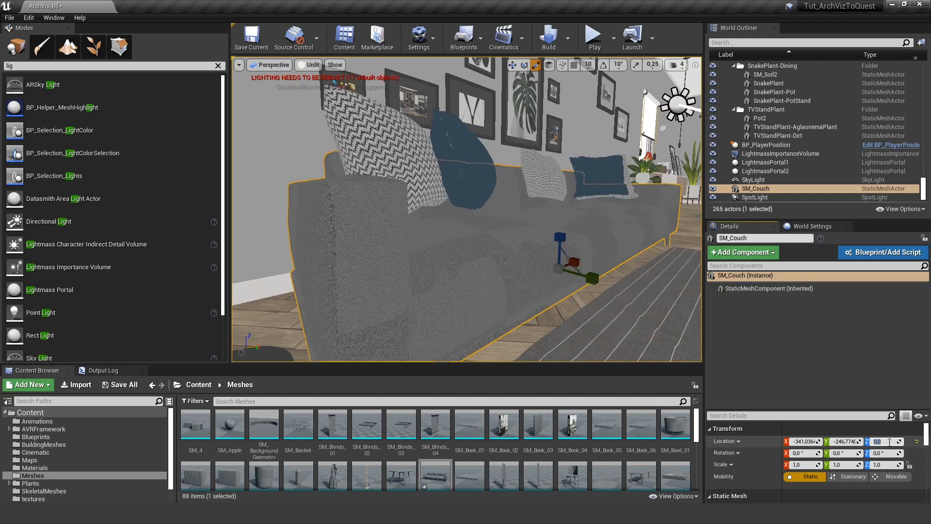
Raise the couch to about 0.86 in Z so its legs rest on the floor.
right_click_drag(517, 267, 605, 253)
key("w")
left_click_drag(596, 239, 597, 230)
right_click_drag(596, 230, 597, 230)
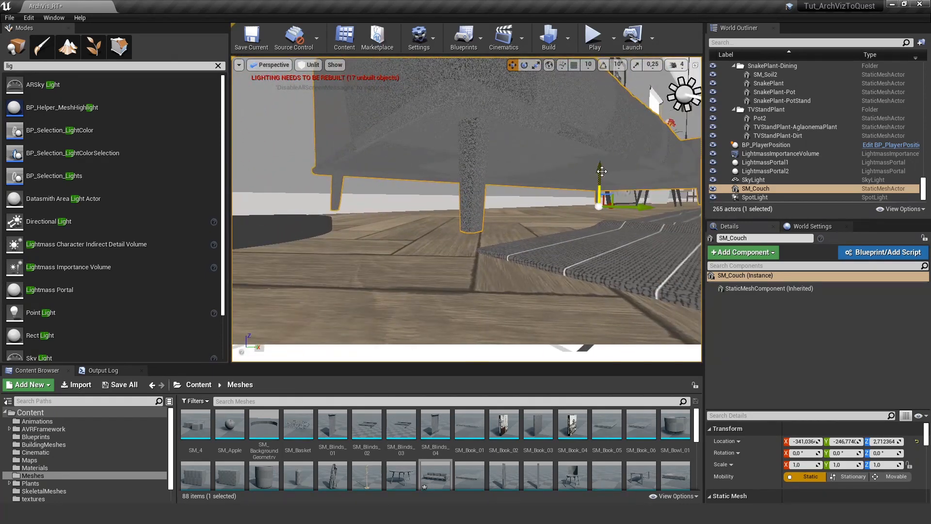
left_click_drag(601, 173, 601, 177)
Lower the large patterned pillow and the small blue pillow at the couch's left end onto the seat.
right_click_drag(368, 171, 458, 193)
left_click(368, 171)
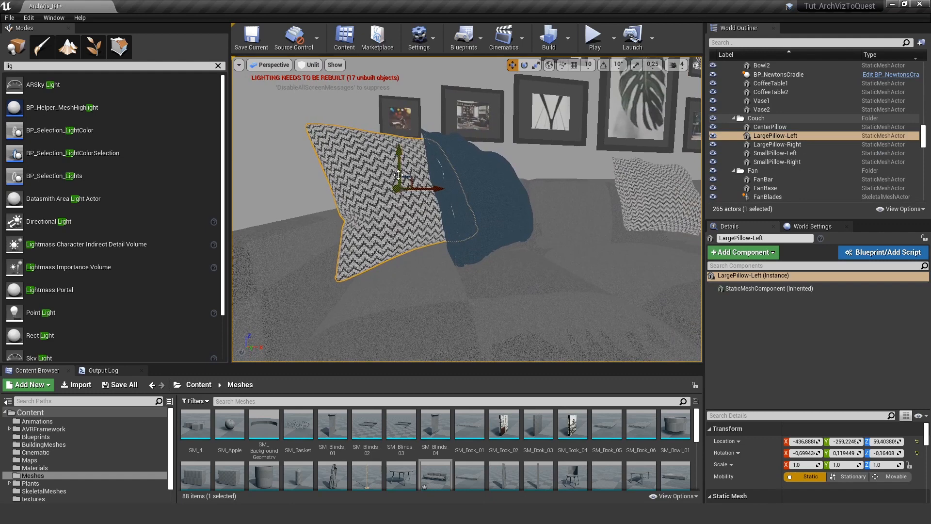
left_click_drag(396, 157, 393, 174)
left_click(491, 194)
left_click_drag(501, 155, 502, 172)
Lower the center pillow onto the seat, to a Z location of about 53.6.
right_click_drag(502, 176, 475, 207)
left_click(454, 234)
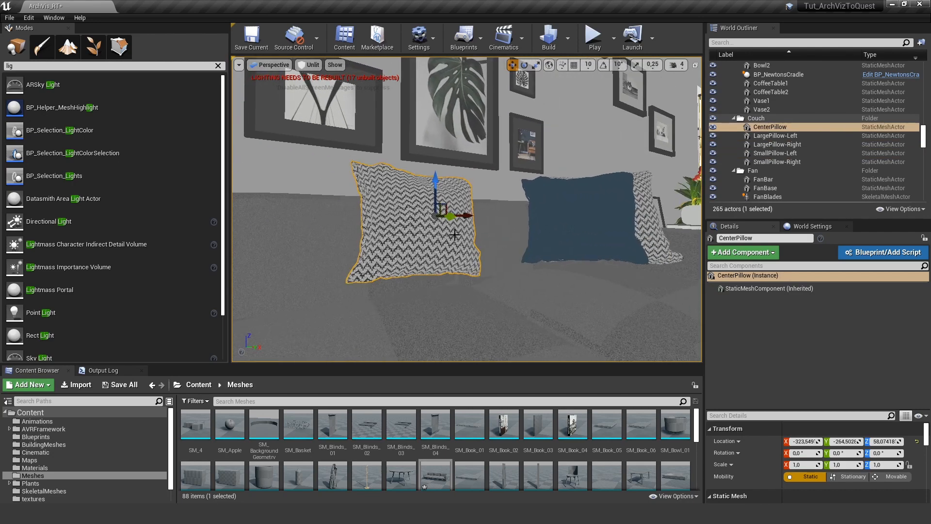
left_click_drag(434, 183, 435, 200)
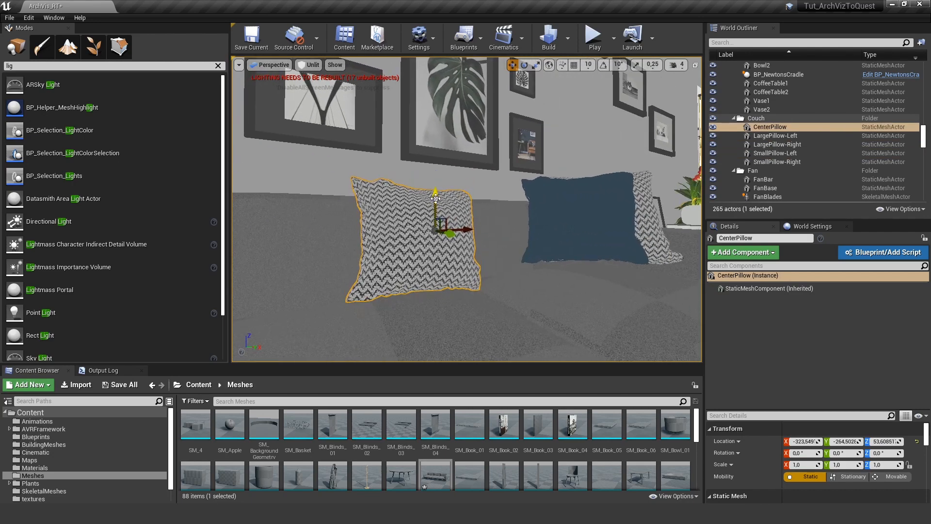
Lower the small right pillow to about 54.2 in Z and the large right pillow to about 54.3 in Z.
left_click(551, 238)
right_click_drag(550, 238, 523, 227)
left_click_drag(388, 185, 391, 212)
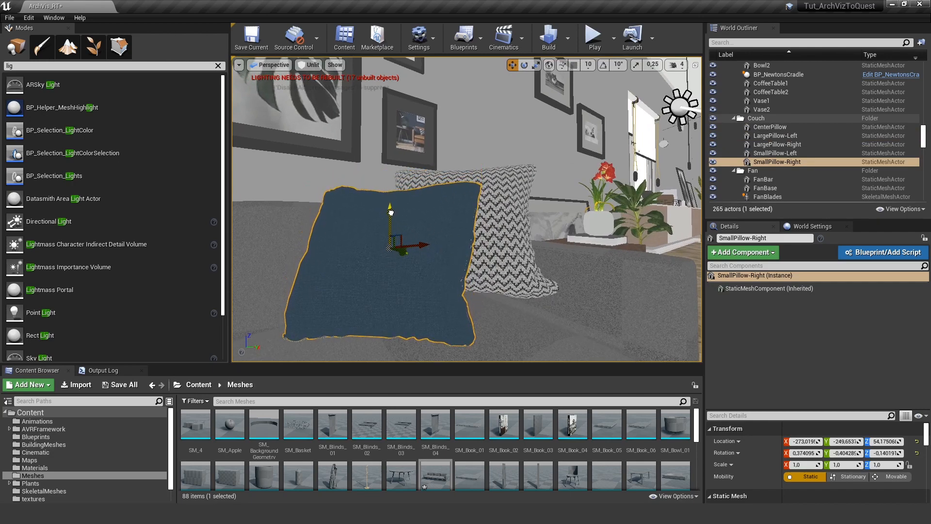
right_click_drag(391, 212, 437, 184)
left_click(437, 184)
left_click_drag(436, 175, 433, 188)
right_click_drag(433, 188, 460, 212)
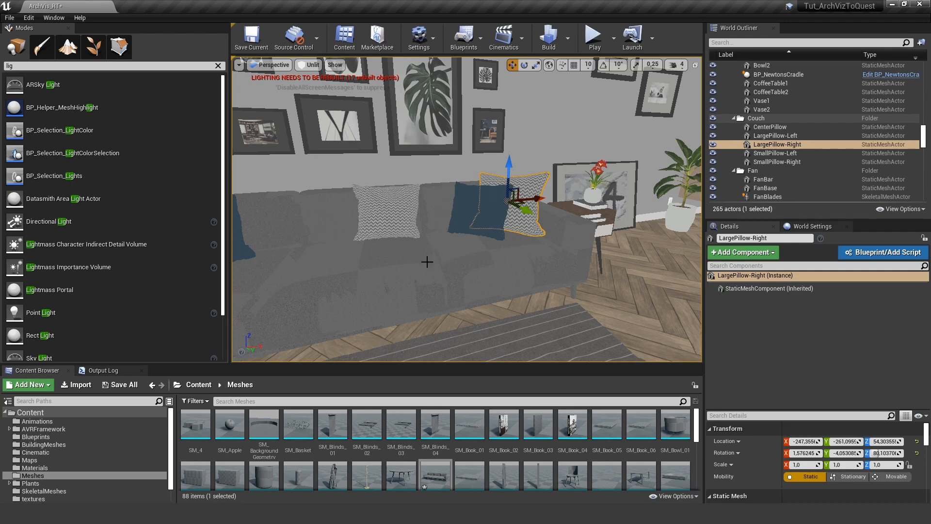
right_click_drag(460, 212, 368, 210)
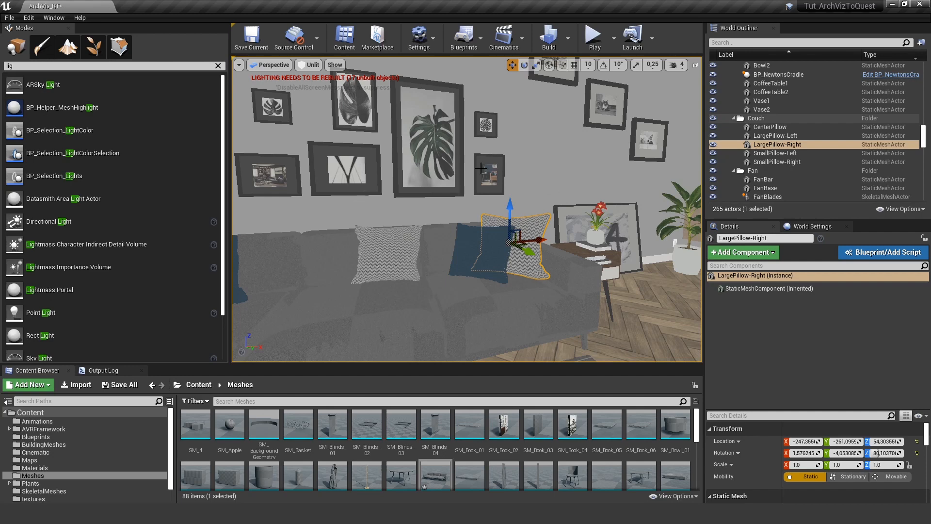
Select the couch in the level and open the SM_Couch asset in the Static Mesh Editor.
left_click(583, 287)
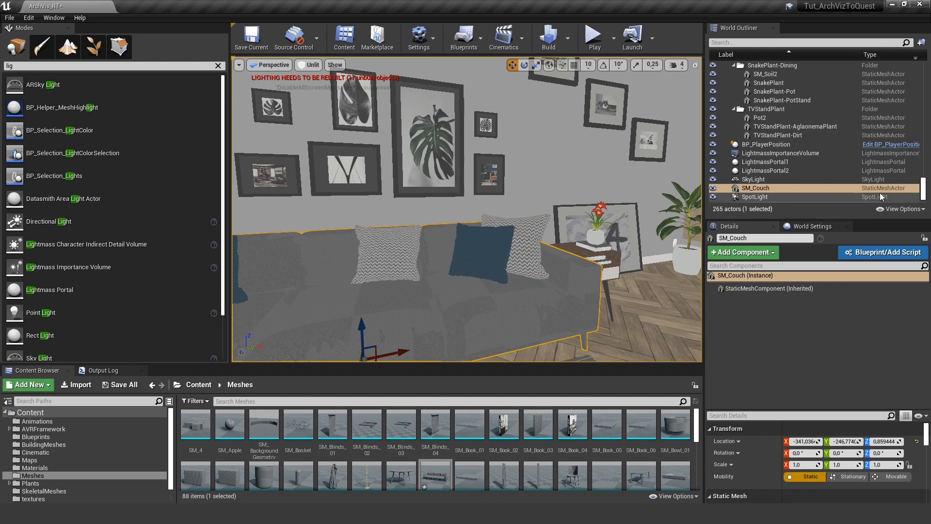
left_click(766, 288)
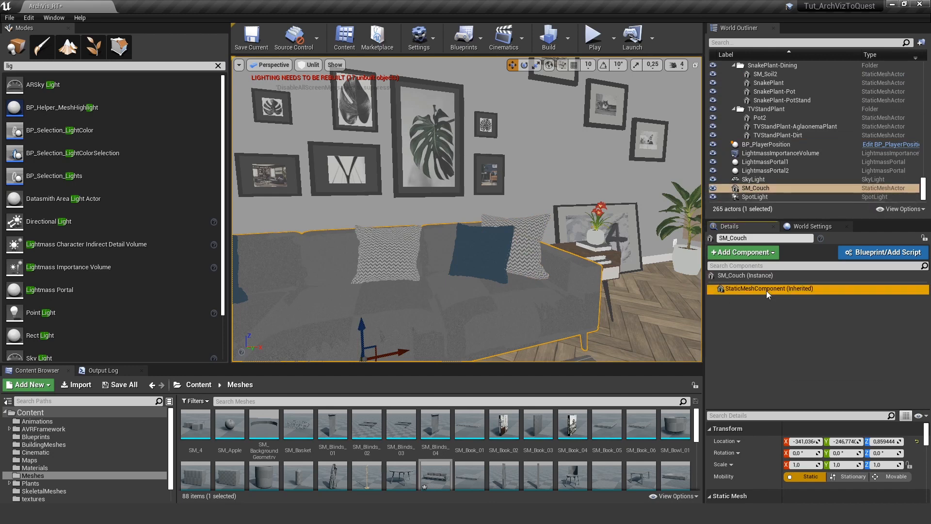
scroll(497, 466, "down", 1)
double_click(435, 461)
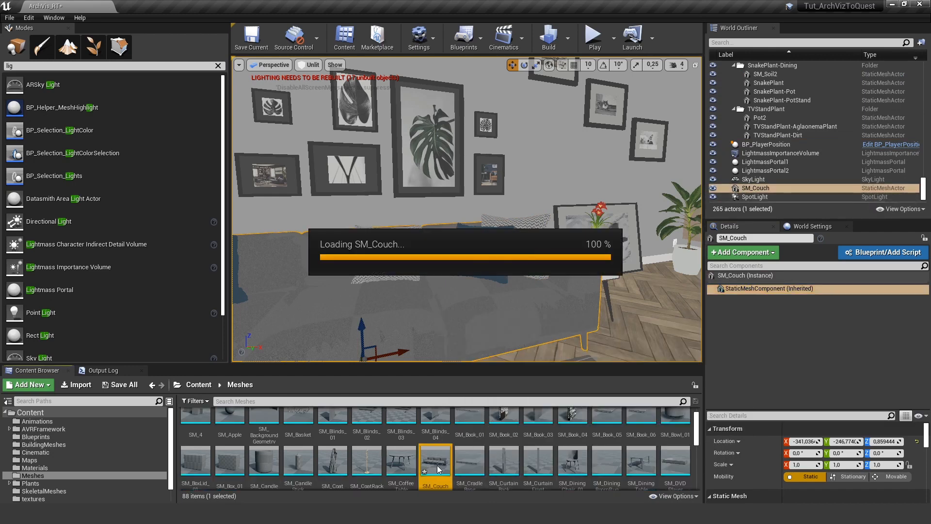
Show the couch mesh's simple collision and add a box simplified collision.
left_click(354, 41)
left_click(366, 70)
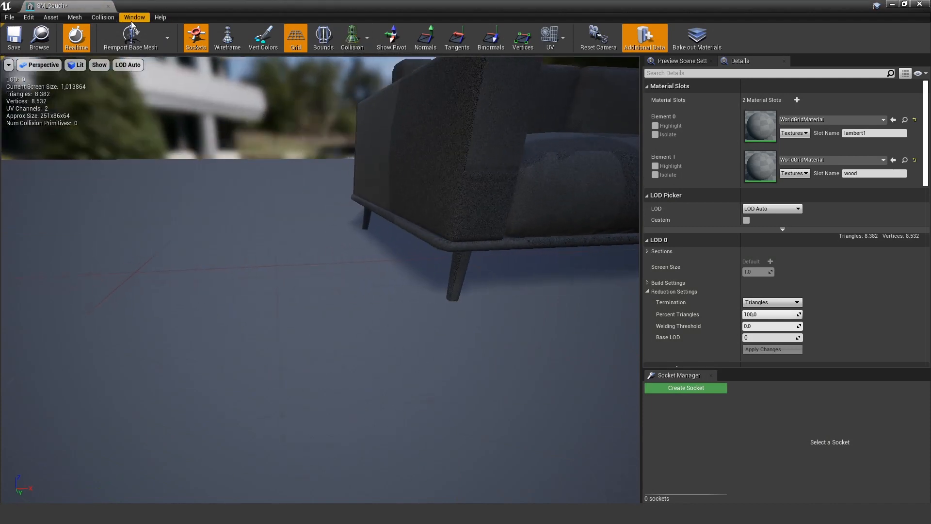
left_click(102, 17)
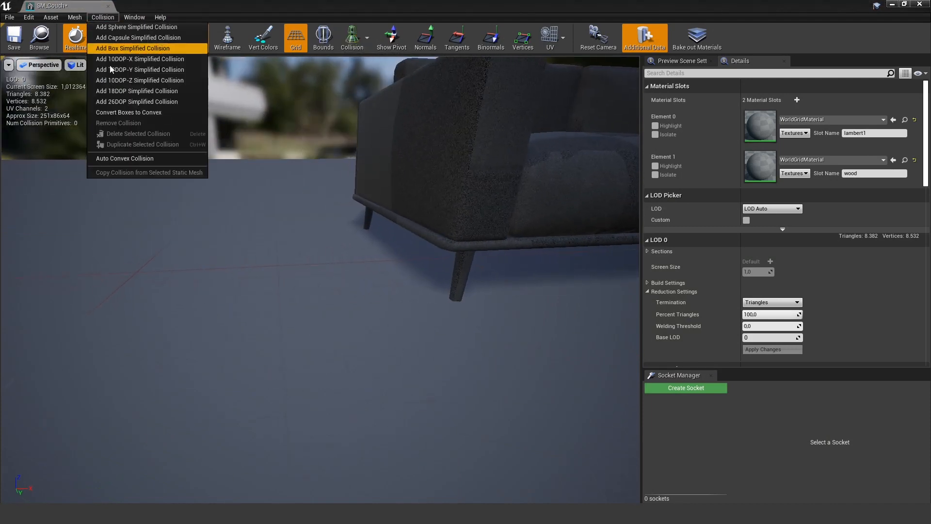
left_click(133, 49)
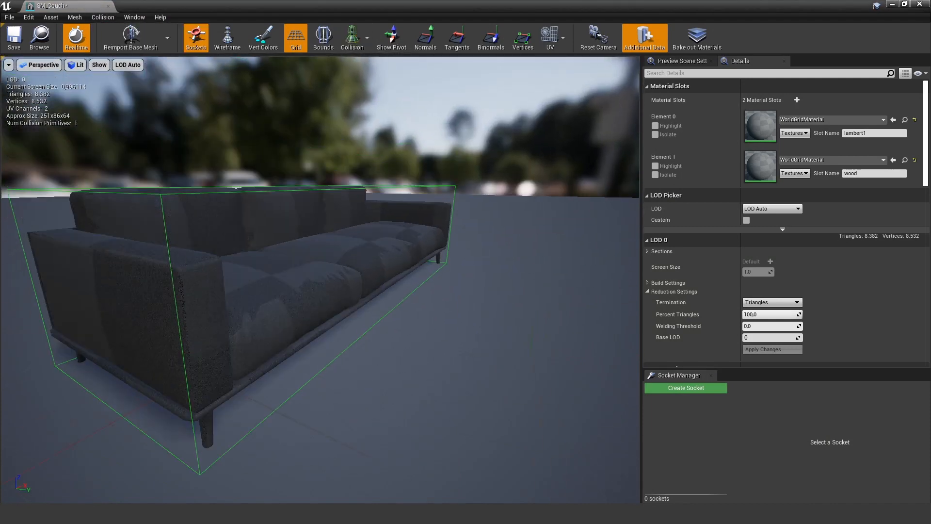
Reduce the collision box's height and lower it to cover the couch's seat and base.
left_click_drag(396, 253, 393, 322)
left_click(396, 252)
left_click_drag(428, 245, 329, 219, "alt")
key("w")
left_click_drag(415, 246, 418, 265)
right_click_drag(418, 265, 446, 266)
left_click_drag(440, 260, 439, 258)
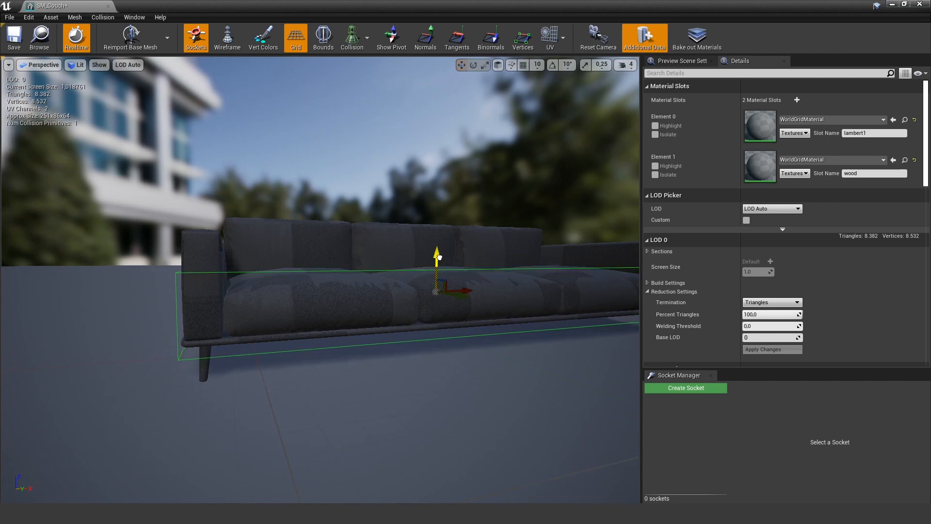
Duplicate the seat's collision box, narrow the copy along the couch's length, and move it to the left armrest.
right_click_drag(514, 276, 409, 277)
key("ctrl+w")
key("r")
right_click_drag(504, 236, 471, 207)
left_click_drag(461, 211, 239, 251)
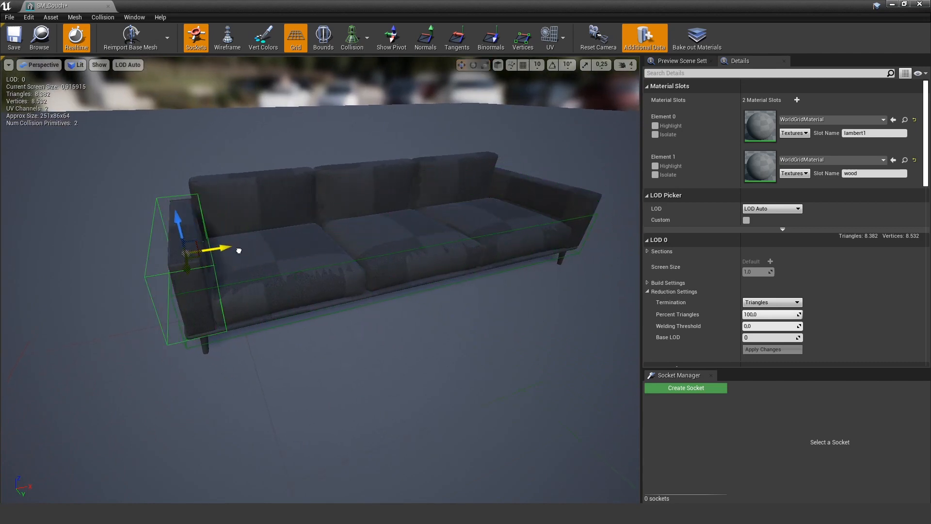
Narrow the copied box to the left armrest's thickness and align its depth and top edge with the armrest.
right_click_drag(239, 250, 203, 242)
key("r")
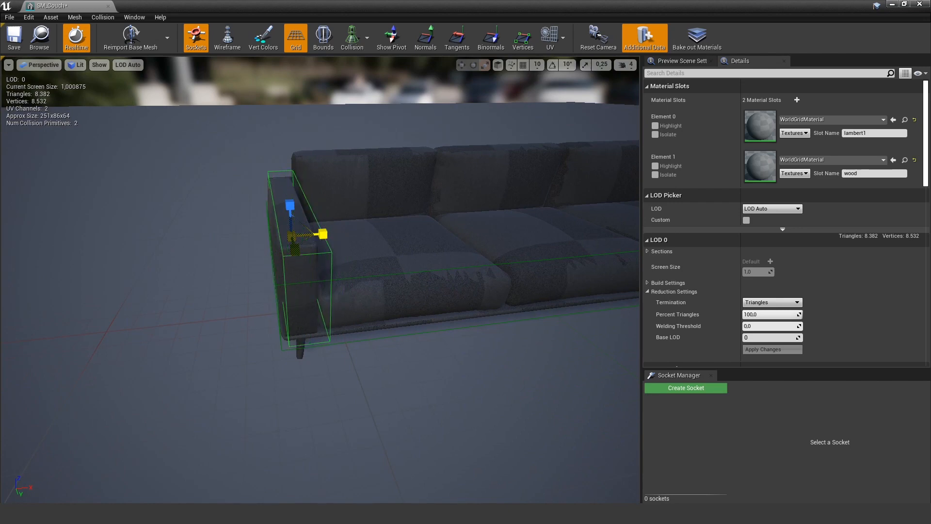
left_click_drag(321, 234, 405, 283)
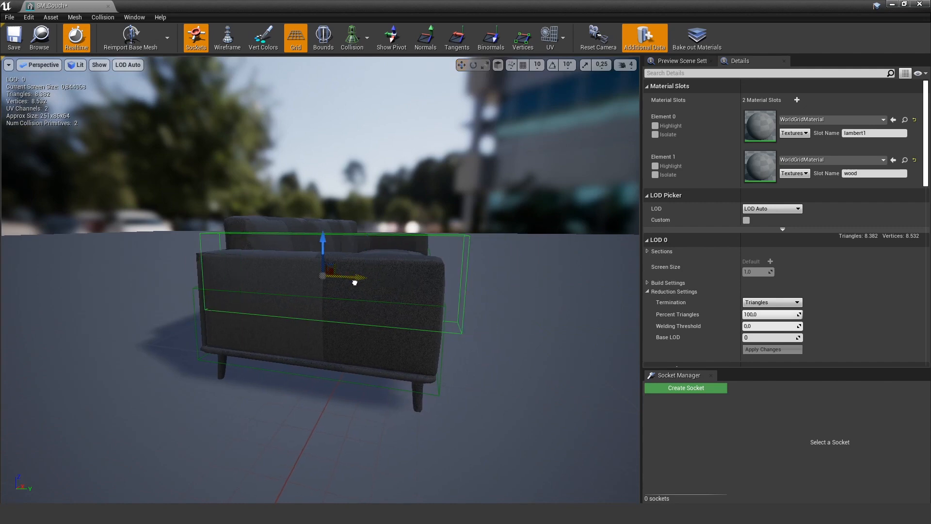
left_click_drag(308, 240, 308, 258)
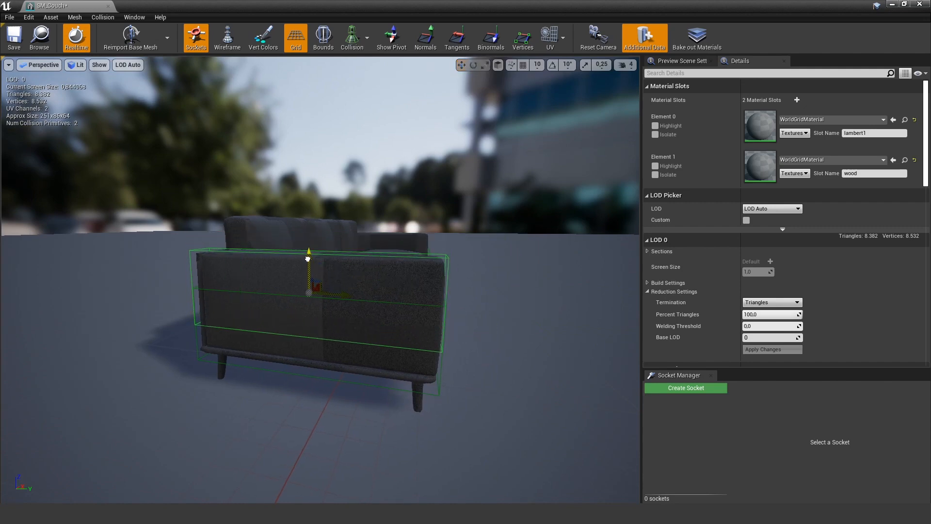
Nudge the left armrest's collision box into place, then duplicate it and fit the copy over the right armrest.
right_click_drag(307, 257, 372, 278)
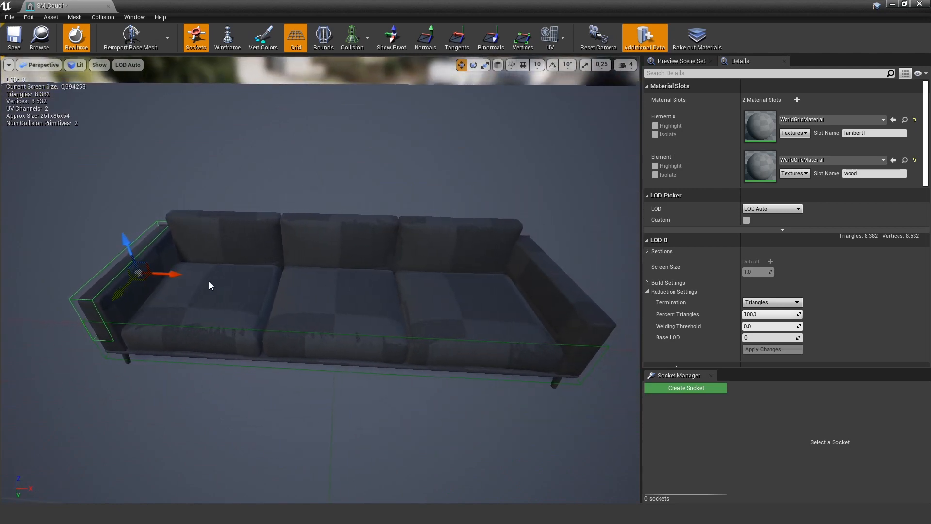
left_click_drag(201, 277, 168, 276)
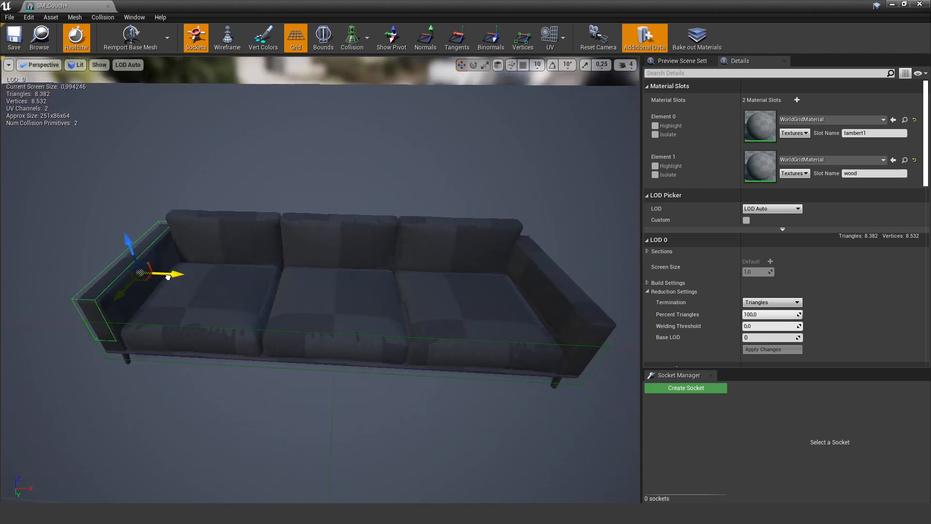
left_click_drag(172, 277, 604, 283, "alt")
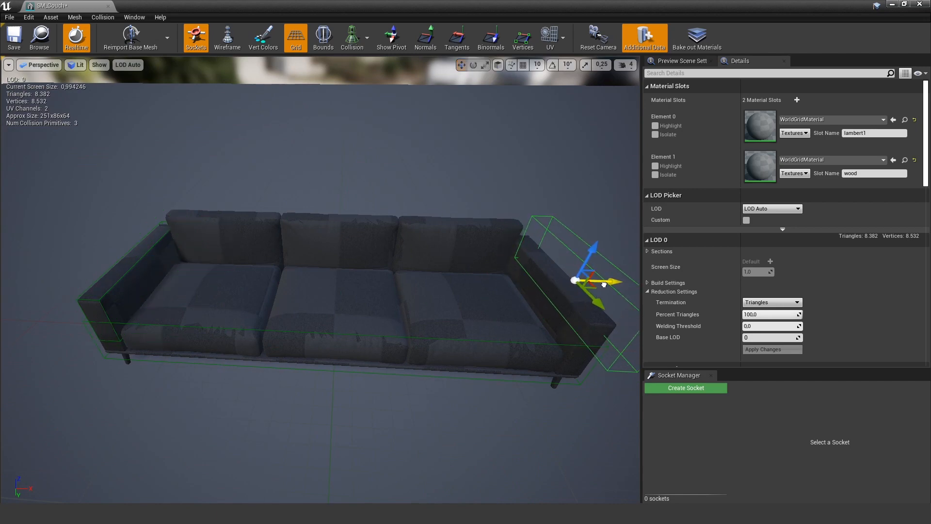
key("d")
right_click_drag(604, 284, 294, 229)
key("q")
left_click_drag(238, 202, 261, 217)
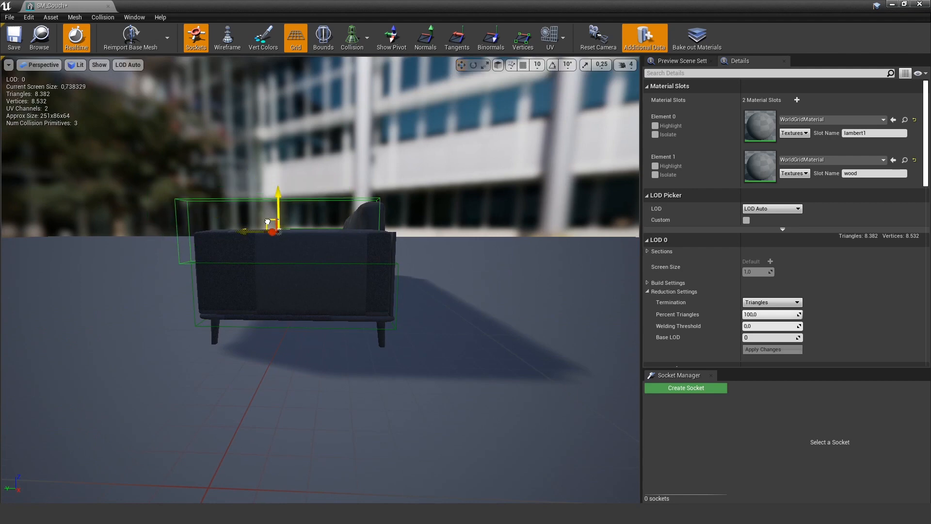
mouse_move(286, 252)
right_mouse_down()
mouse_move(277, 300)
mouse_move(252, 344)
mouse_move(287, 247)
right_mouse_up()
left_click_drag(280, 249, 293, 249)
right_click_drag(339, 218, 314, 218)
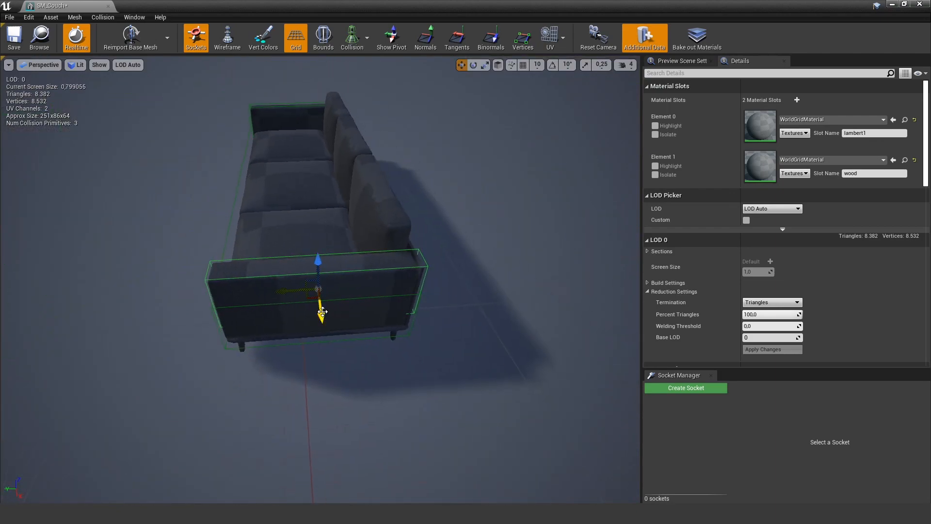
Duplicate the right armrest's collision box, move the copy to the middle of the backrest, and rotate it parallel to the backrest.
key("ctrl+d")
left_click_drag(262, 314, 265, 198)
mouse_move(264, 198)
right_mouse_down()
mouse_move(242, 199)
mouse_move(277, 202)
right_mouse_up()
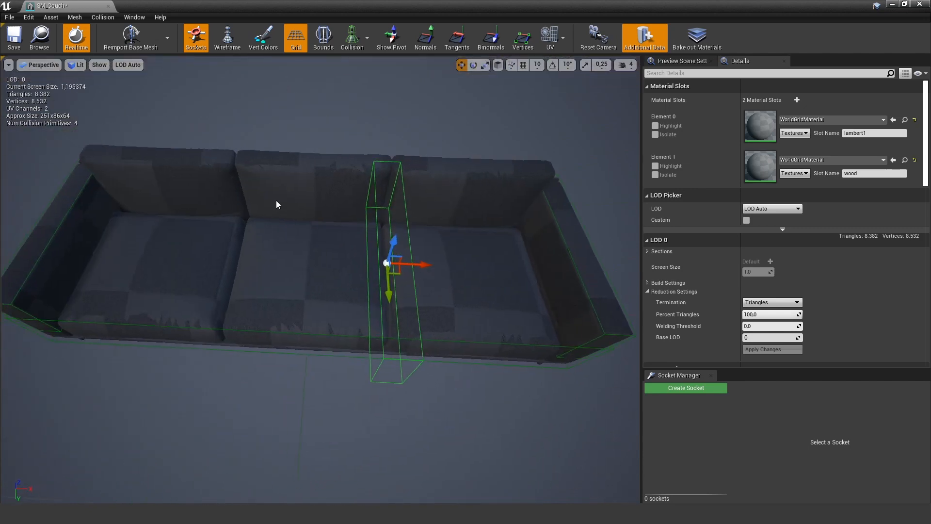
left_click_drag(417, 271, 318, 223)
key("e")
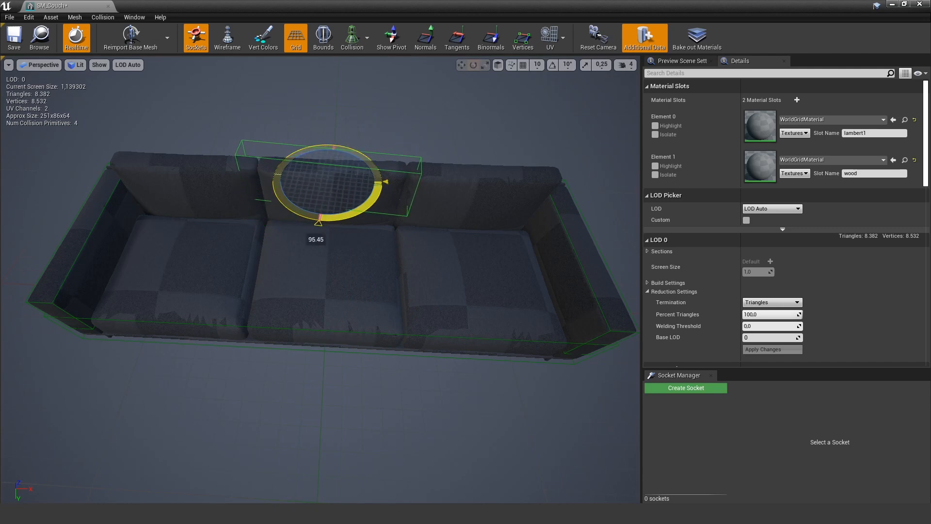
Stretch the copied box along the full backrest, fit it to the back cushions' height and depth, and close the couch mesh.
key("r")
left_click_drag(296, 179, 271, 180)
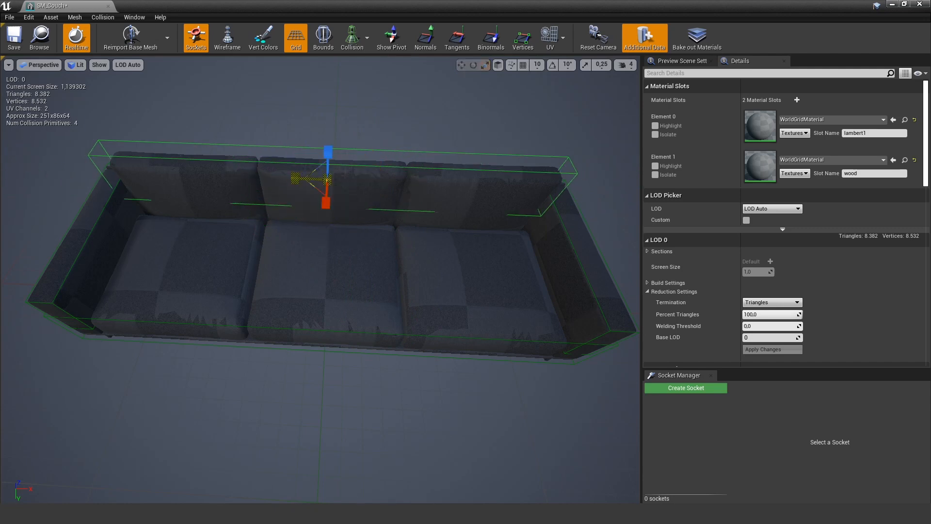
left_click_drag(275, 182, 339, 205)
key("w")
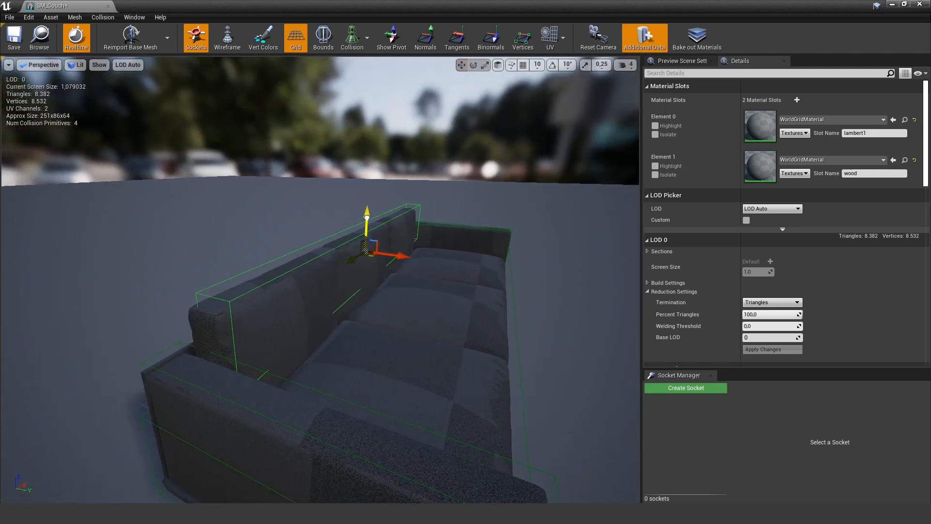
left_click_drag(374, 224, 340, 238)
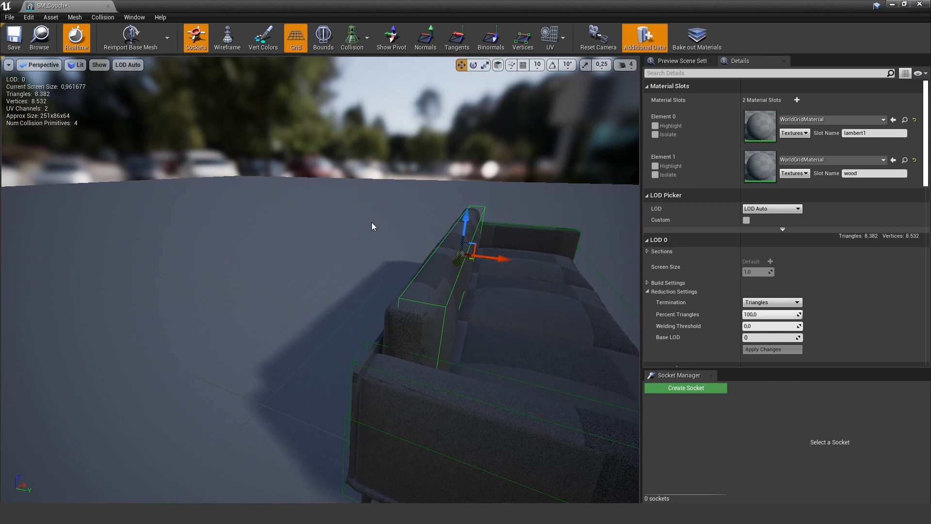
left_click_drag(500, 259, 322, 206)
key("r")
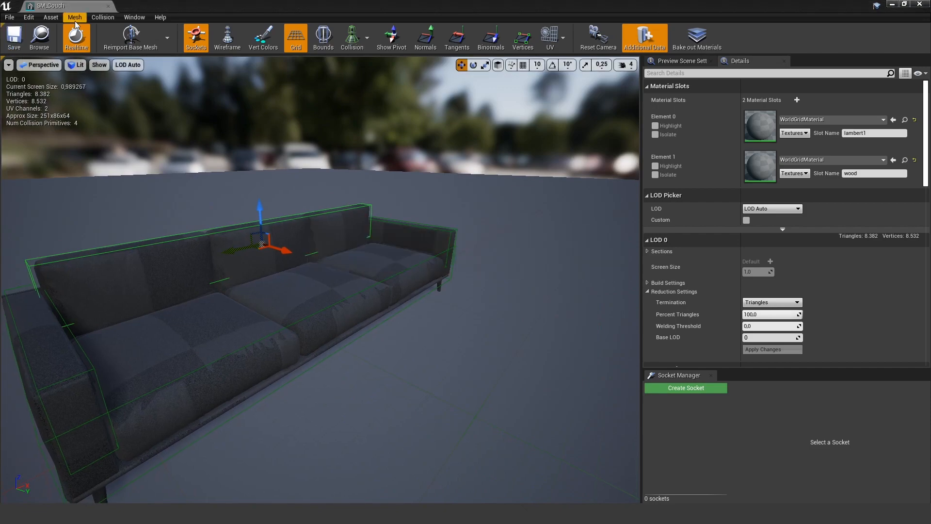
left_click(108, 6)
Inspect the couch and surrounding furniture in the level using the Player Collision view mode.
left_click(309, 72)
left_click(311, 66)
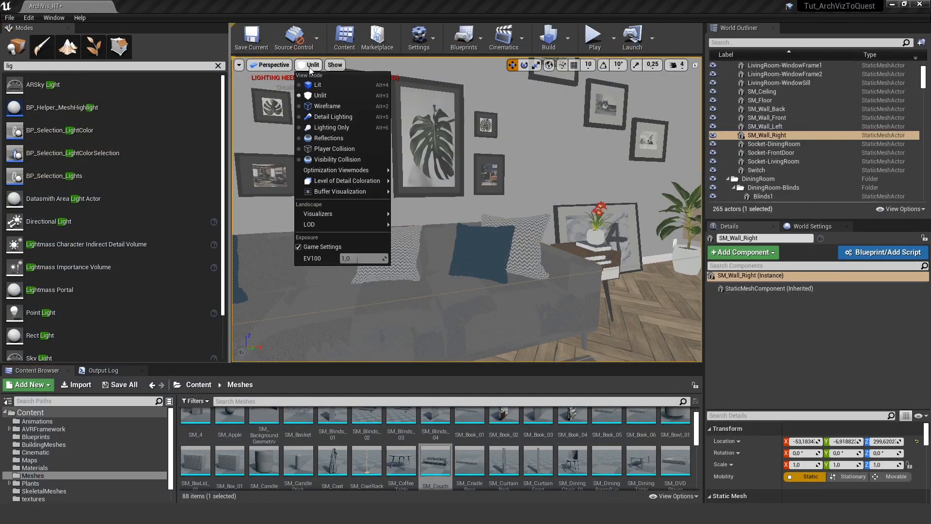
left_click(332, 149)
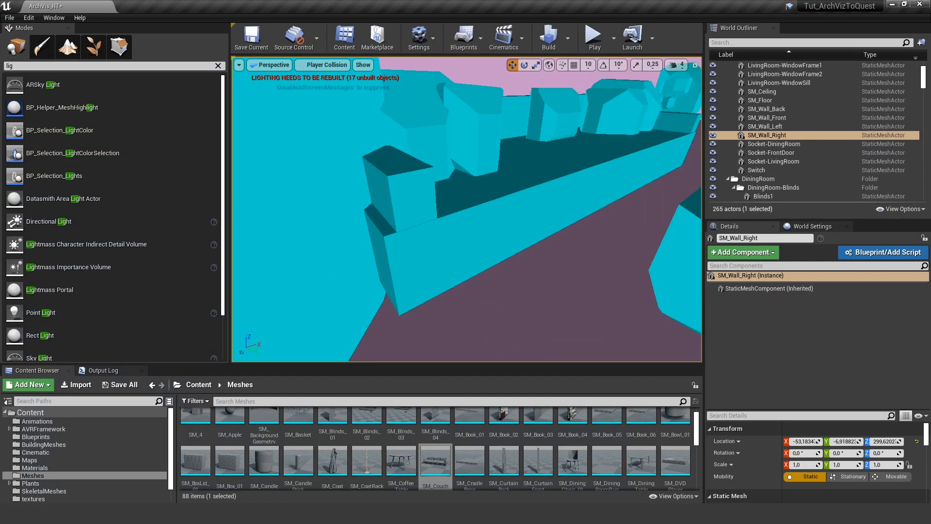
right_click_drag(466, 209, 367, 103)
Switch the level viewport to the Lit view mode and look over the living room.
left_click(325, 67)
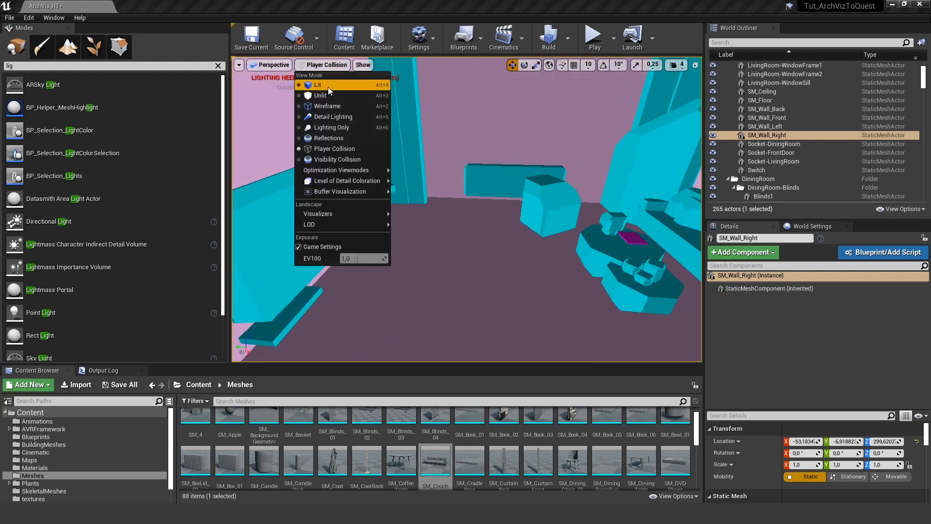
left_click(320, 86)
right_click_drag(508, 199, 477, 203)
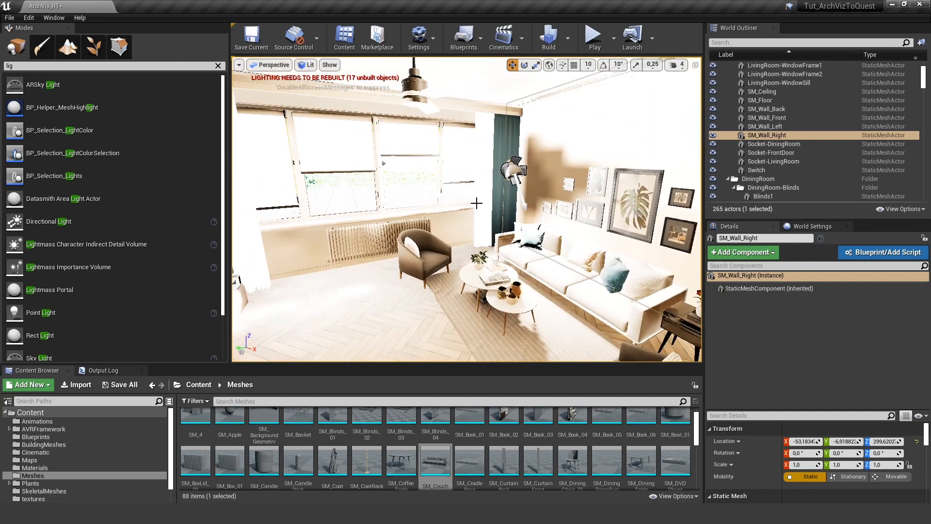
Widen the viewport and enlarge the Content Browser to look through the Meshes folder's assets.
left_click_drag(703, 191, 732, 191)
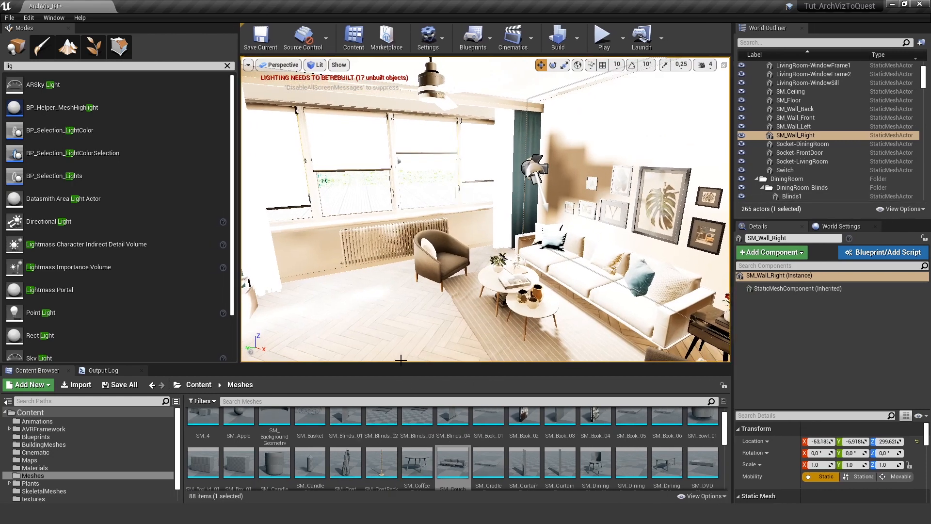
left_click_drag(382, 364, 367, 290)
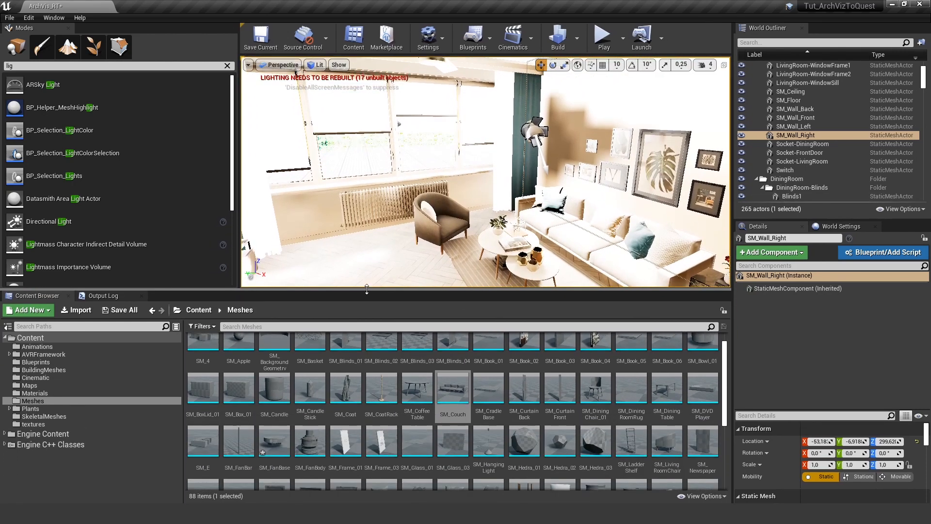
scroll(439, 445, "up", 1)
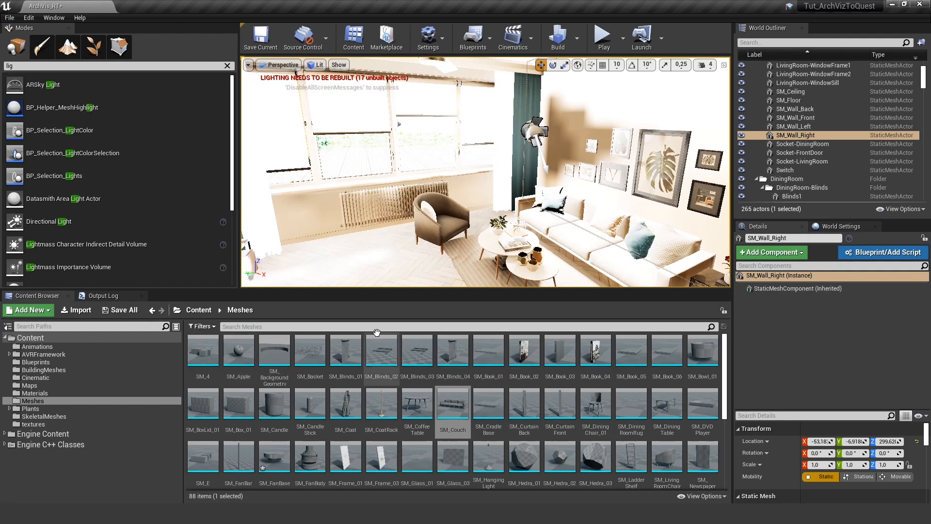
left_click_drag(726, 346, 726, 427)
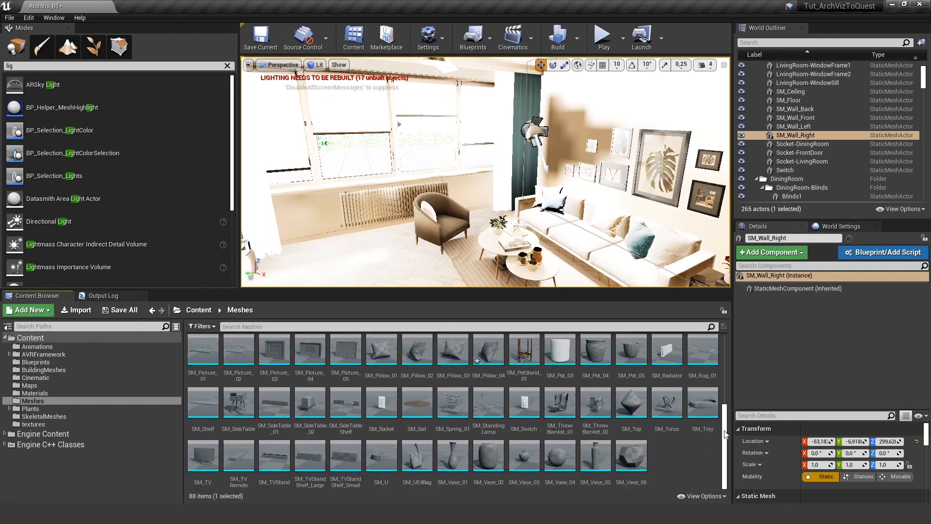
Open the coat rack's static mesh from the level and apply a Percent Triangles reduction of 5.
right_click_drag(452, 170, 405, 177)
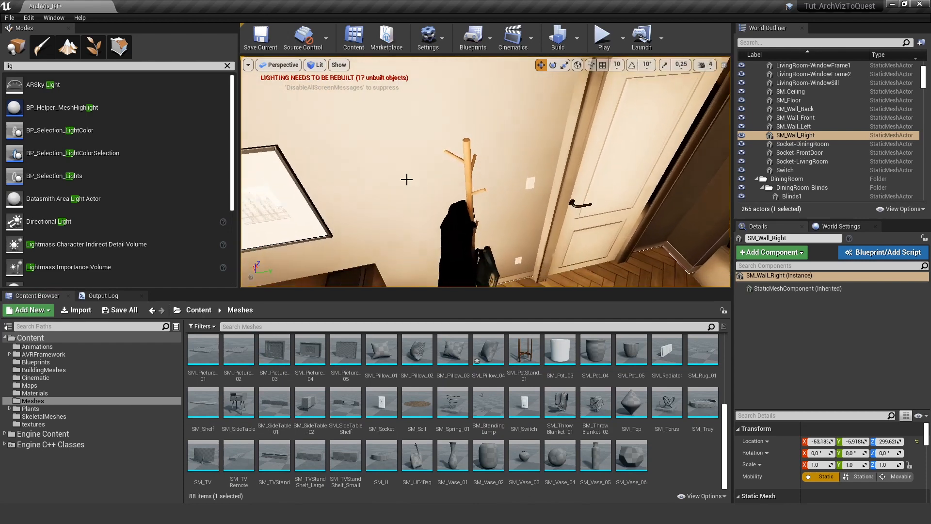
left_click(465, 138)
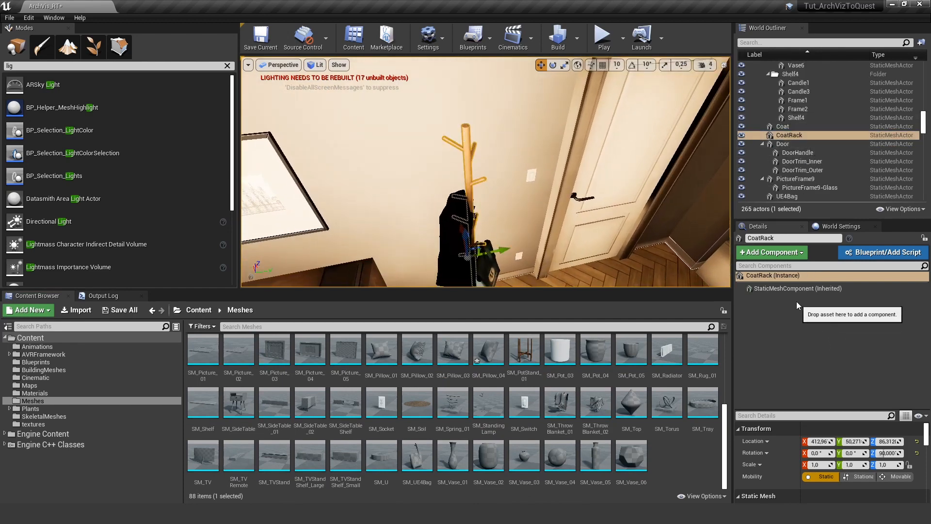
left_click(796, 288)
scroll(814, 458, "down", 3)
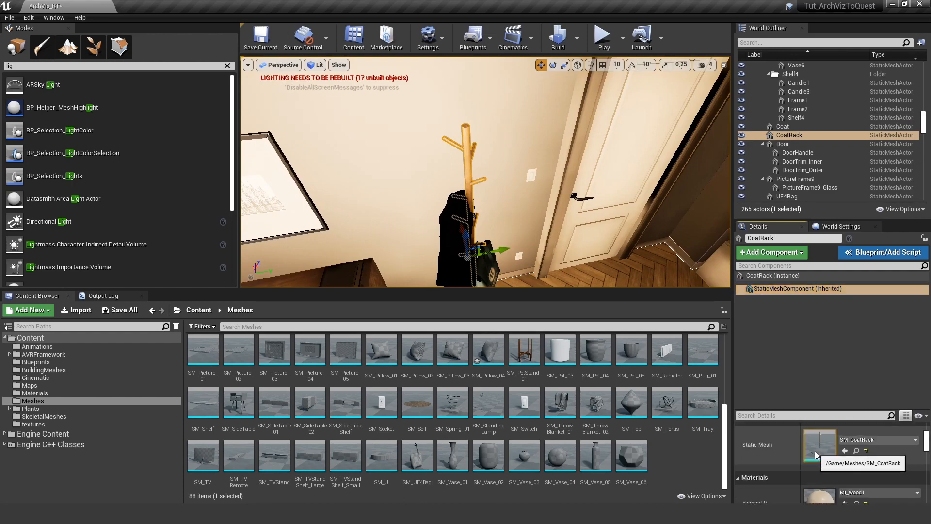
double_click(815, 451)
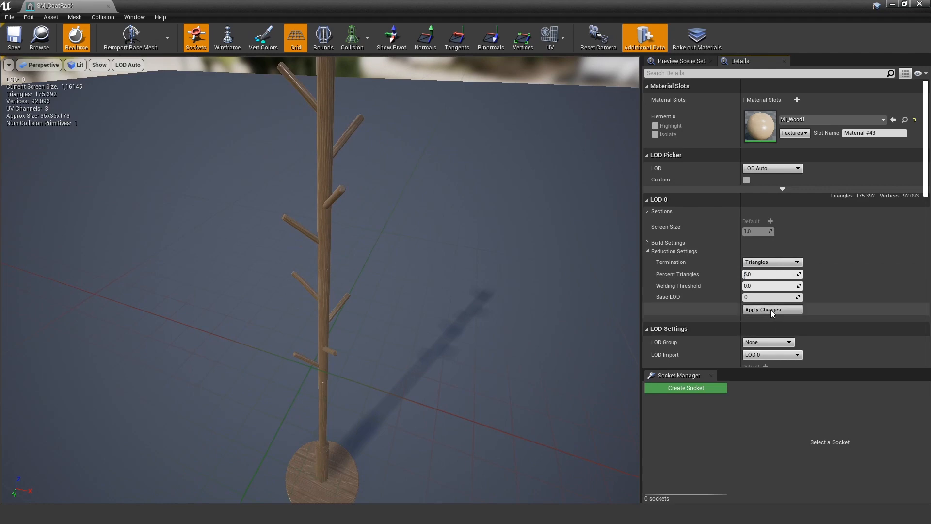
left_click(770, 310)
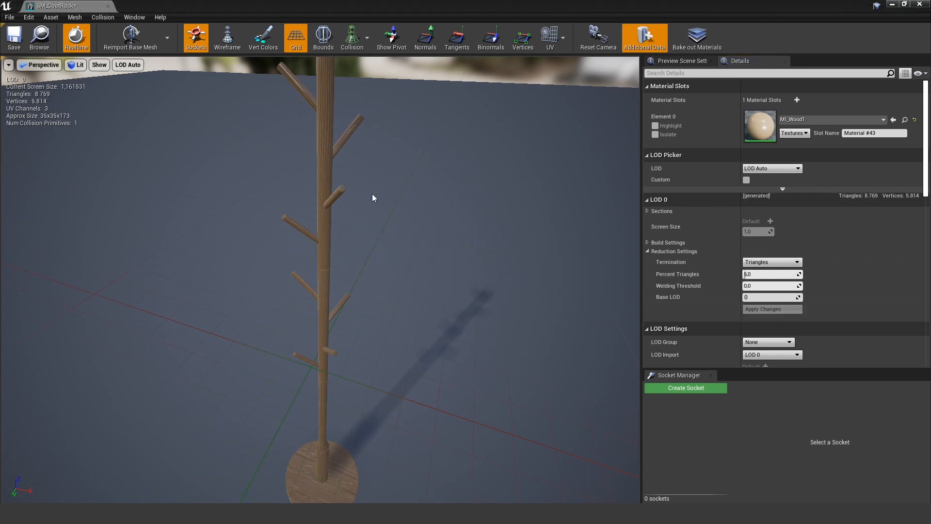
Reduce the coat rack mesh's Percent Triangles to 1, check its shape up close, then save and close it.
left_click(761, 275)
type("1")
key("Return")
left_click(770, 311)
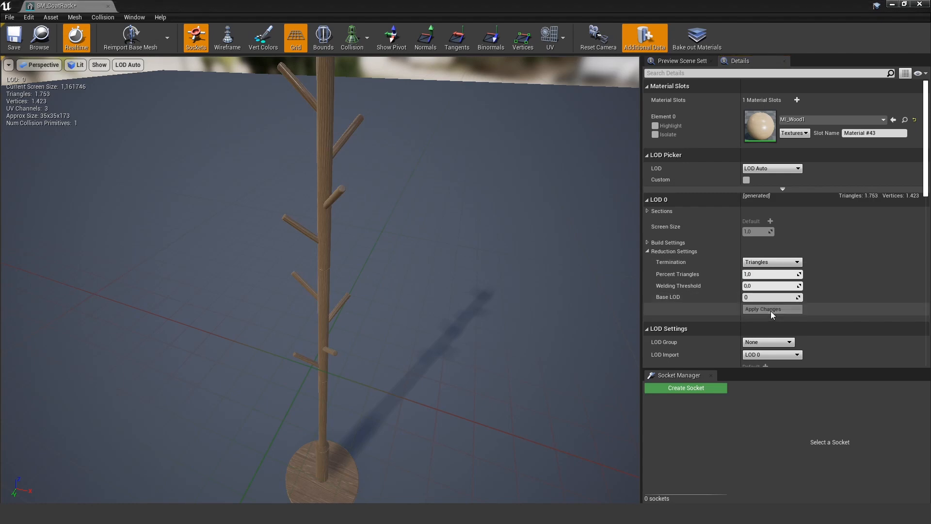
right_click_drag(360, 299, 314, 244)
key("w")
key("e")
right_click_drag(317, 196, 131, 125)
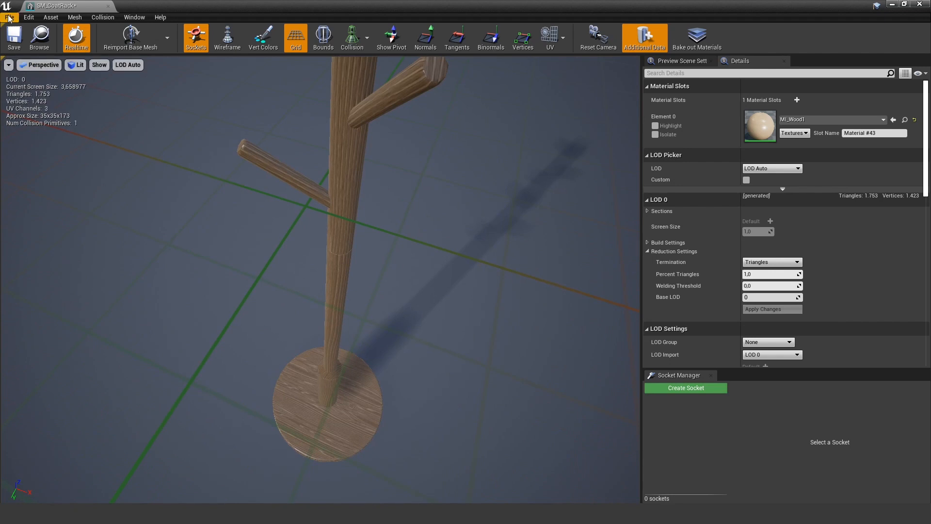
left_click(14, 37)
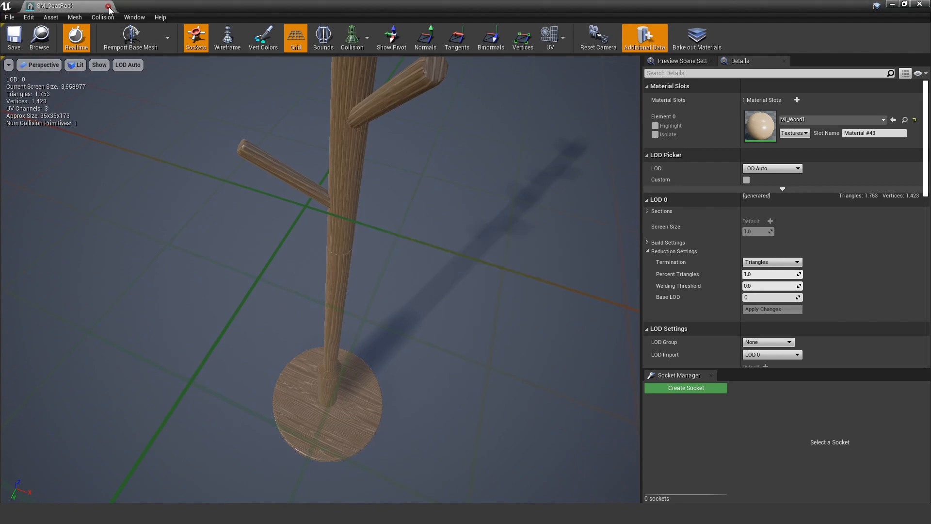
left_click(109, 7)
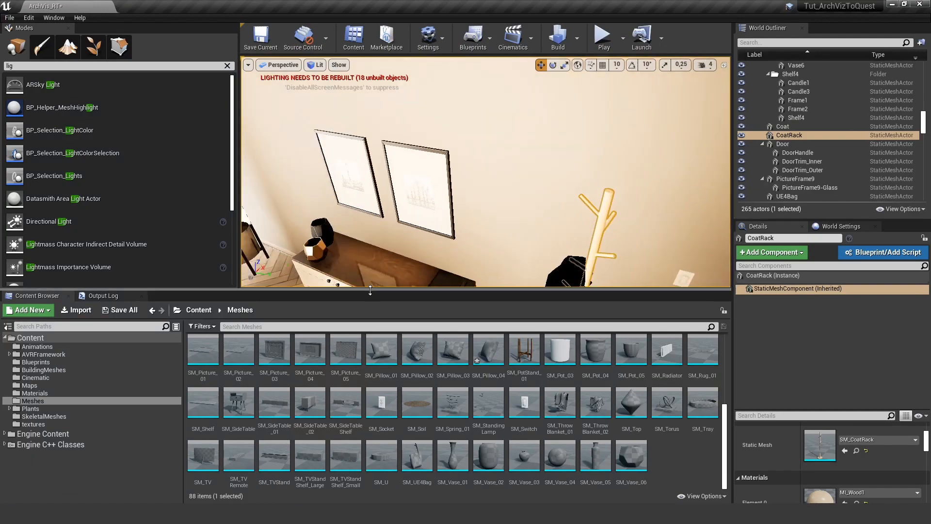
Select the TV stand in the living room and resize the editor panes to give the viewport and object properties more room.
left_click_drag(369, 291, 369, 383)
key("f")
right_click_drag(485, 219, 635, 221)
mouse_move(310, 193)
right_mouse_down()
mouse_move(301, 189)
mouse_move(311, 193)
right_mouse_up()
right_click_drag(499, 197, 456, 211)
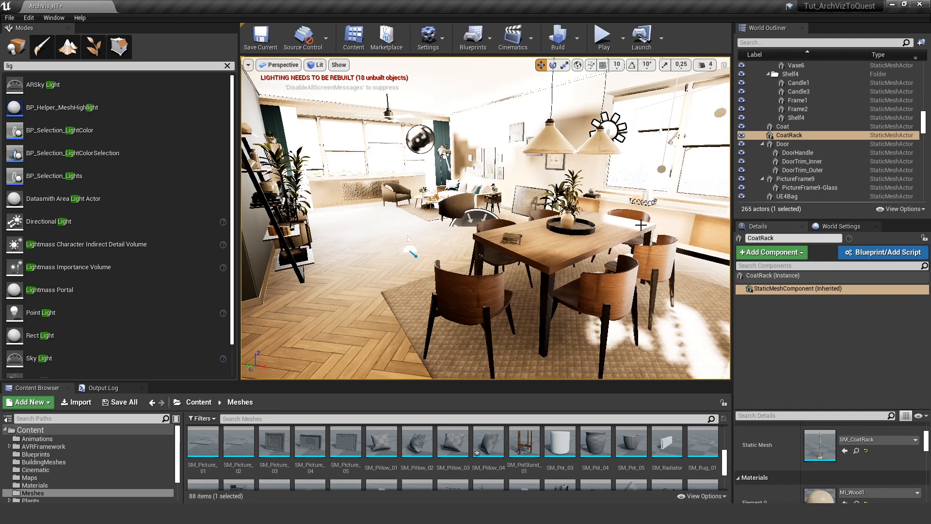
right_click_drag(408, 237, 430, 261)
left_click(409, 281)
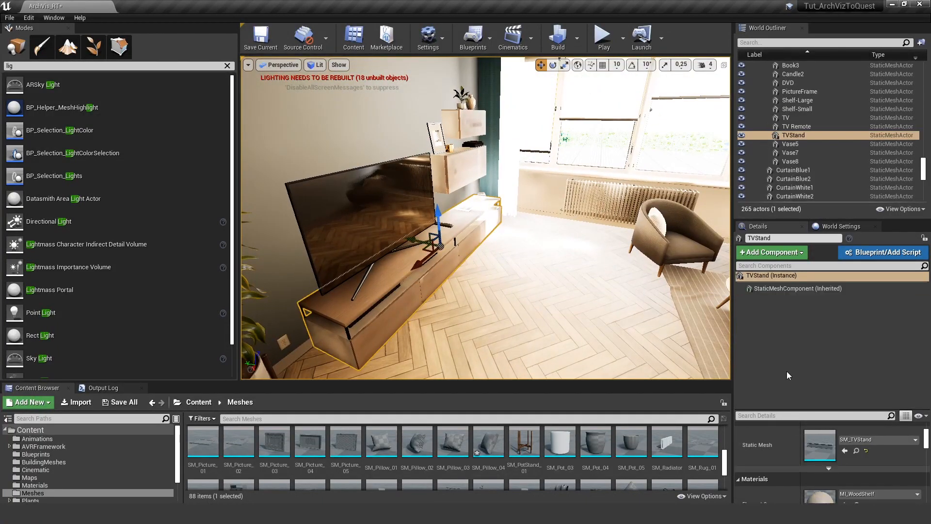
left_click_drag(818, 410, 818, 300)
Select the TV and examine its back, stand legs, logo lettering, and assigned materials.
right_click_drag(582, 276, 514, 271)
left_click(426, 204)
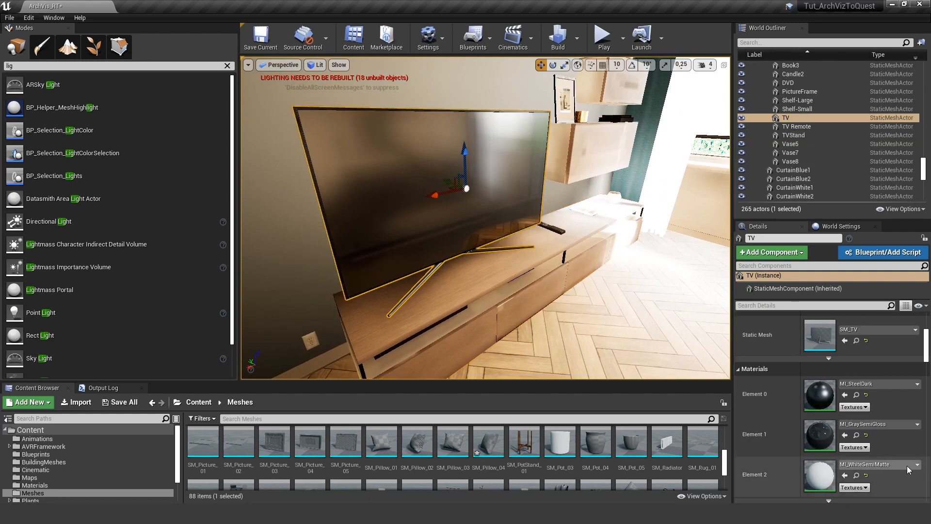
scroll(895, 458, "down", 2)
scroll(844, 426, "up", 3)
right_click_drag(473, 277, 485, 192)
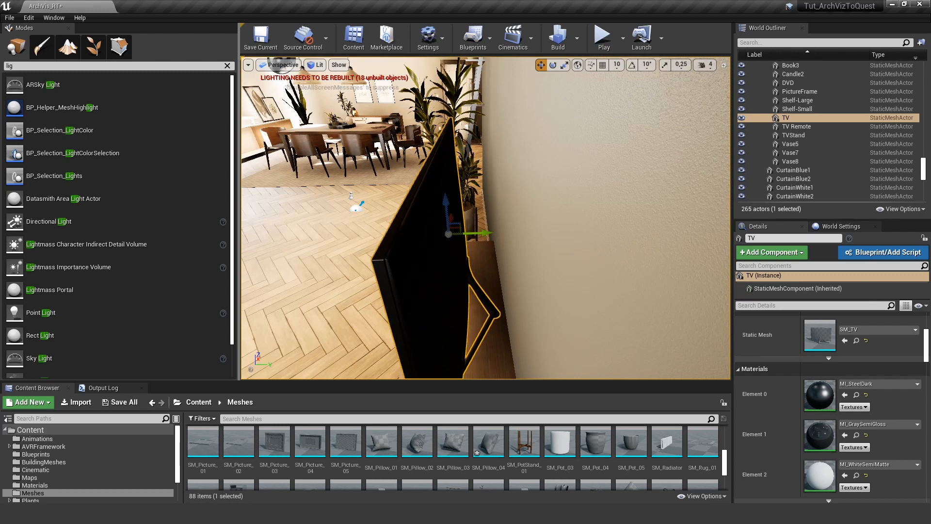
right_click_drag(484, 192, 420, 194)
right_click_drag(559, 317, 405, 263)
key("w")
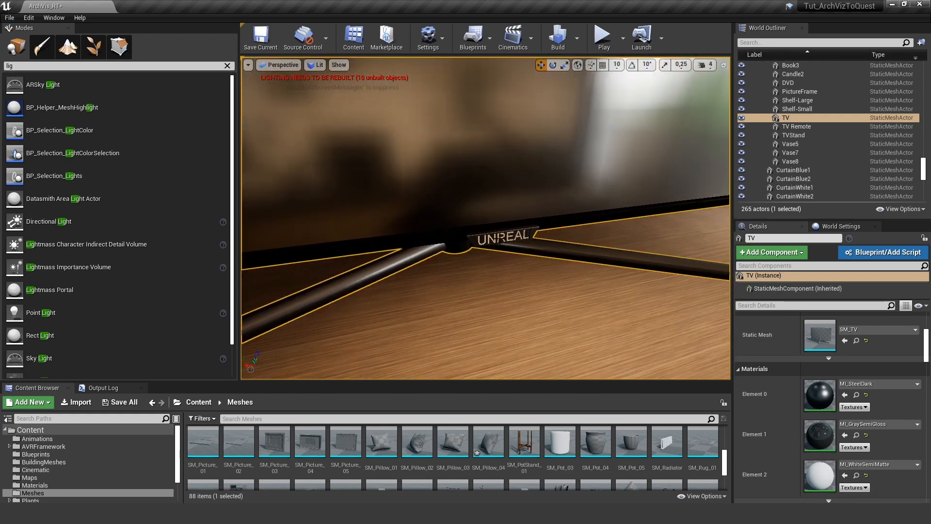
scroll(883, 468, "down", 3)
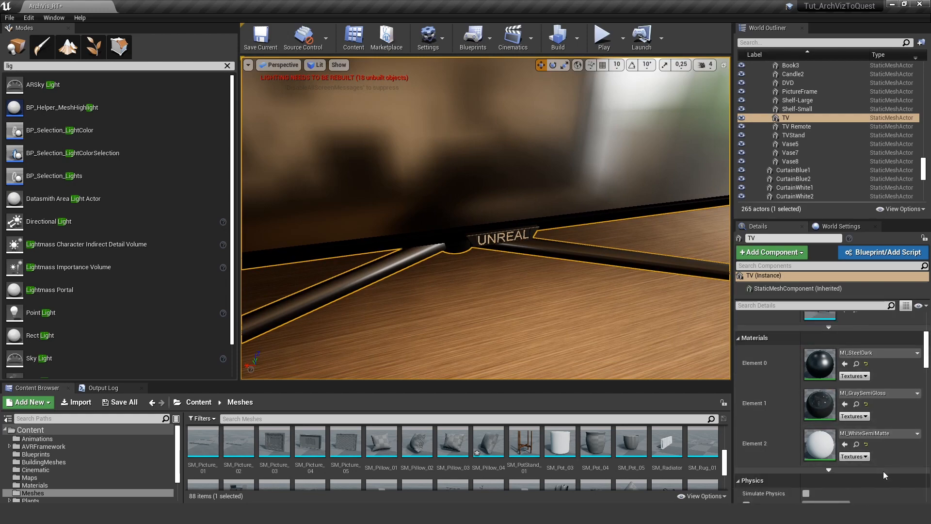
Select the TV remote on the TV stand to inspect its materials.
key("s")
right_click_drag(606, 301, 501, 247)
left_click(501, 247)
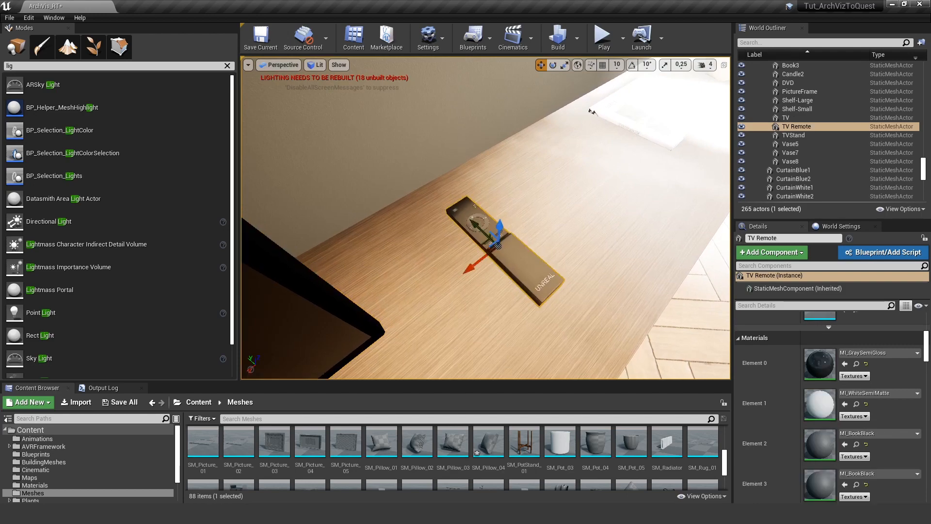
Review the TV remote's full list of material elements and examine its buttons and lettering from several angles.
scroll(510, 221, "up", 3)
scroll(510, 222, "up", 1)
scroll(788, 437, "down", 6)
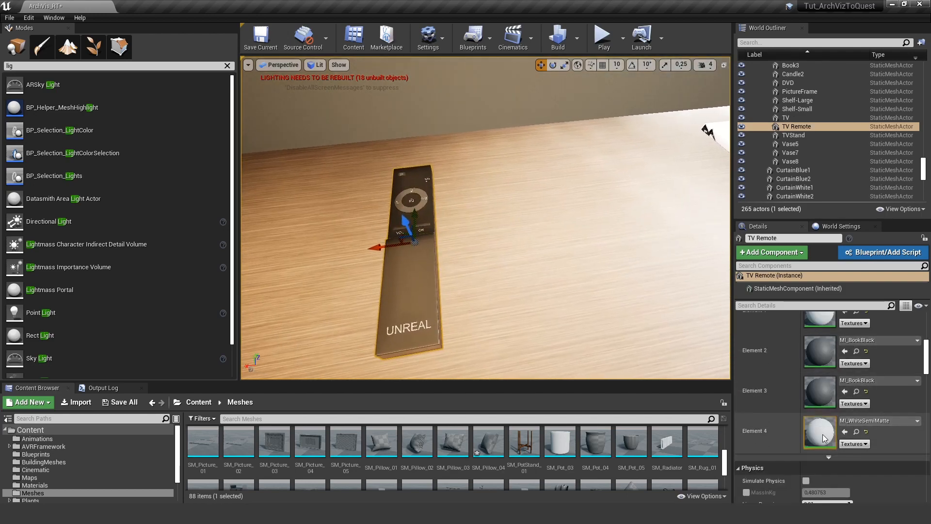
scroll(788, 437, "up", 5)
right_click_drag(511, 392, 466, 193)
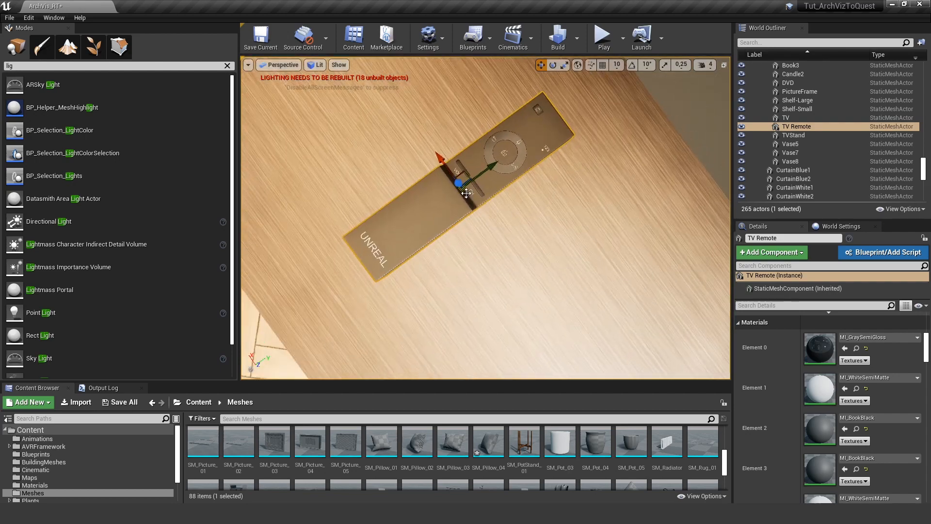
left_click_drag(460, 184, 582, 121, "alt")
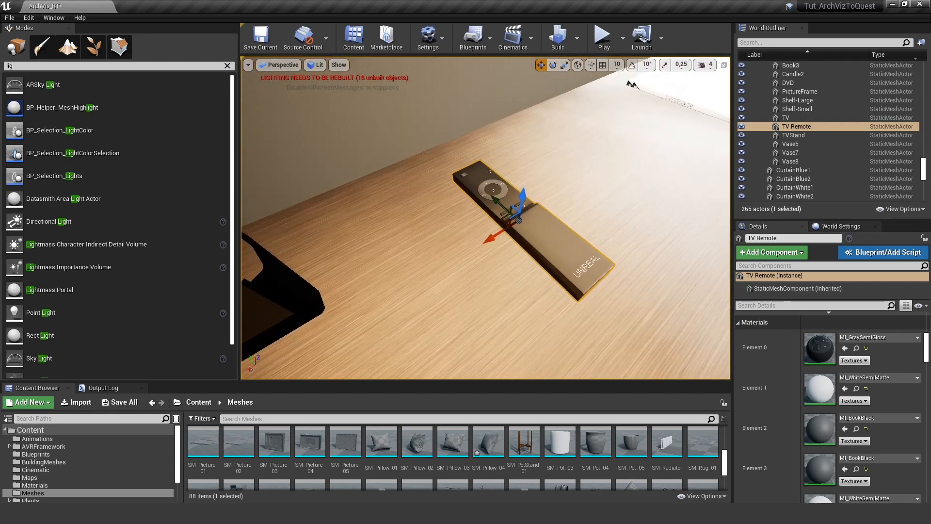
left_click_drag(460, 183, 480, 175, "alt")
Back away from the TV remote and survey the TV wall, seating area and dining area.
right_click_drag(469, 187, 269, 143)
right_click_drag(497, 237, 498, 237)
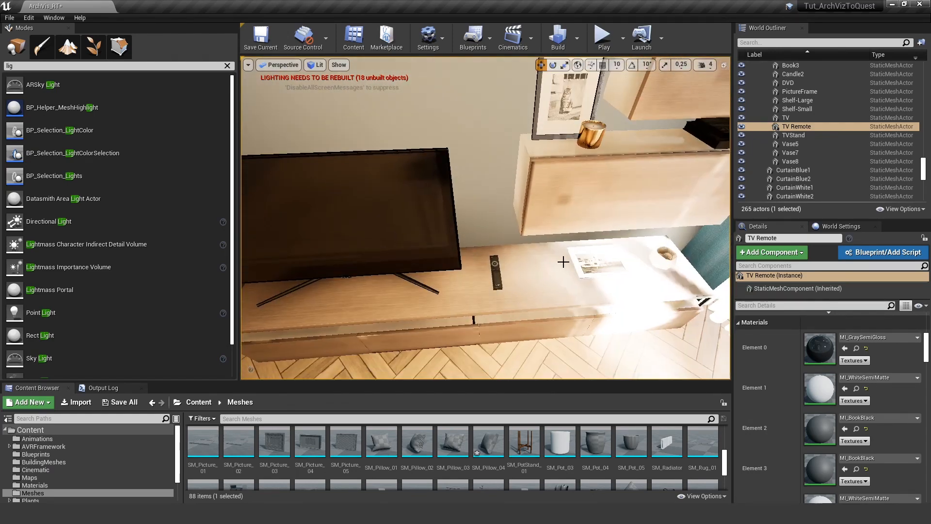
right_click_drag(525, 233, 465, 255)
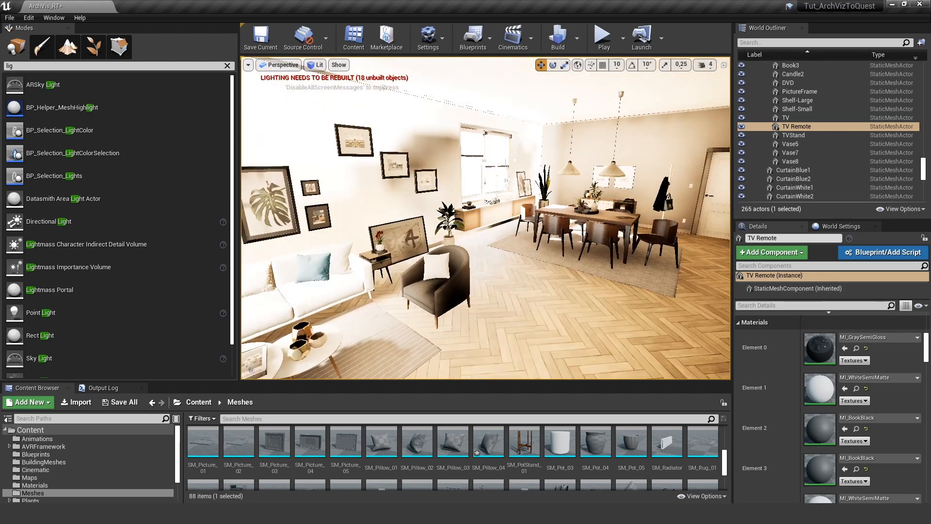
right_click_drag(484, 218, 507, 221)
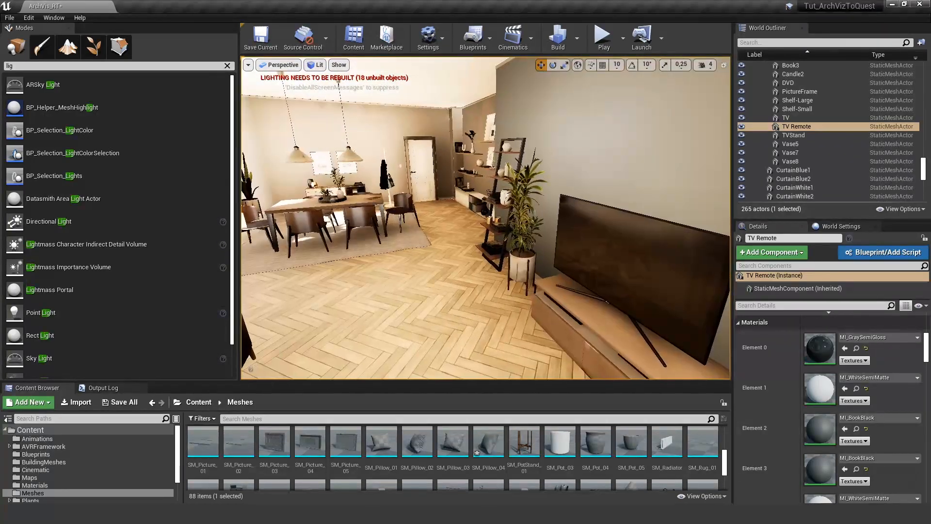